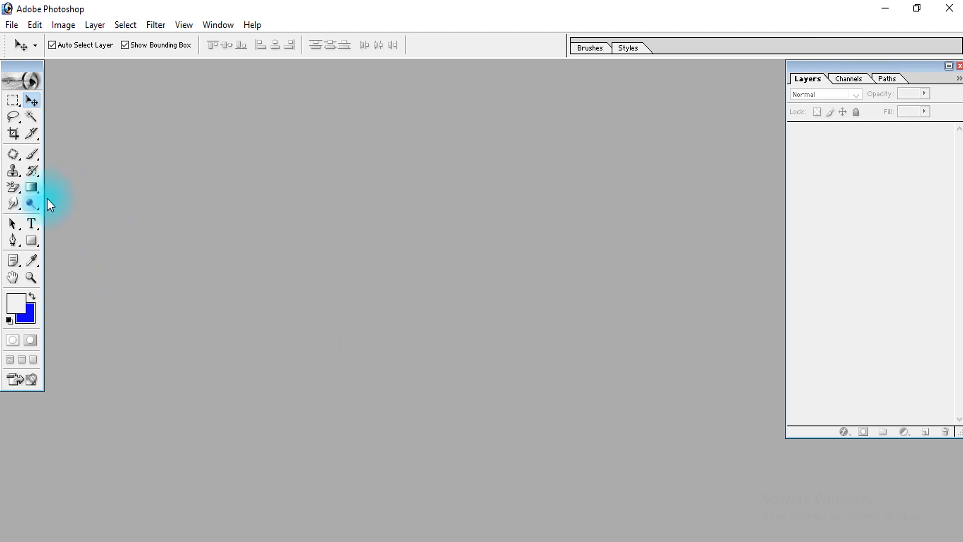
Choose the Magic Eraser tool and open the portrait photo of the man in the orange shirt
left_click(12, 188)
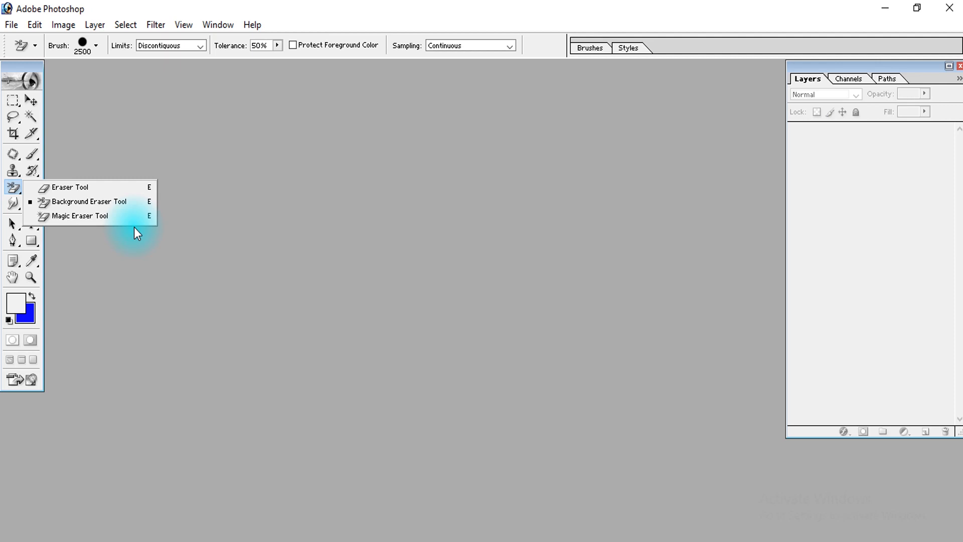
left_click(102, 219)
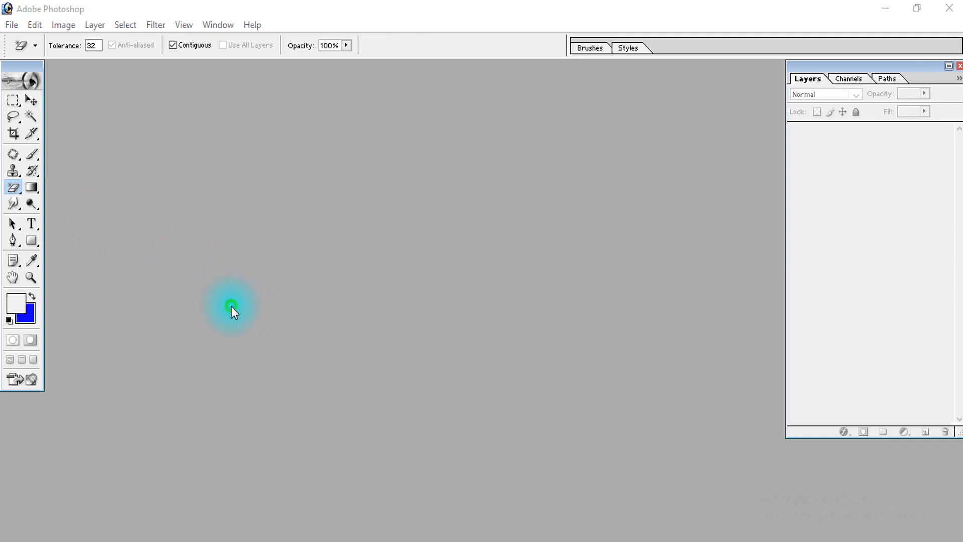
double_click(231, 306)
double_click(122, 116)
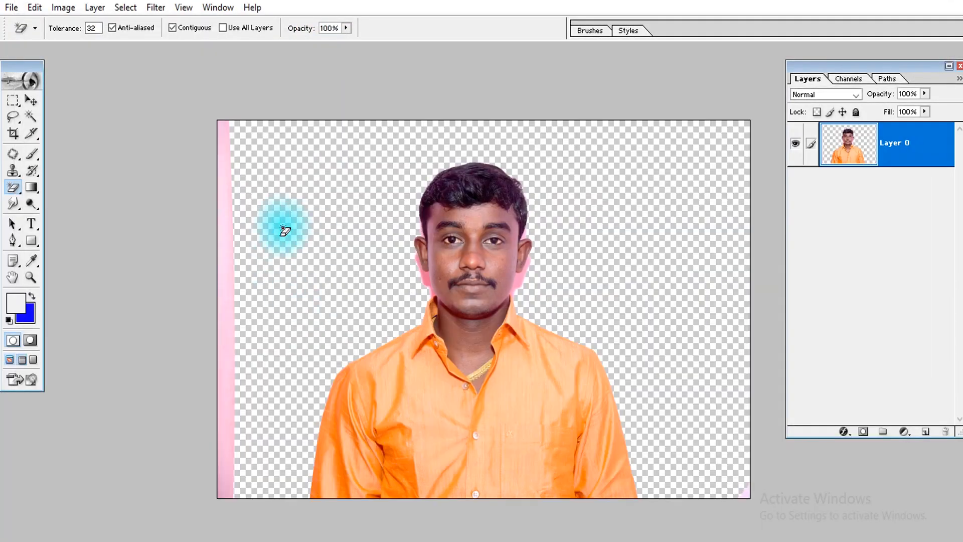
Undo the background erase on the photo and reactivate the Magic Eraser tool
key("ctrl+z")
left_click(31, 102)
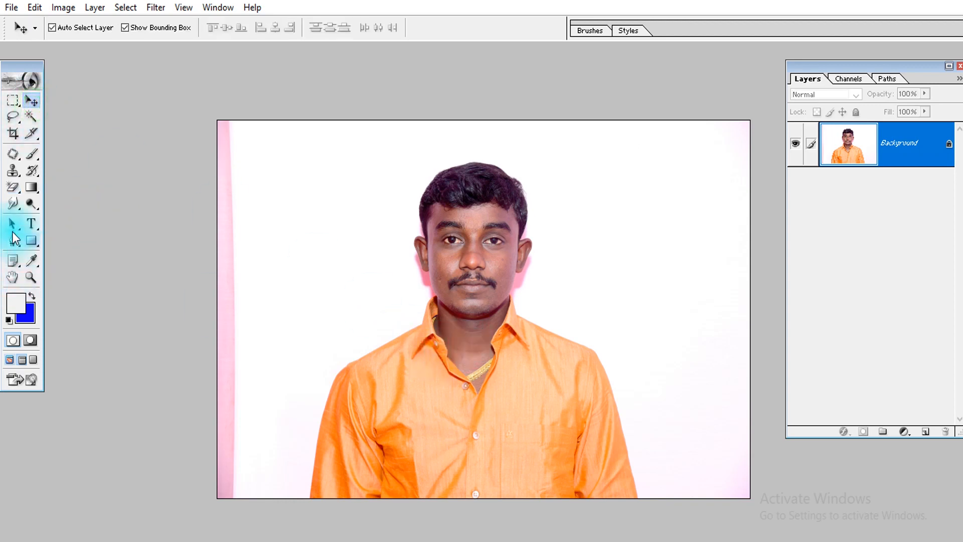
left_click(17, 189)
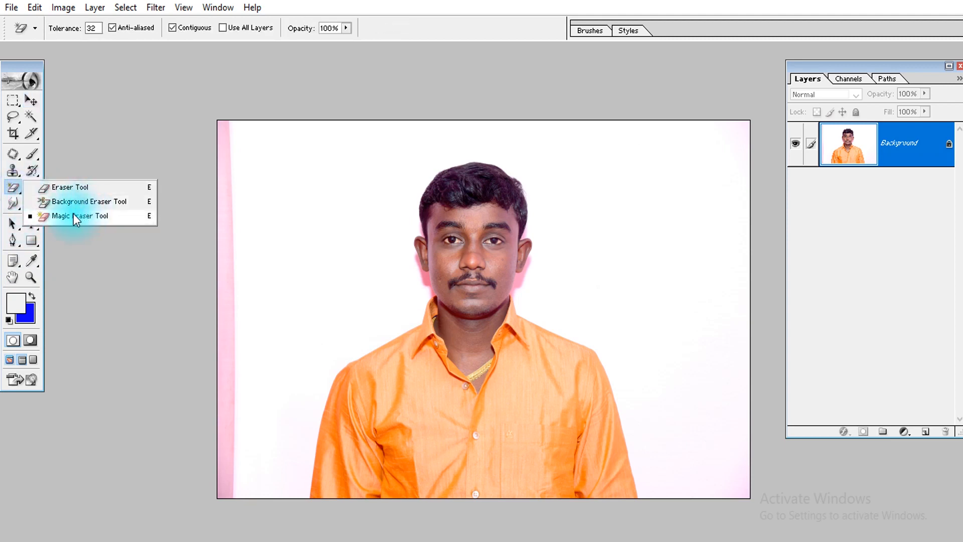
left_click(112, 218)
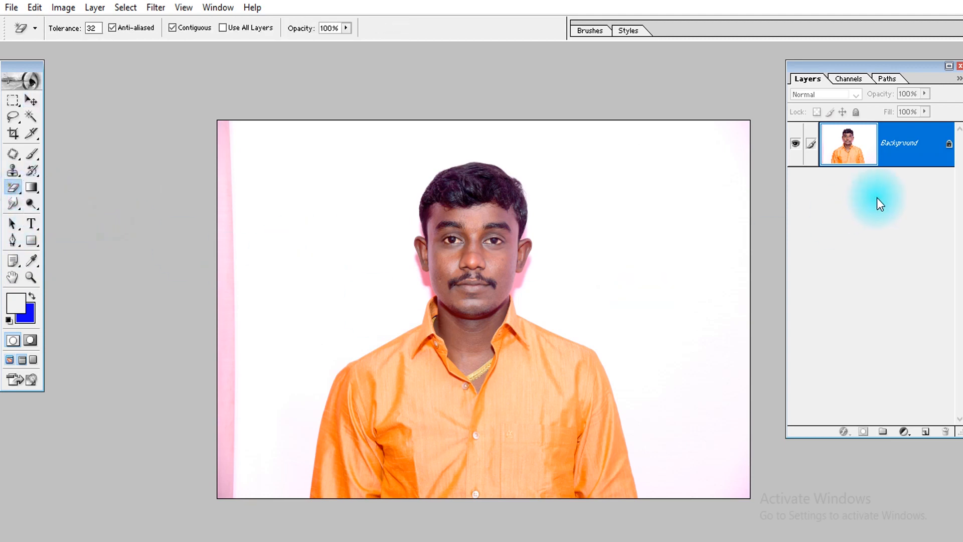
Duplicate the Background layer and leave only the copy visible, with the original hidden
right_click(900, 163)
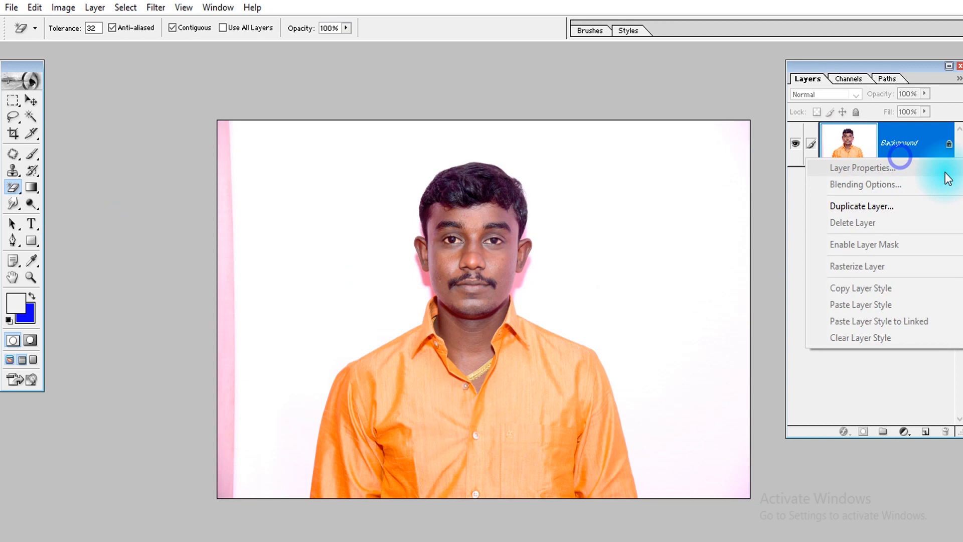
left_click(909, 207)
key("Return")
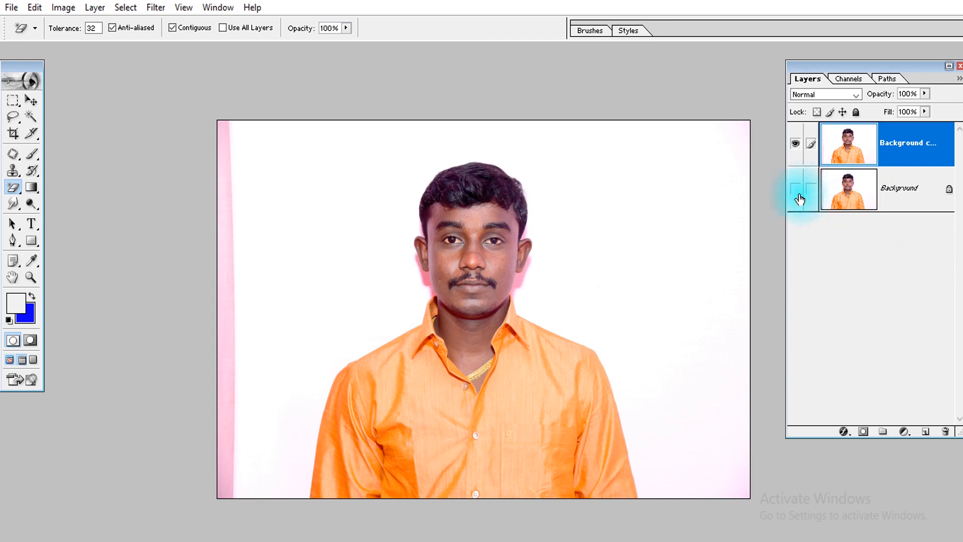
left_click(797, 144)
left_click(798, 145)
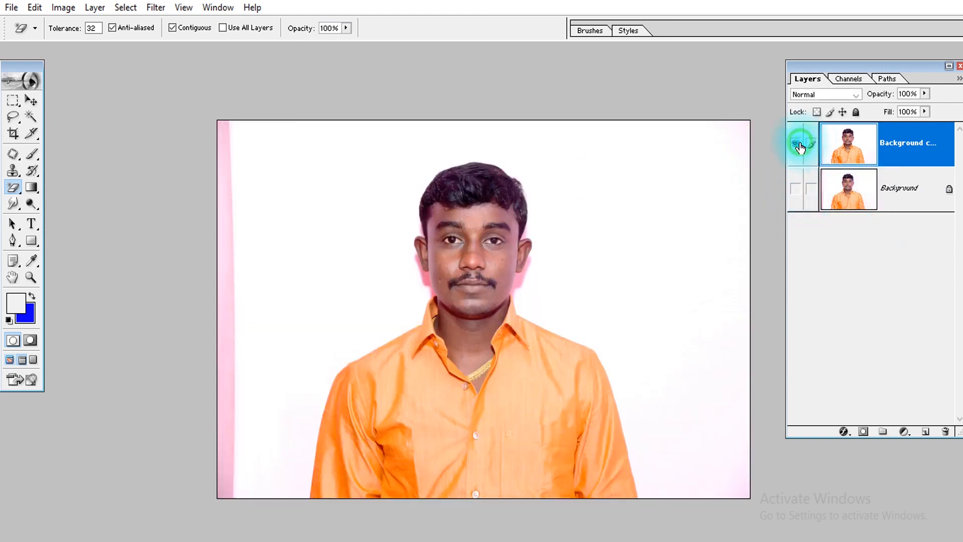
Erase the white backdrop around the man on the duplicate layer with the Magic Eraser at tolerance 32
key("ctrl+space")
left_click_drag(354, 124, 726, 423)
left_click_drag(724, 427, 308, 366)
key("ctrl+minus")
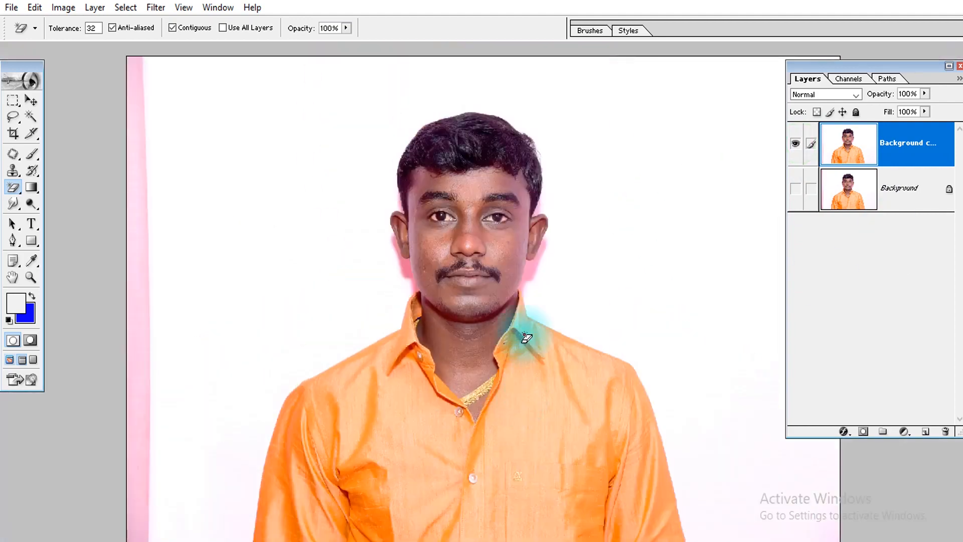
key("Tab")
key("Tab")
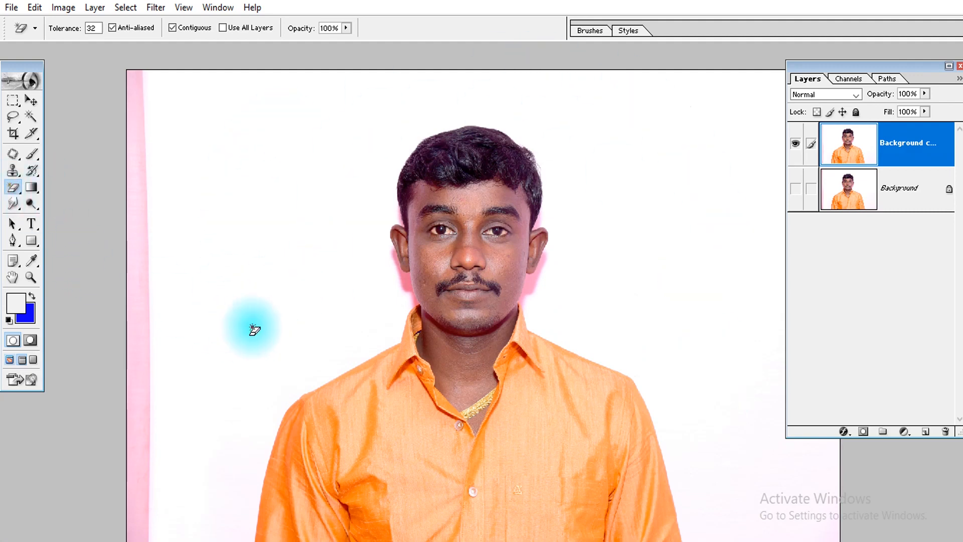
left_click(252, 326)
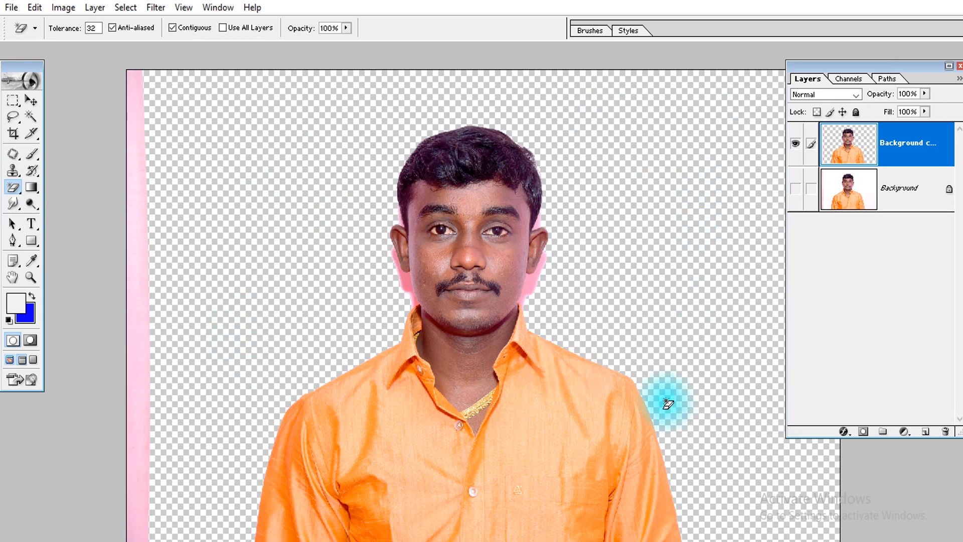
Erase the pink backdrop remnants below and above the ear on the image's left side
key("ctrl+space")
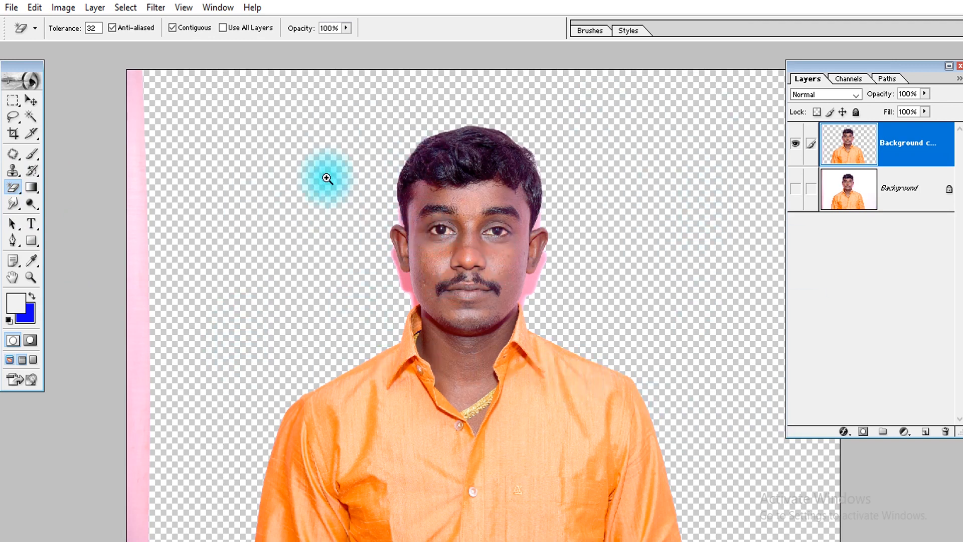
left_click_drag(327, 177, 467, 327)
key("space")
left_click_drag(532, 365, 455, 288)
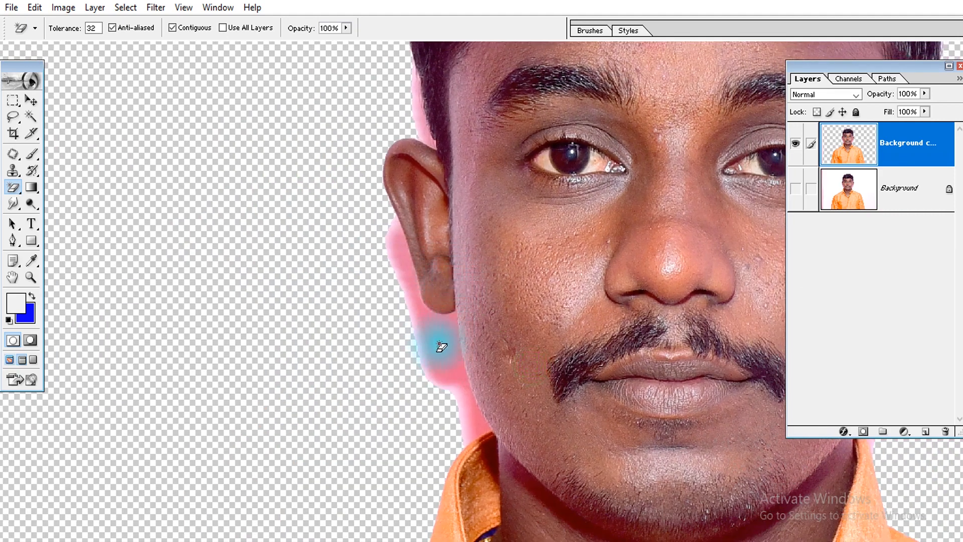
left_click(433, 379)
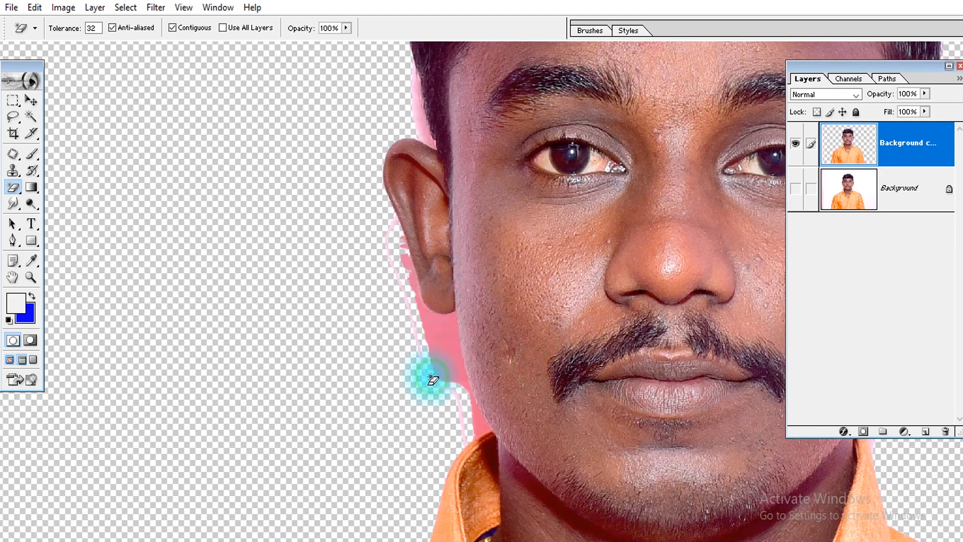
left_click(446, 369)
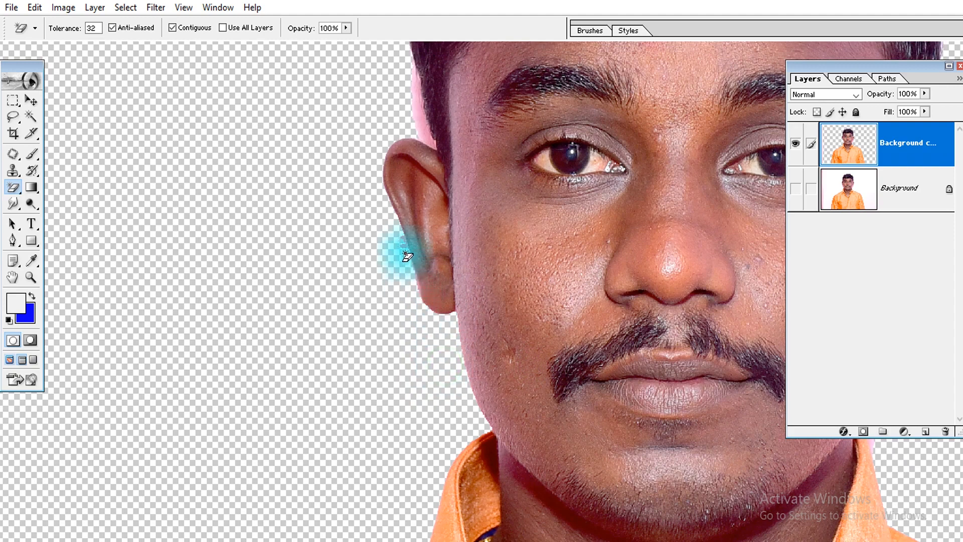
key("space")
left_click_drag(405, 152, 411, 241)
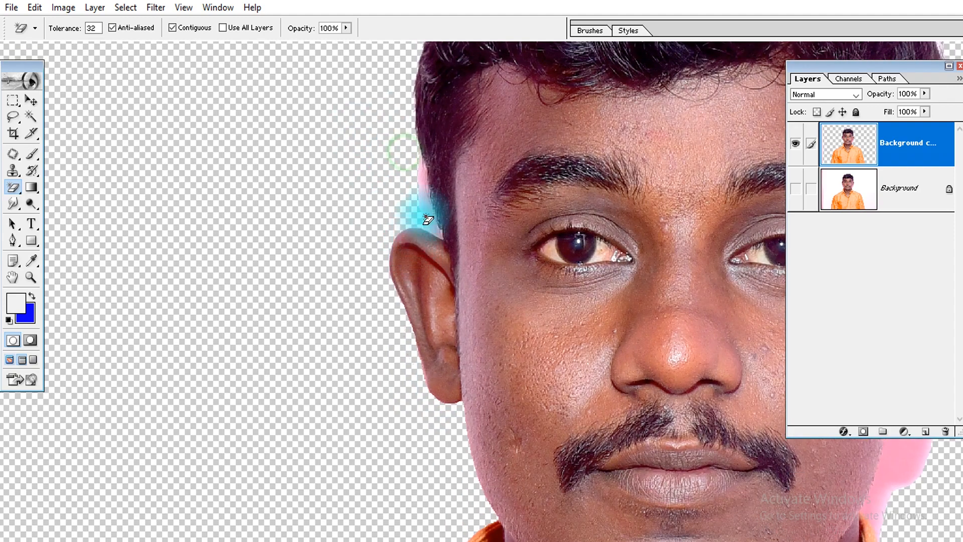
left_click(426, 217)
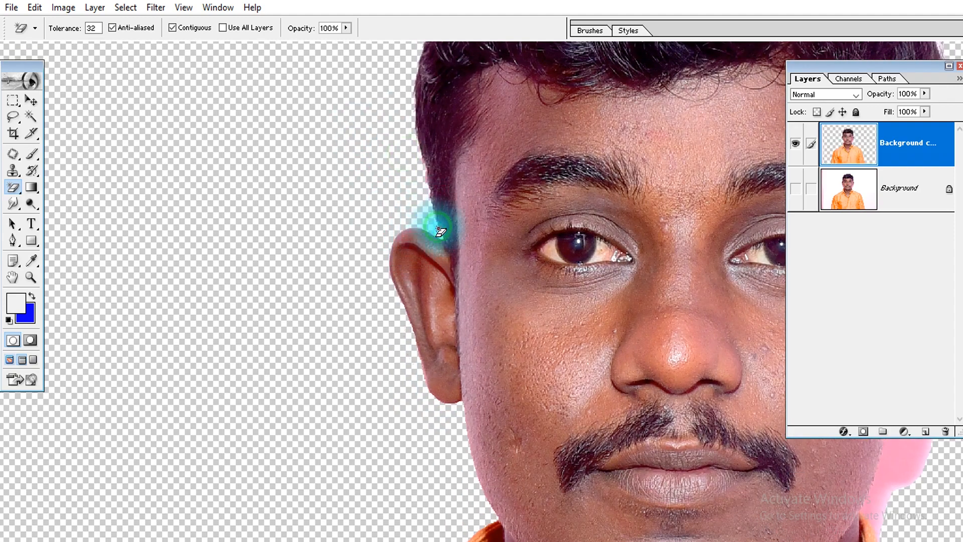
left_click(420, 258)
key("ctrl+z")
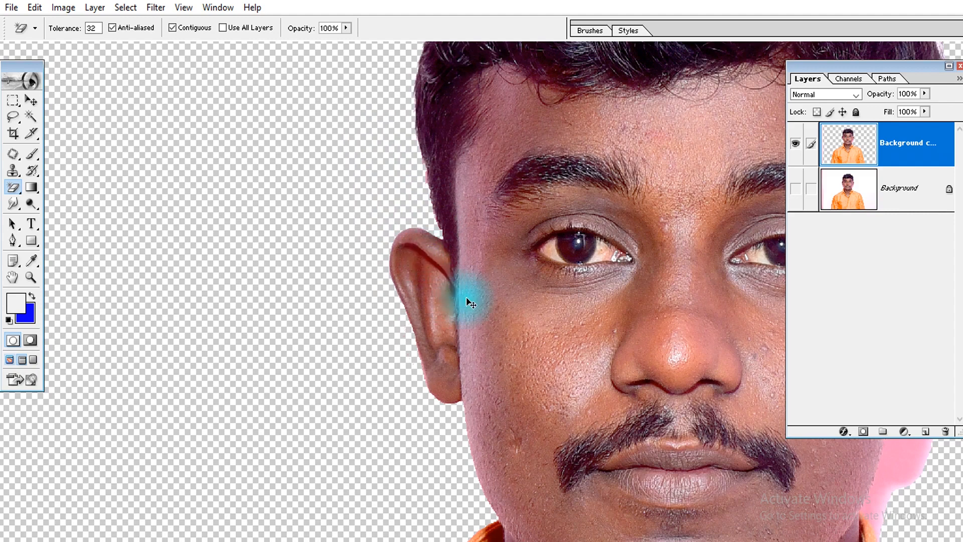
left_click(487, 310)
key("ctrl+z")
Erase the pink backdrop remnant between the jaw and the ear on the image's right side
key("space")
left_click_drag(582, 357, 204, 314)
mouse_move(504, 339)
left_mouse_down()
mouse_move(475, 333)
mouse_move(452, 300)
left_mouse_up()
left_click(457, 423)
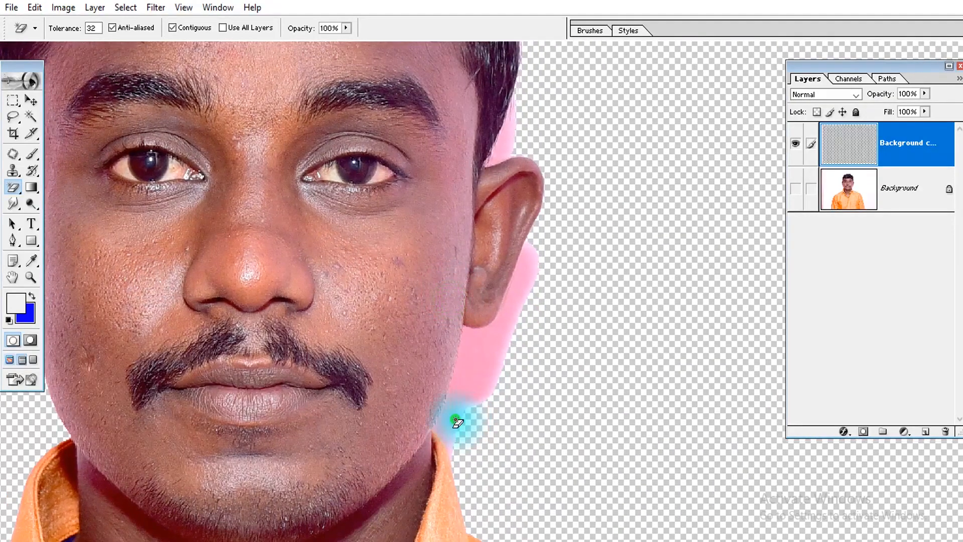
left_click(468, 392)
Erase the pink remnants between the hair and the top of the ear on the image's right side
scroll(523, 255, "up", 3)
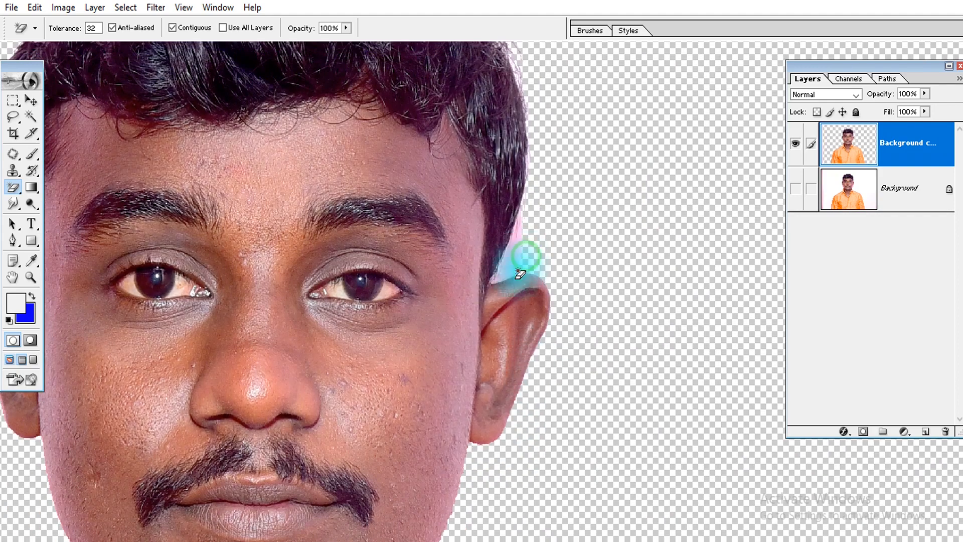
left_click(523, 245)
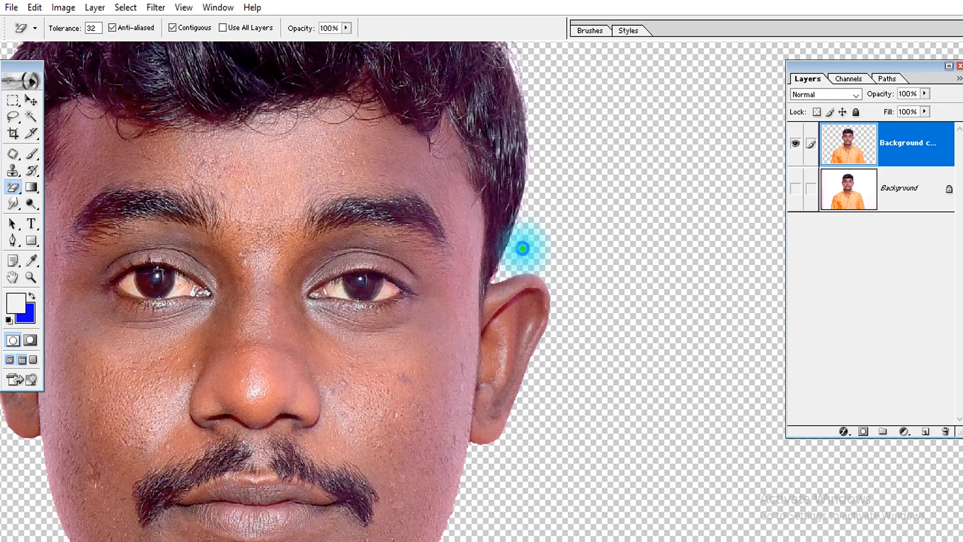
left_click(507, 276)
left_click(525, 259)
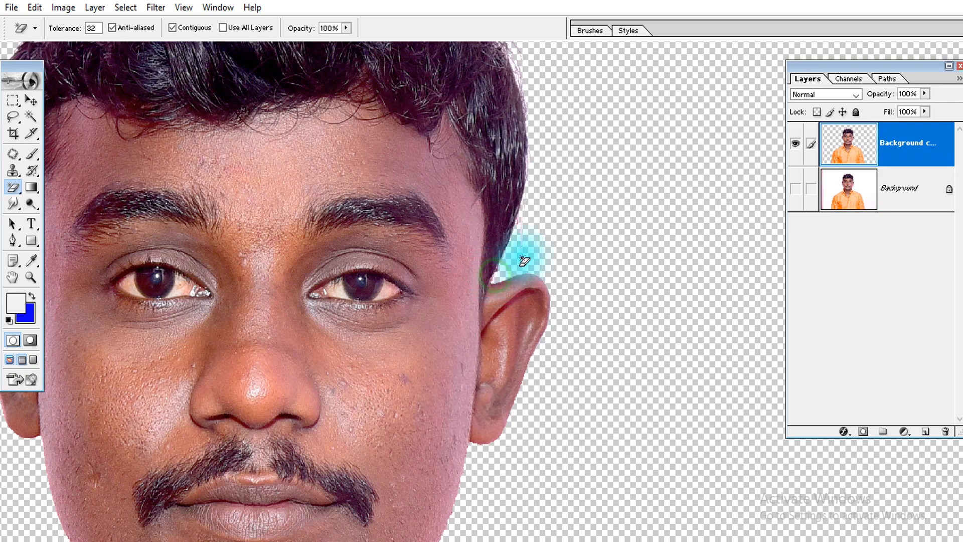
left_click(526, 229)
left_click(524, 249)
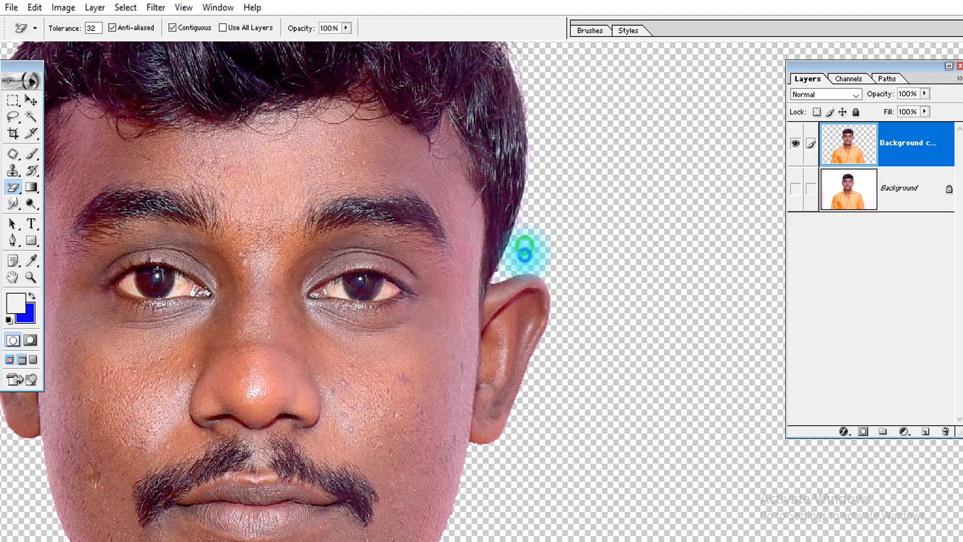
left_click(522, 243)
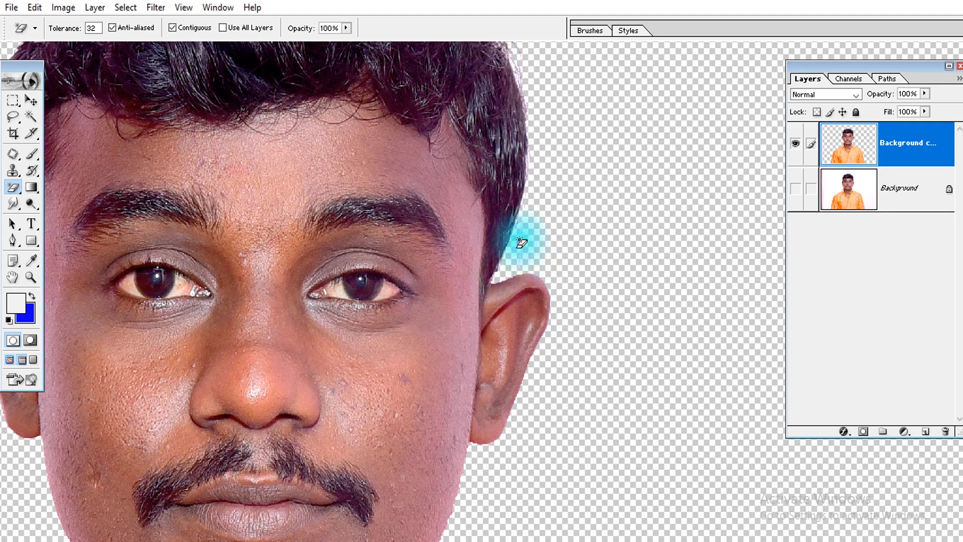
left_click(522, 234)
Erase the thin stray pink line along the side of the hair above that ear
left_click_drag(562, 155, 479, 322)
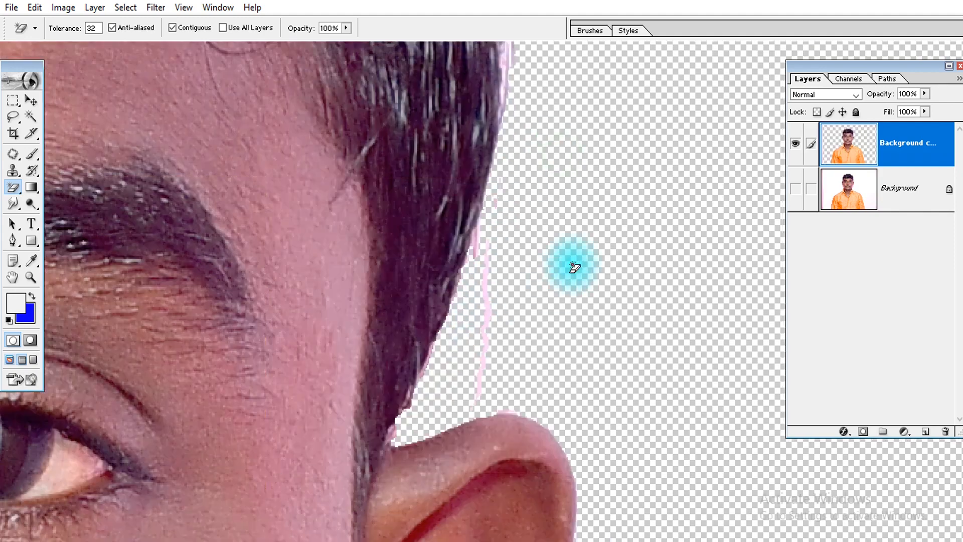
left_click(491, 299)
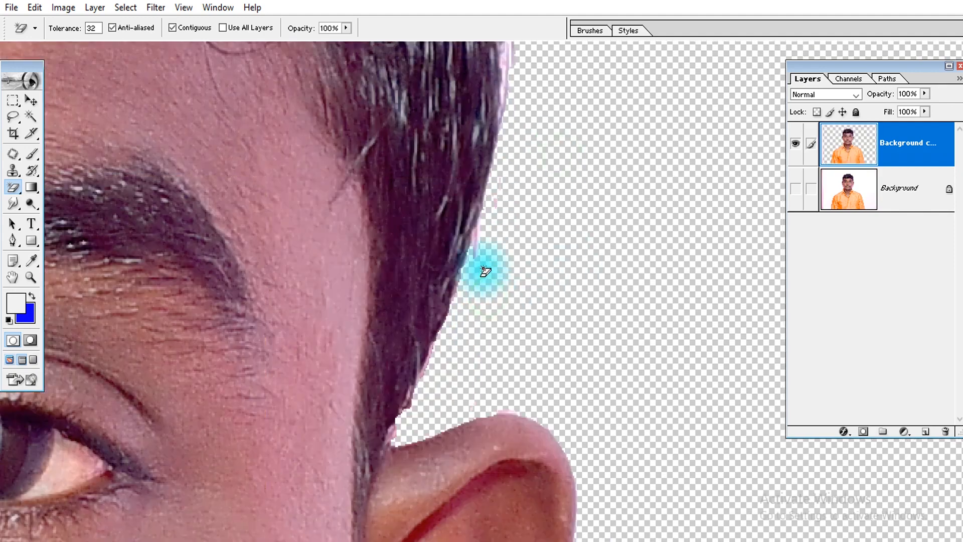
left_click_drag(478, 256, 536, 385)
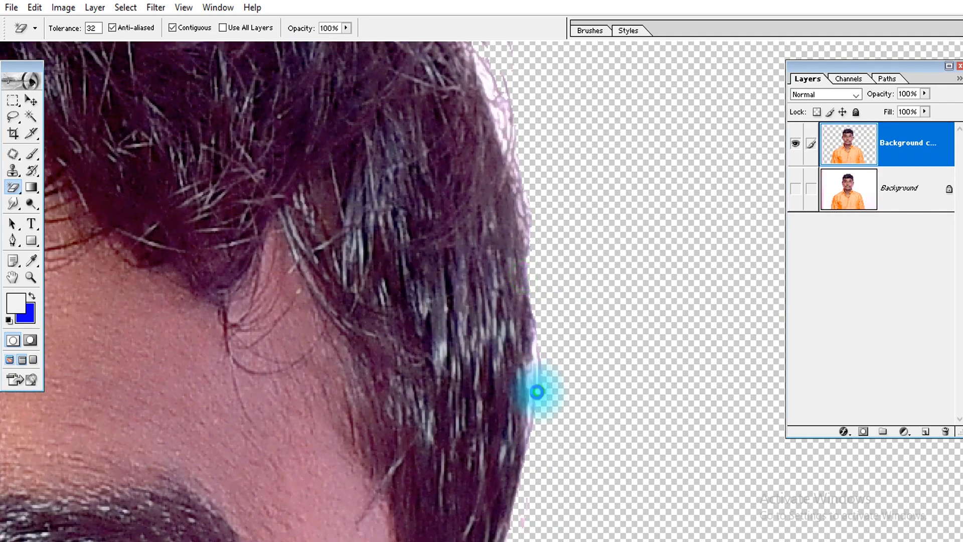
left_click(537, 392)
left_click_drag(484, 202, 605, 377)
key("ctrl+0")
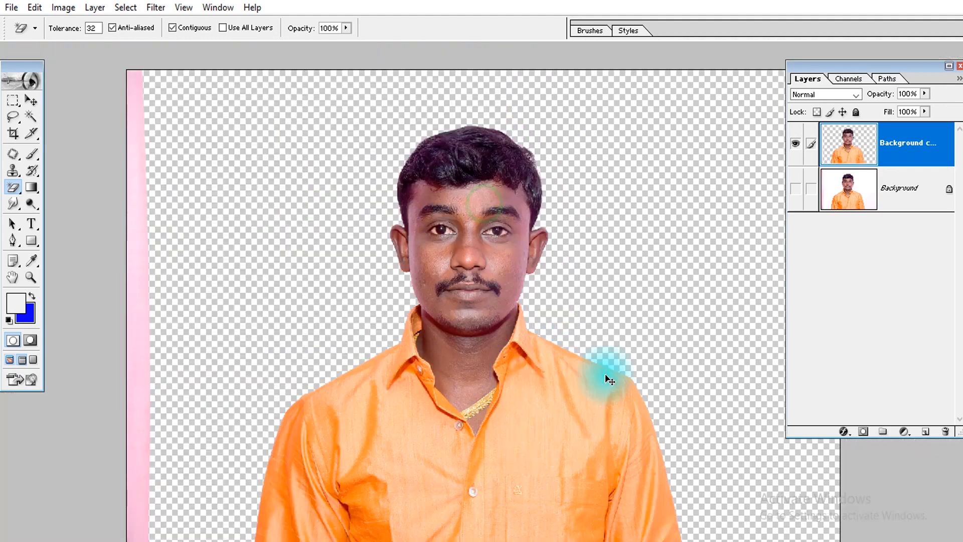
Delete the pink curtain strip along the photo's left edge using a rectangular selection and deselect
key("Tab")
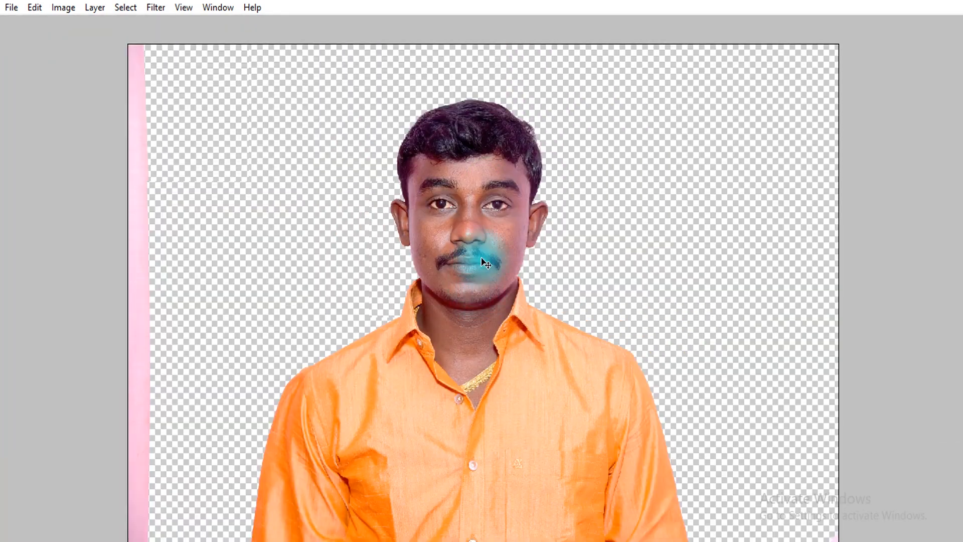
key("ctrl+minus")
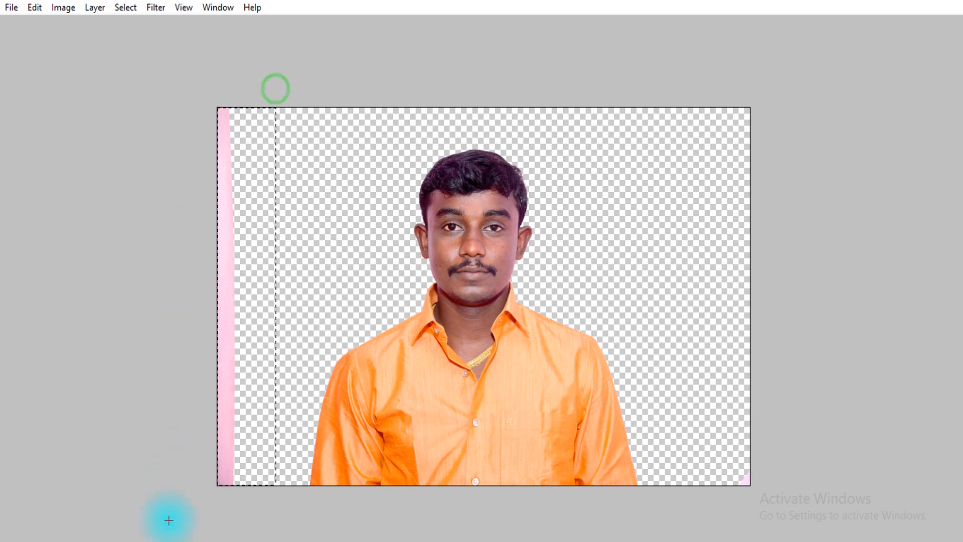
key("Delete")
key("ctrl+d")
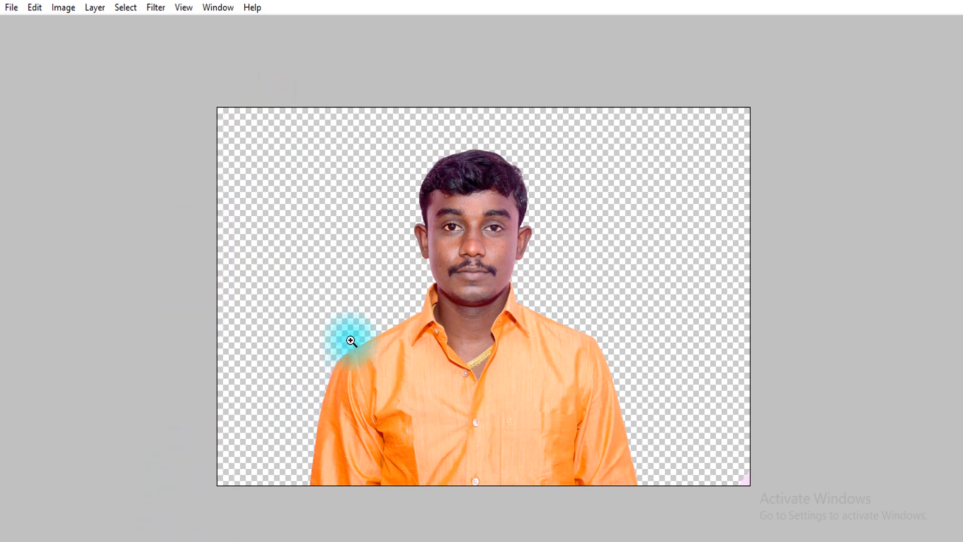
Examine the cut-out edges along the shoulder, shirt collar and jaw for leftover backdrop
left_click_drag(345, 326, 413, 384)
left_click_drag(327, 263, 208, 540)
left_click_drag(558, 353, 367, 470)
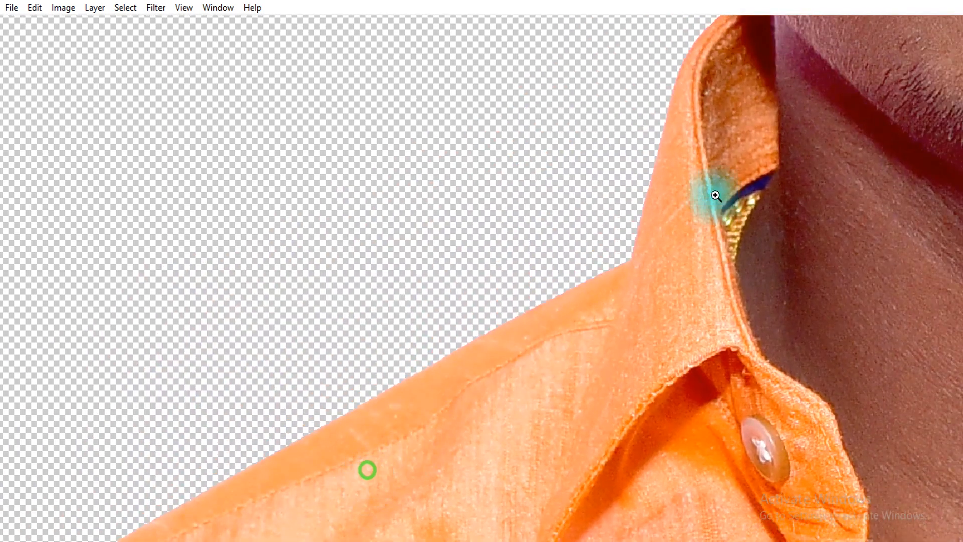
left_click_drag(608, 93, 812, 344)
left_click_drag(692, 258, 639, 494)
left_click_drag(570, 197, 505, 447)
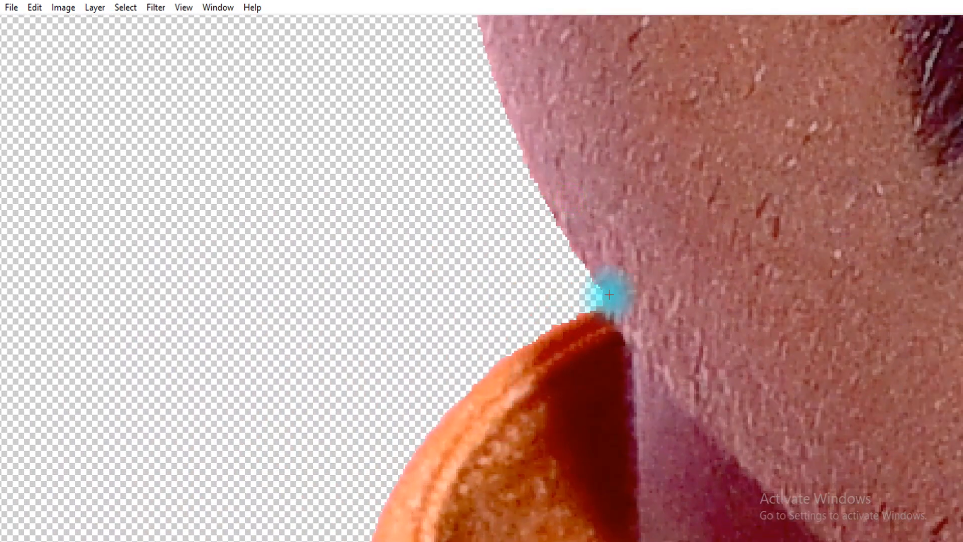
key("ctrl+0")
key("Tab")
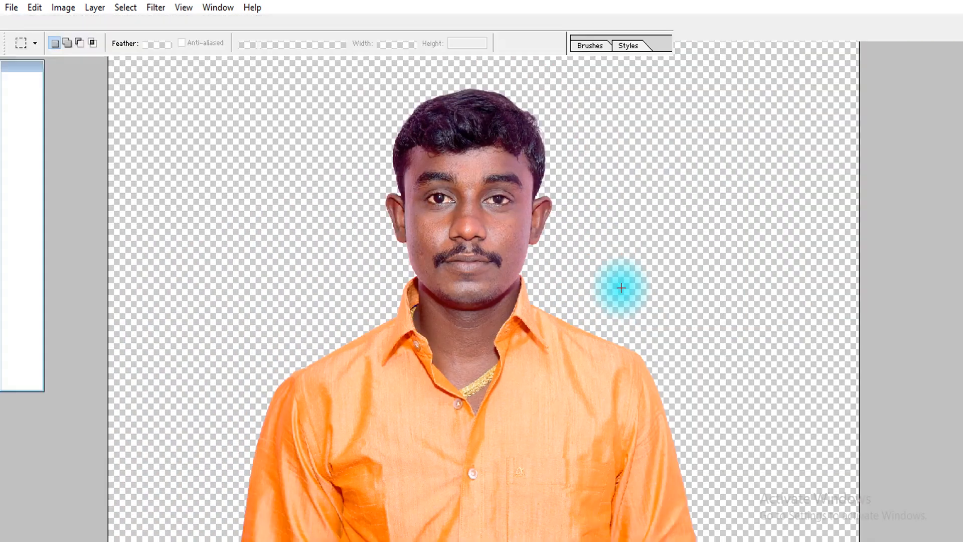
Load the outline of the man on the Background copy layer as a selection
key("ctrl+minus")
key("ctrl+minus")
key("ctrl+minus")
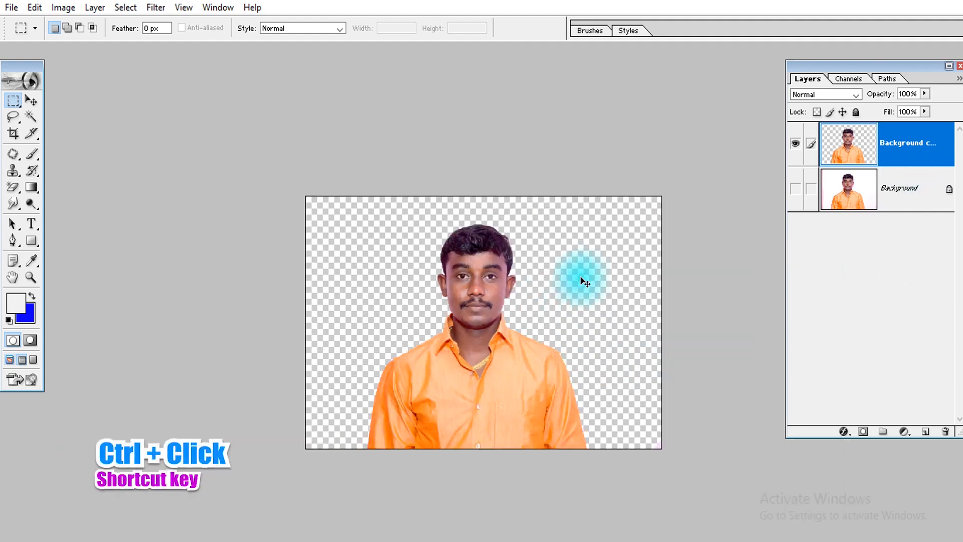
left_click(849, 144, "ctrl")
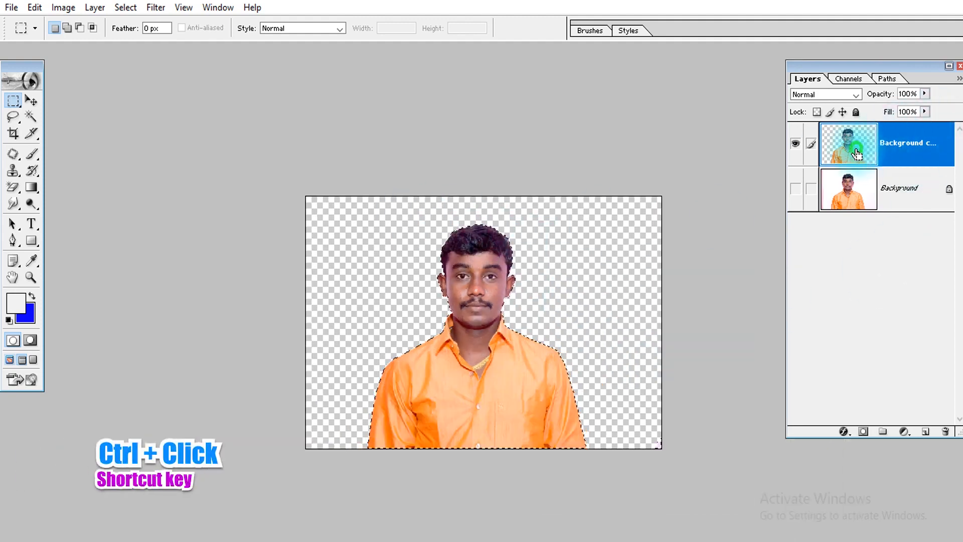
Examine the selection outline around the man's head, ears, collar and shoulders
left_click_drag(597, 206, 390, 451)
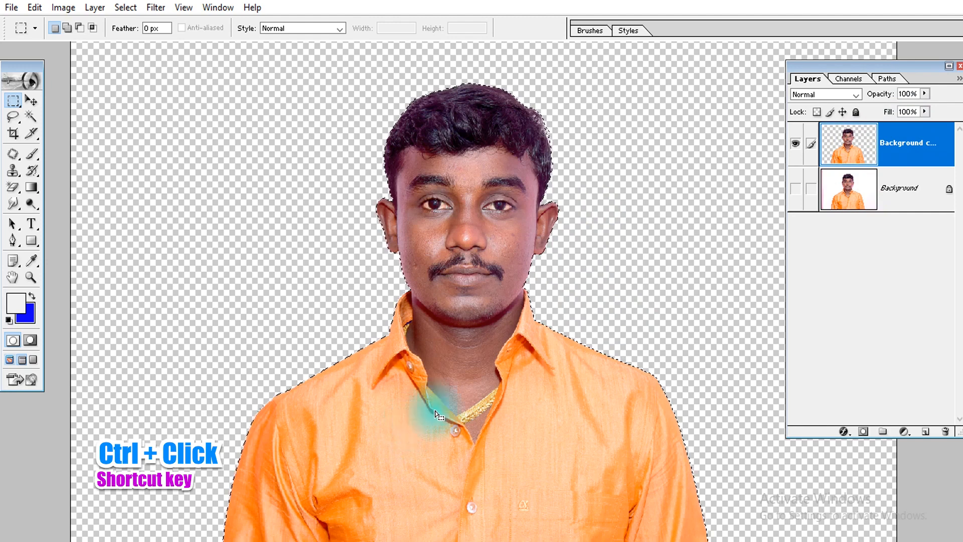
left_click_drag(562, 314, 254, 478)
key("Tab")
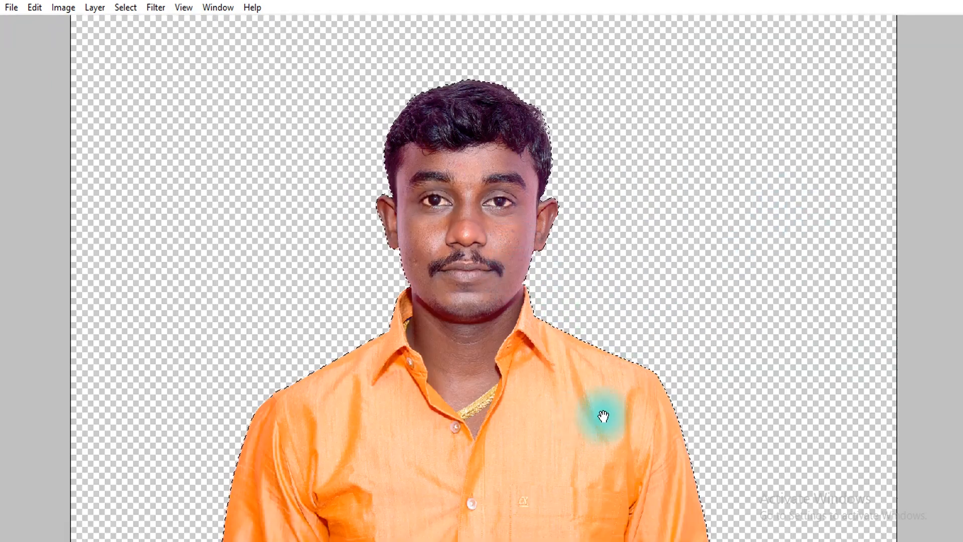
left_click_drag(617, 408, 652, 170)
left_click_drag(217, 219, 217, 318)
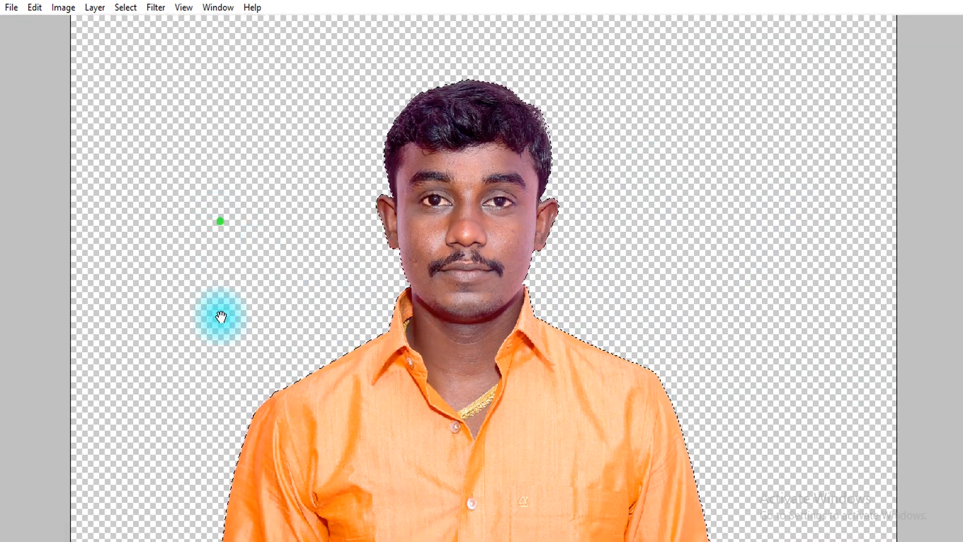
key("ctrl+minus")
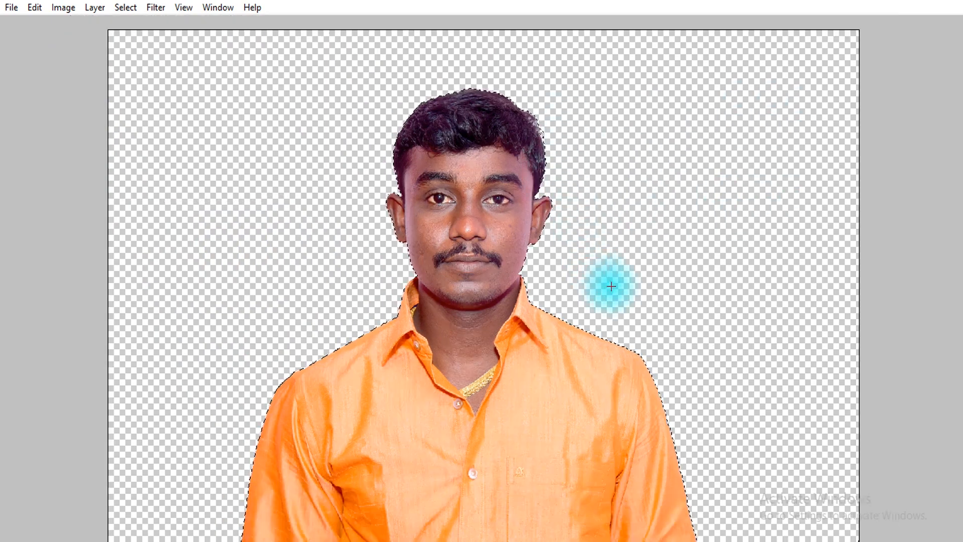
key("Tab")
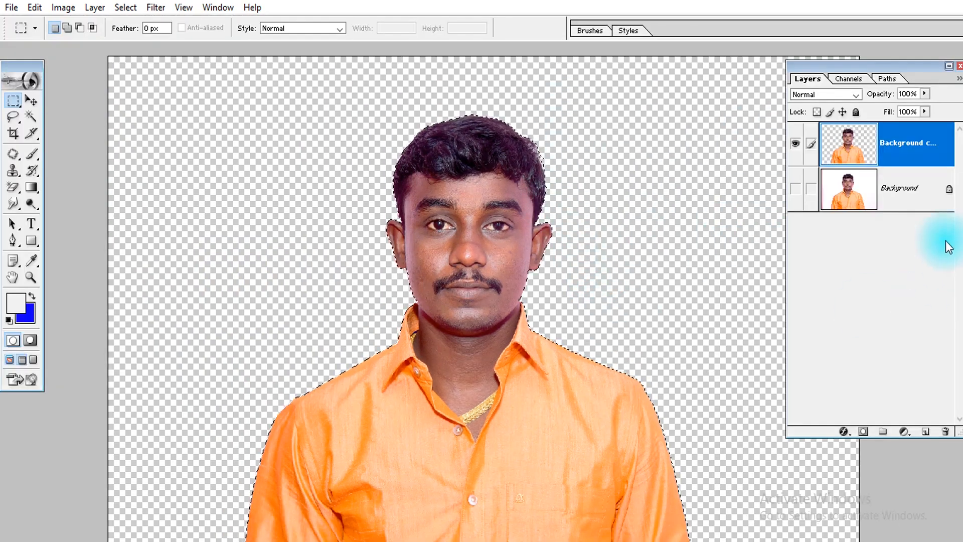
Add a solid color fill layer in bright green (66F100) and place it beneath the Background copy layer
left_click(904, 433)
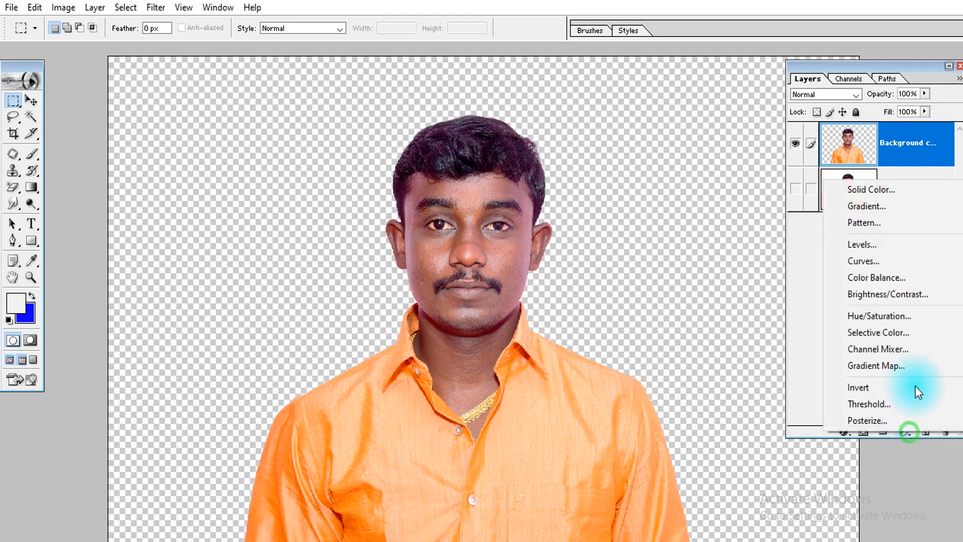
left_click(855, 190)
left_click(661, 421)
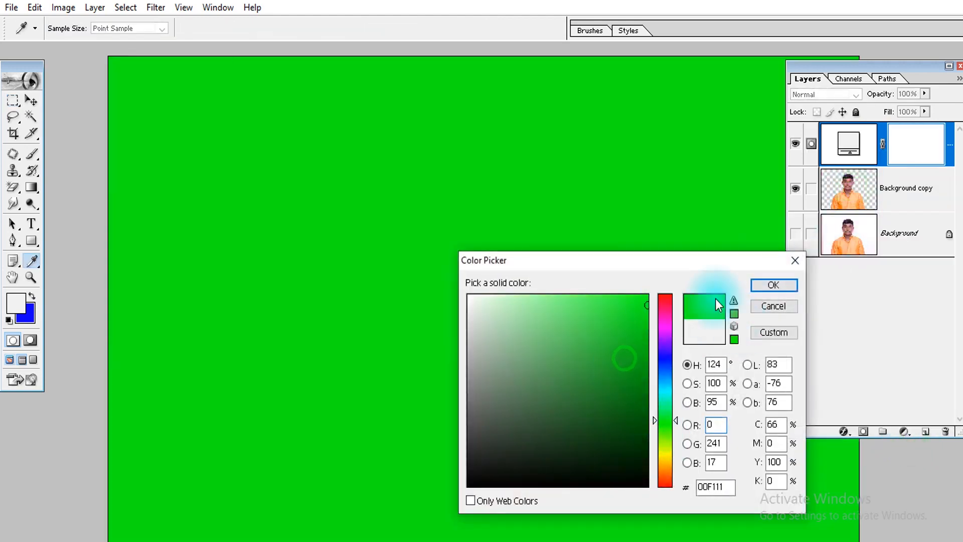
left_click(647, 305)
left_click_drag(666, 421, 673, 436)
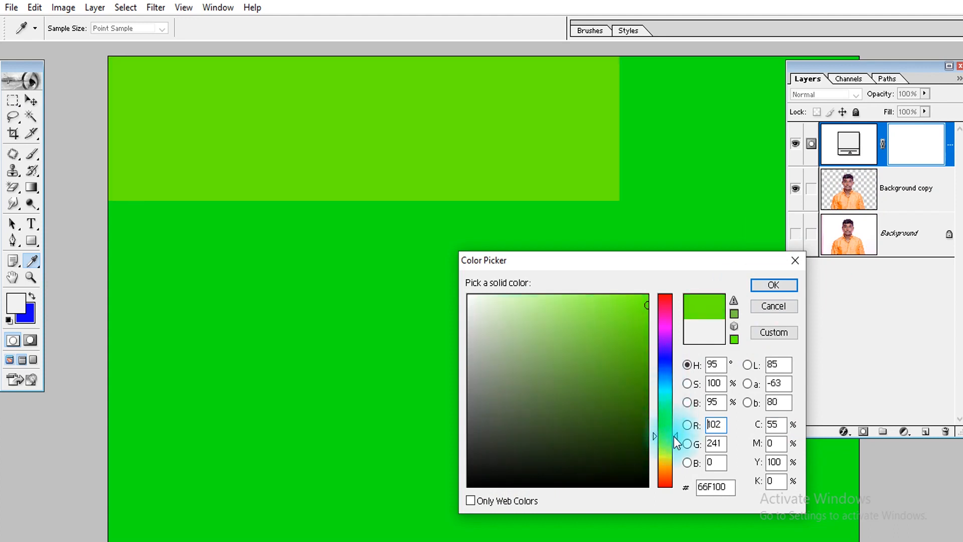
left_click(773, 285)
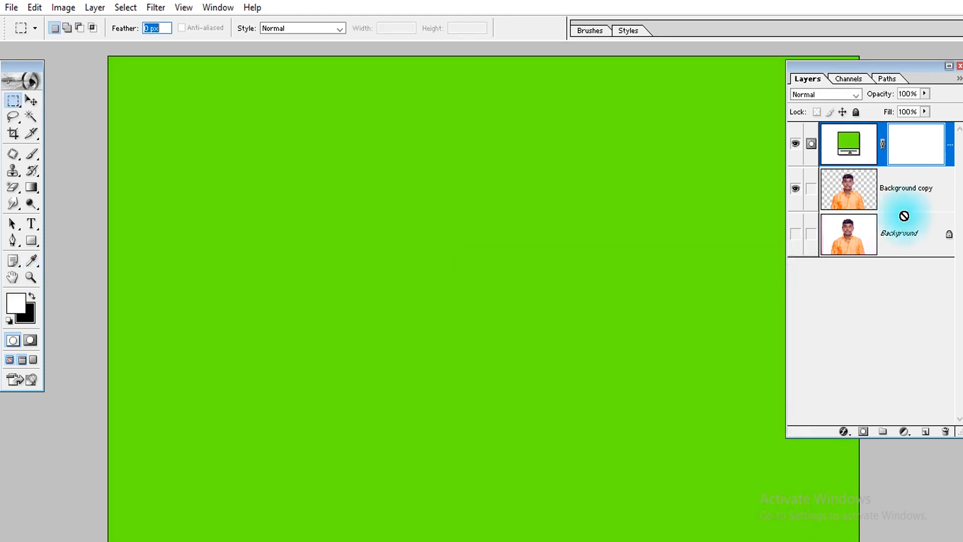
left_click_drag(904, 216, 904, 216)
Make the Background copy layer active and load the cut-out man's outline as a selection
key("ctrl+space")
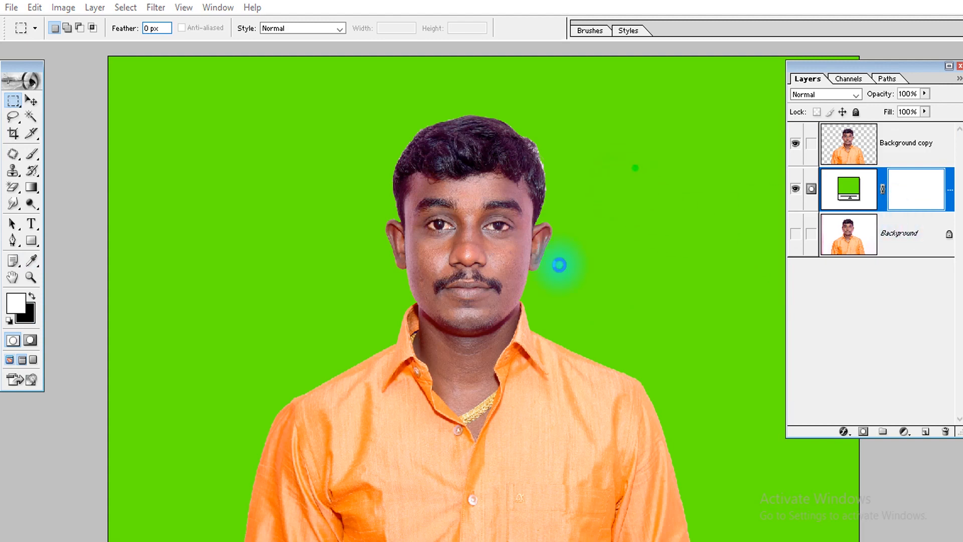
left_click_drag(560, 265, 174, 526)
key("space")
left_click(898, 143)
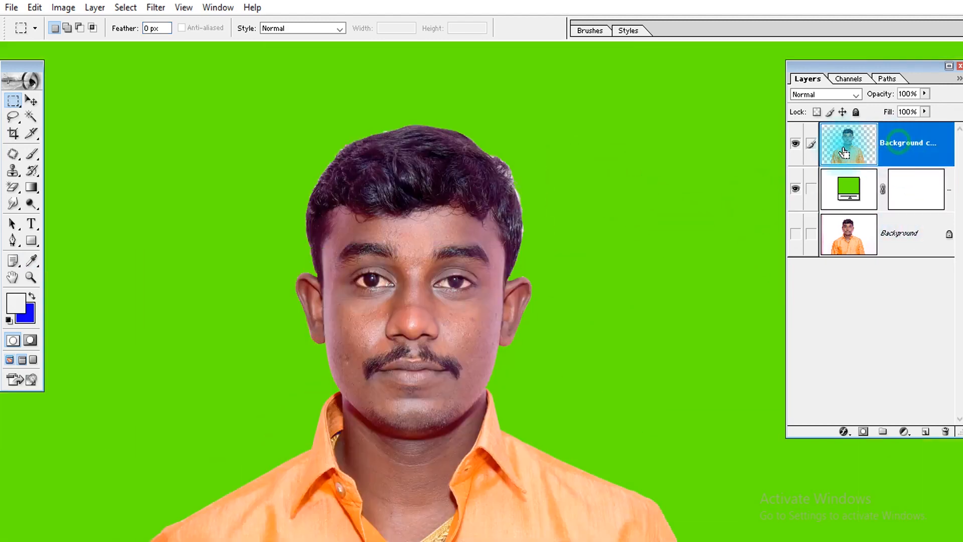
left_click(844, 153, "ctrl")
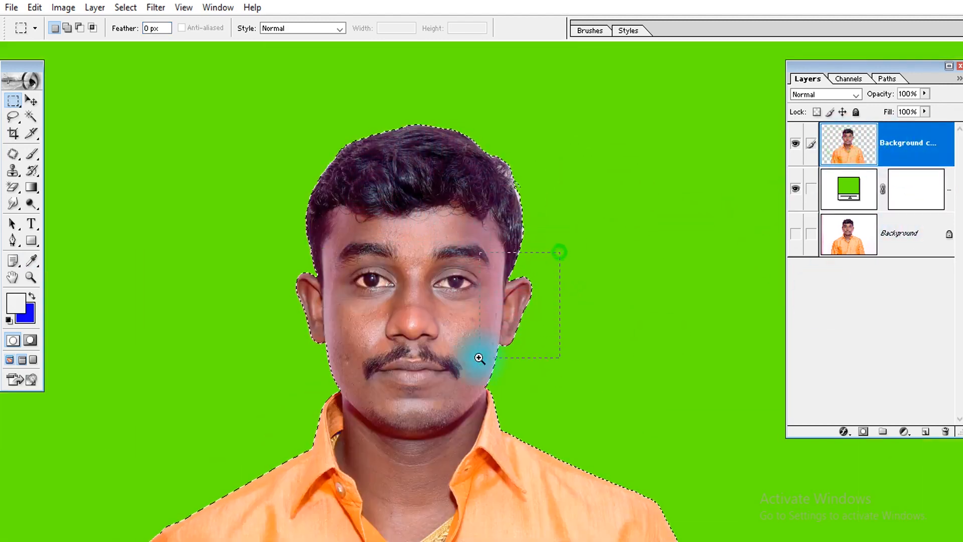
Contract the selection around the man by 1 pixel
left_click_drag(480, 358, 480, 358)
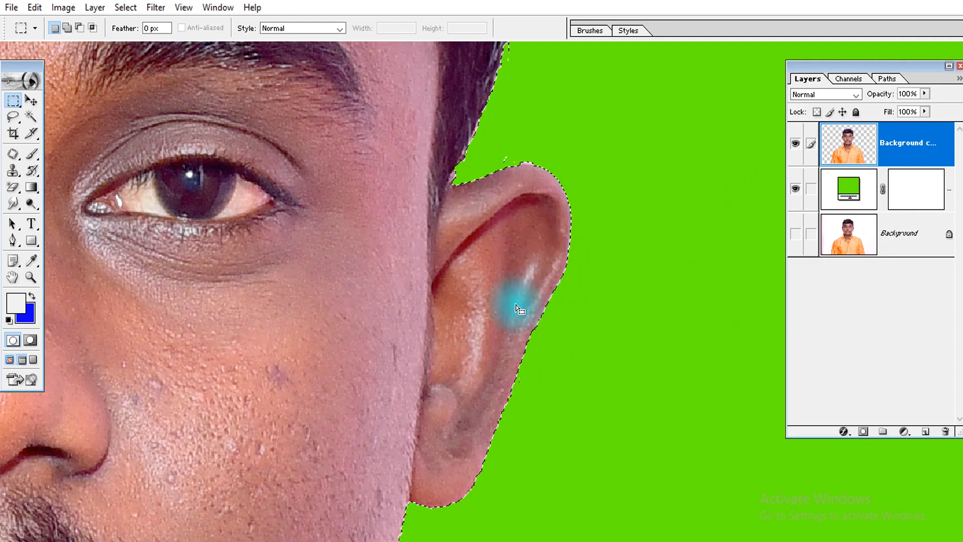
left_click(132, 11)
mouse_move(188, 134)
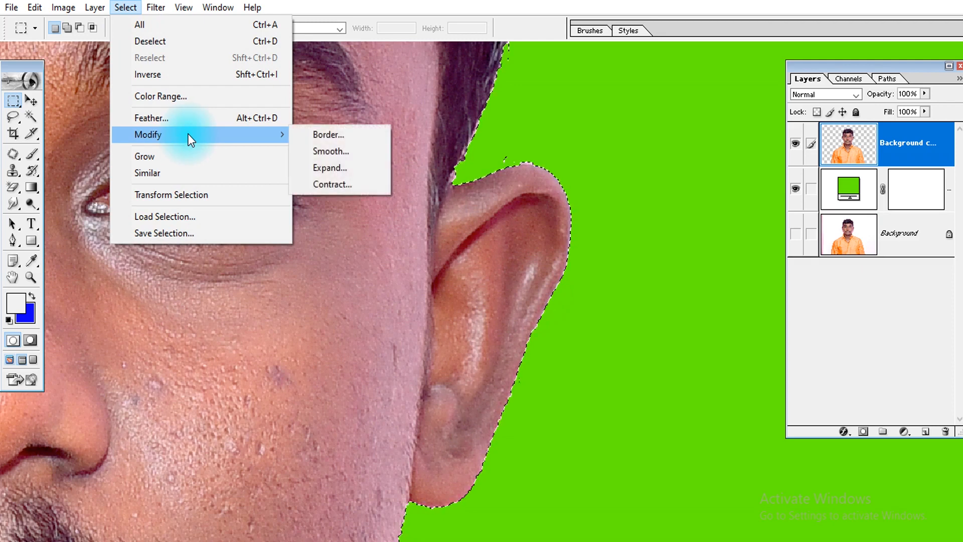
left_click(360, 183)
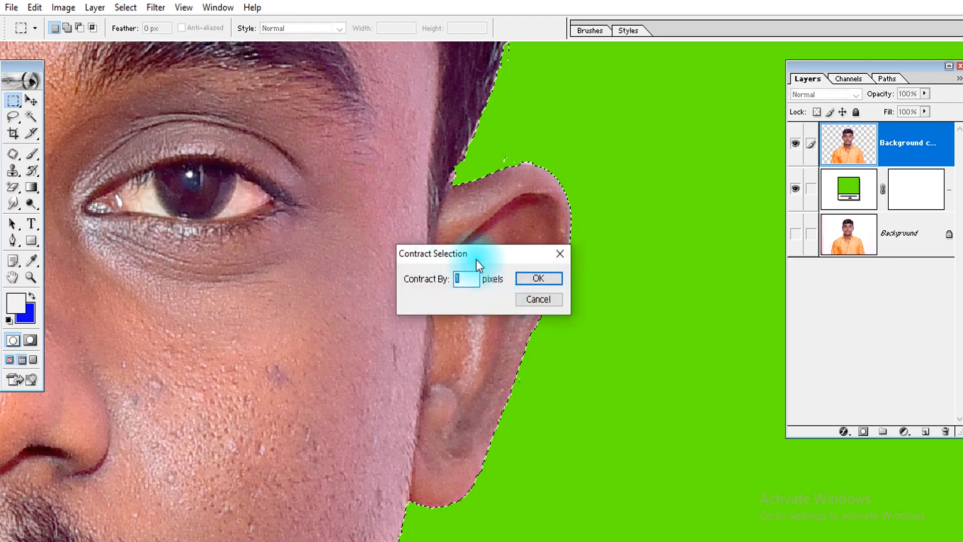
left_click_drag(476, 257, 642, 308)
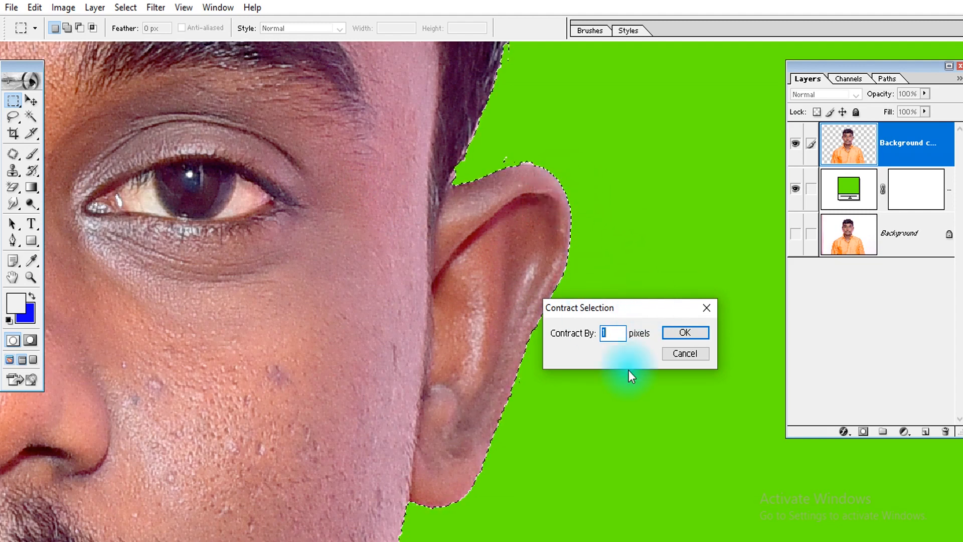
left_click(685, 331)
Check the contracted edge along the ear and smooth the selection with a sample radius of 10 pixels
left_click_drag(605, 165, 499, 286)
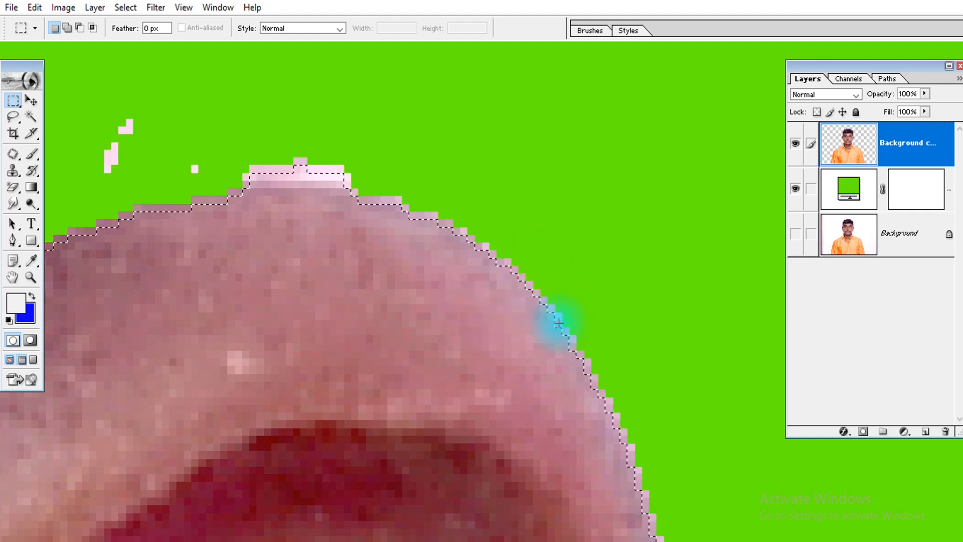
scroll(548, 318, "down", 5)
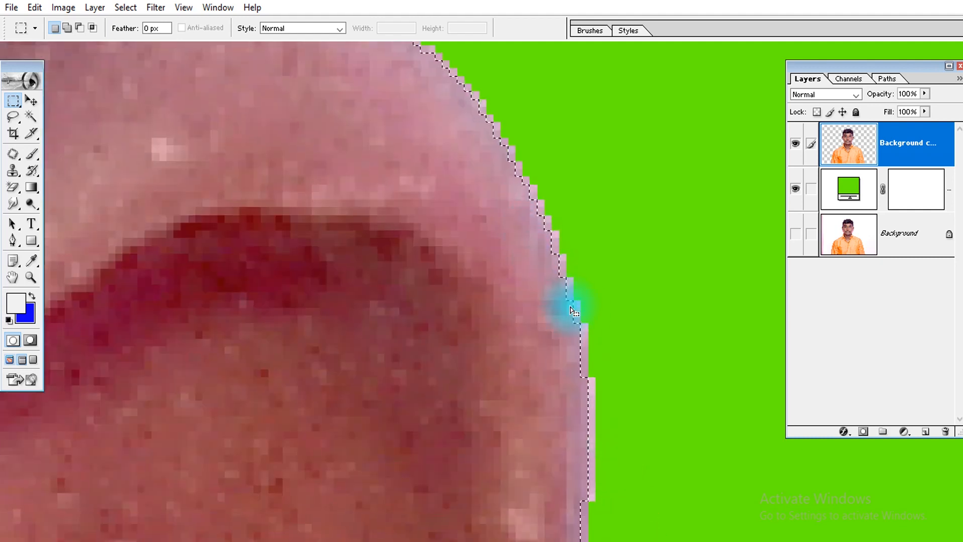
left_click(125, 8)
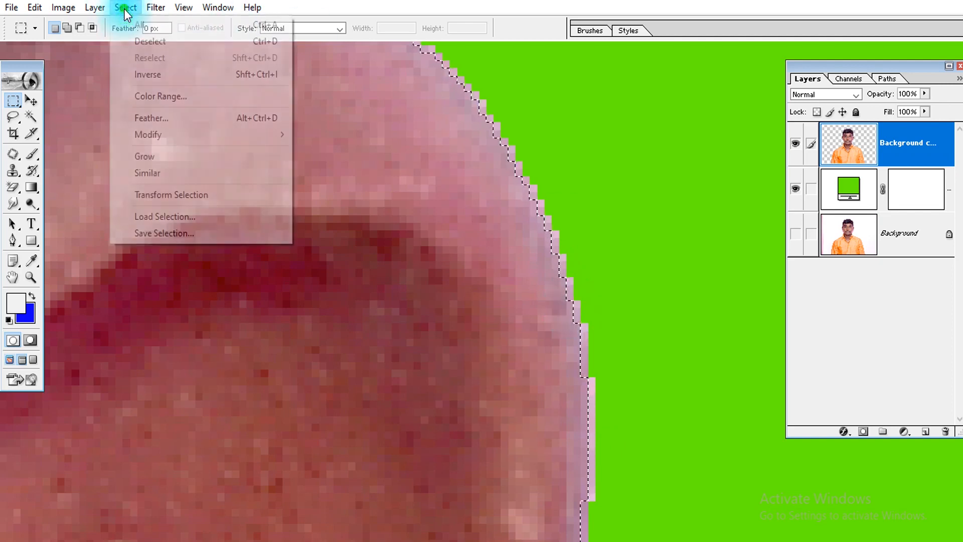
mouse_move(179, 137)
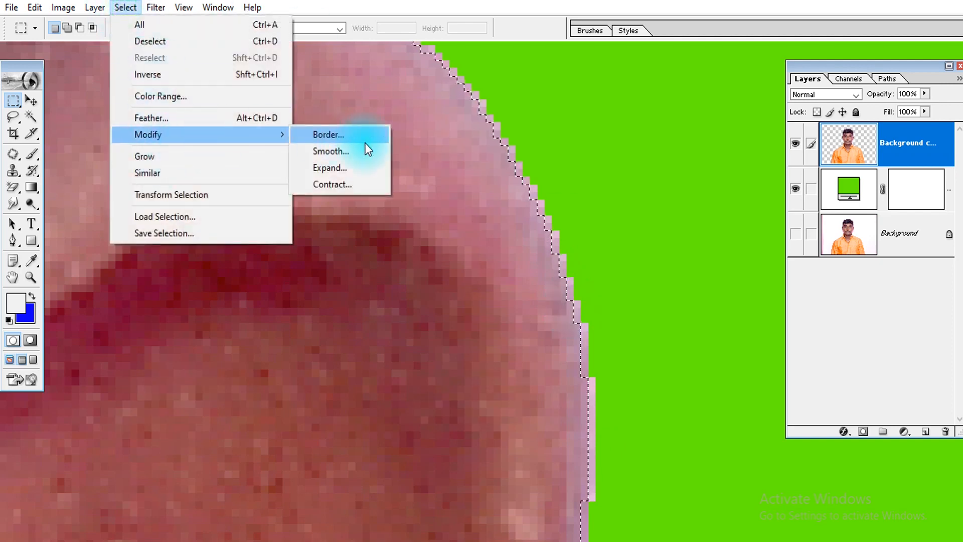
left_click(353, 149)
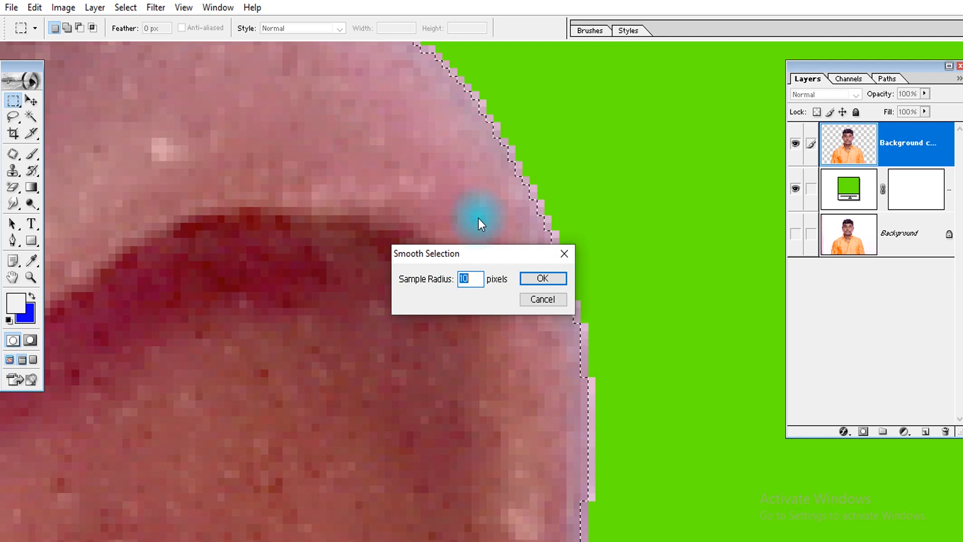
key("Return")
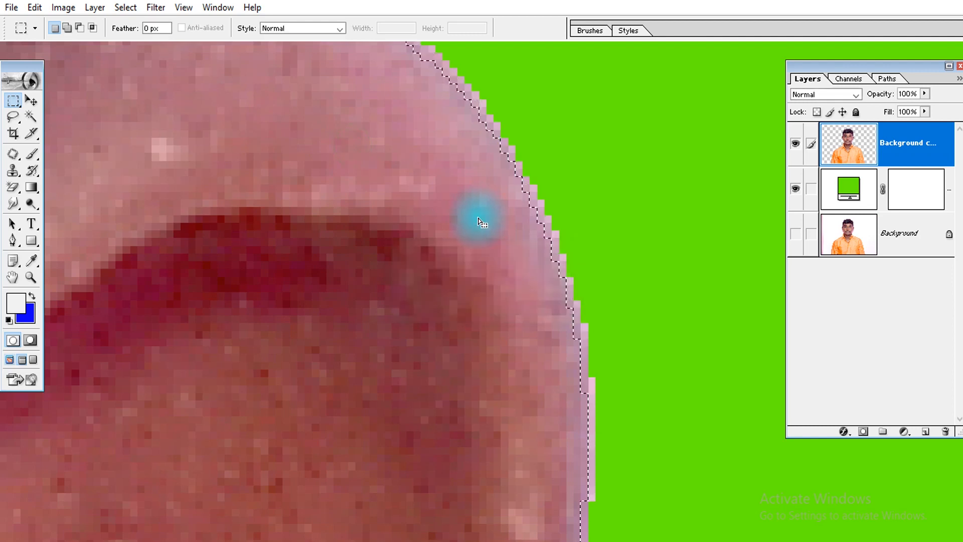
Feather the smoothed selection with a radius of 2 pixels
key("ctrl+minus")
key("ctrl+minus")
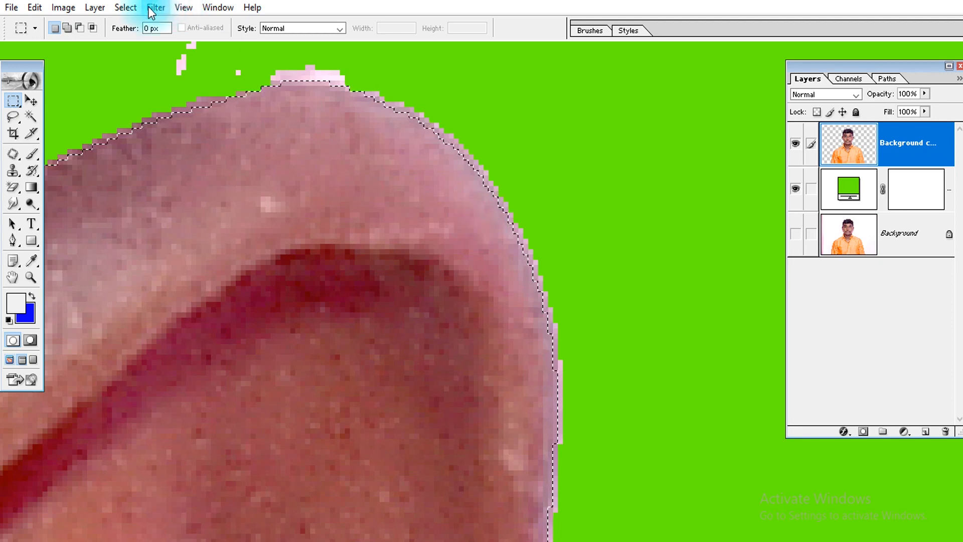
left_click(121, 8)
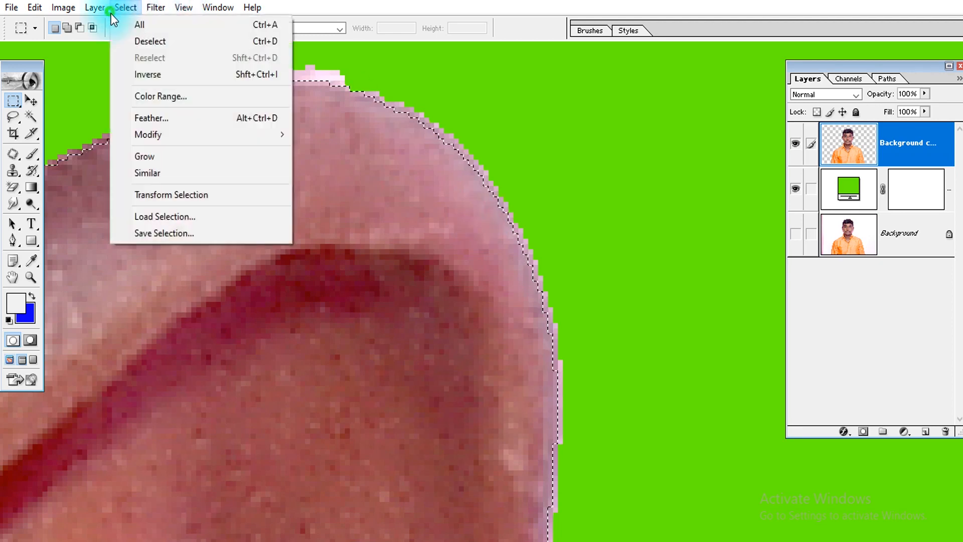
left_click(169, 118)
type("2")
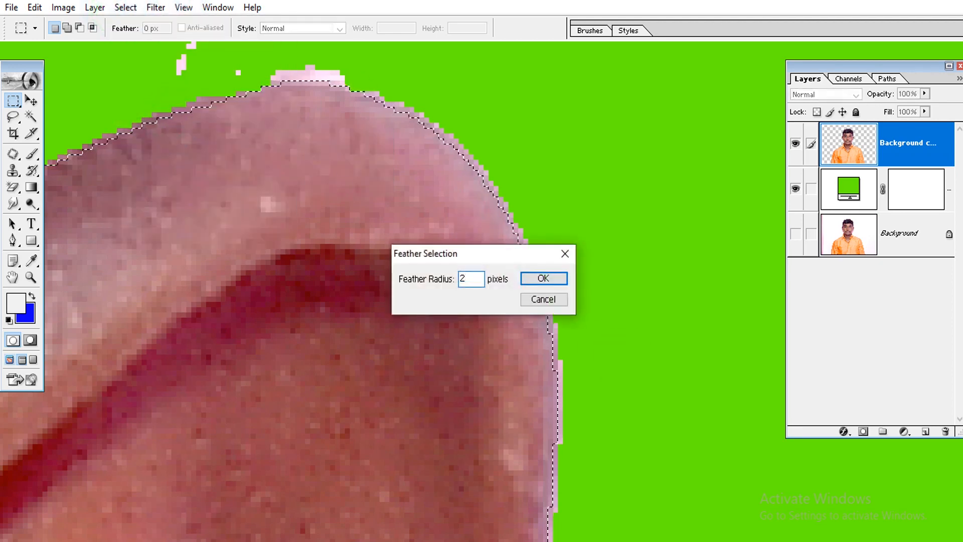
key("Return")
Examine the feathered selection's edge along the ear on the image's left side
key("ctrl+0")
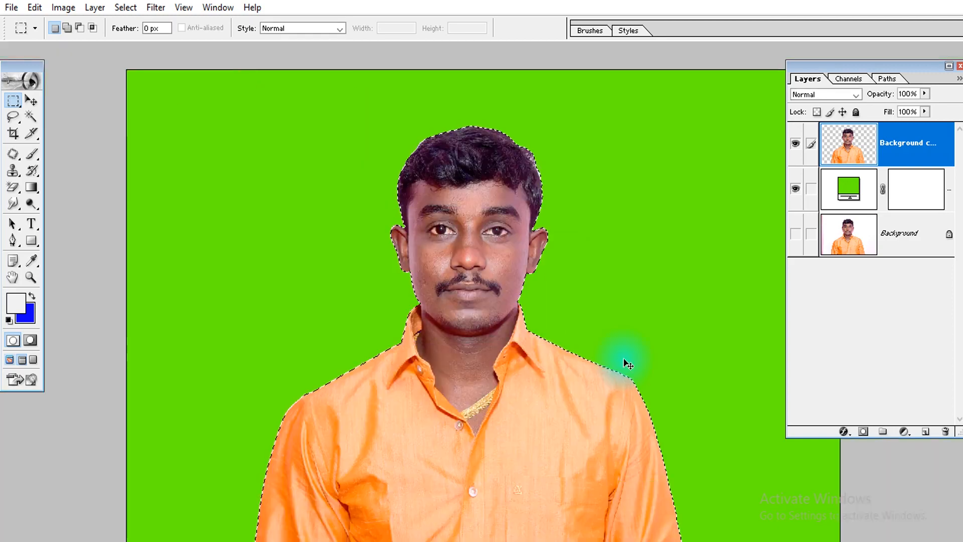
left_click_drag(416, 232, 402, 309)
left_click_drag(473, 244, 417, 366)
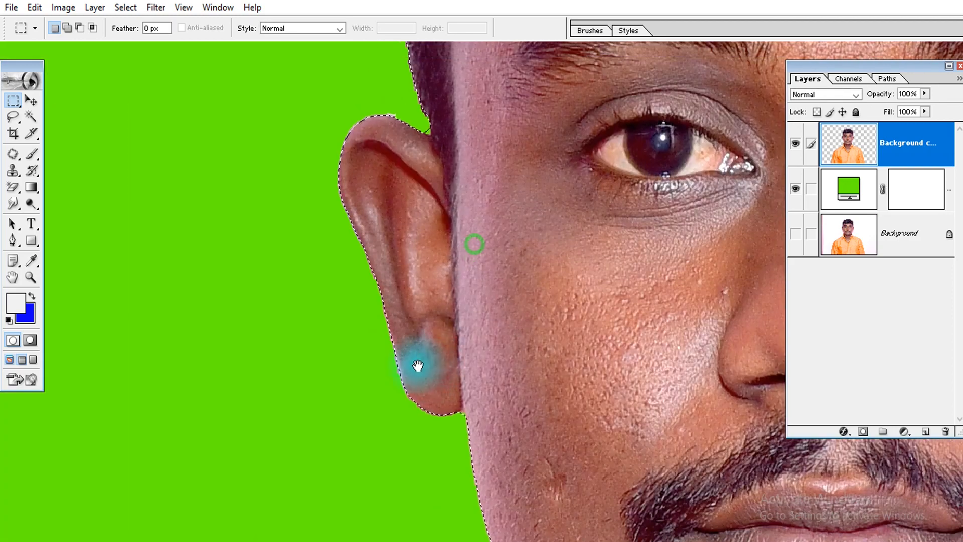
left_click(127, 9)
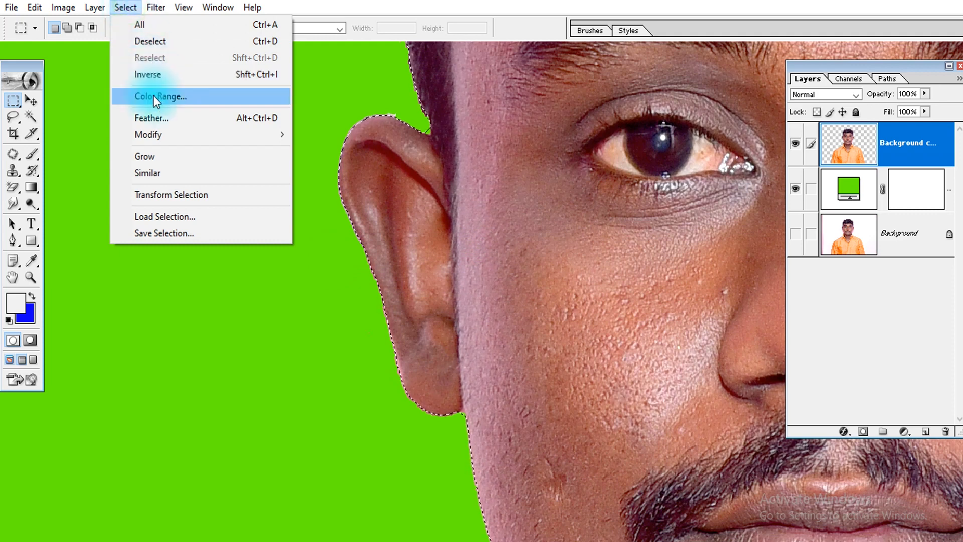
left_click(172, 134)
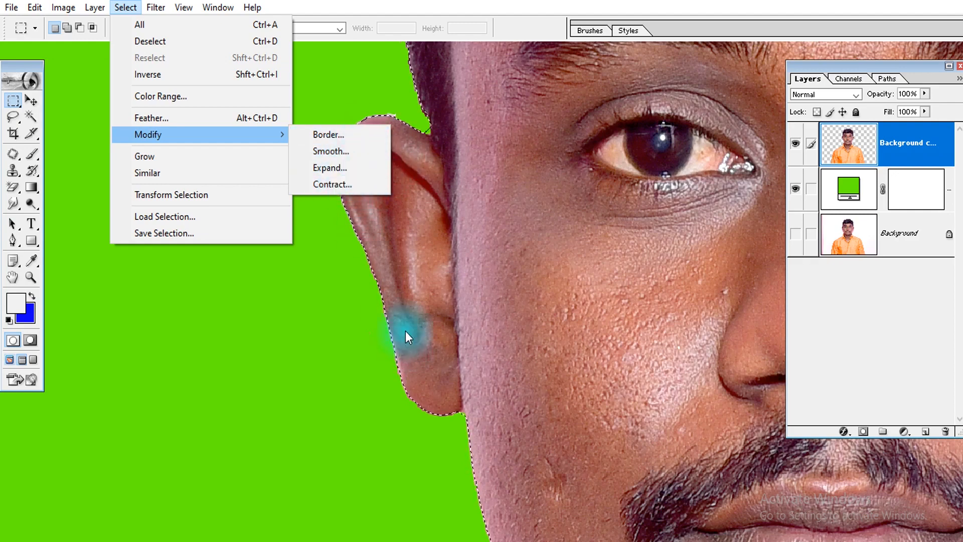
left_click(406, 301)
left_click_drag(393, 240, 369, 300)
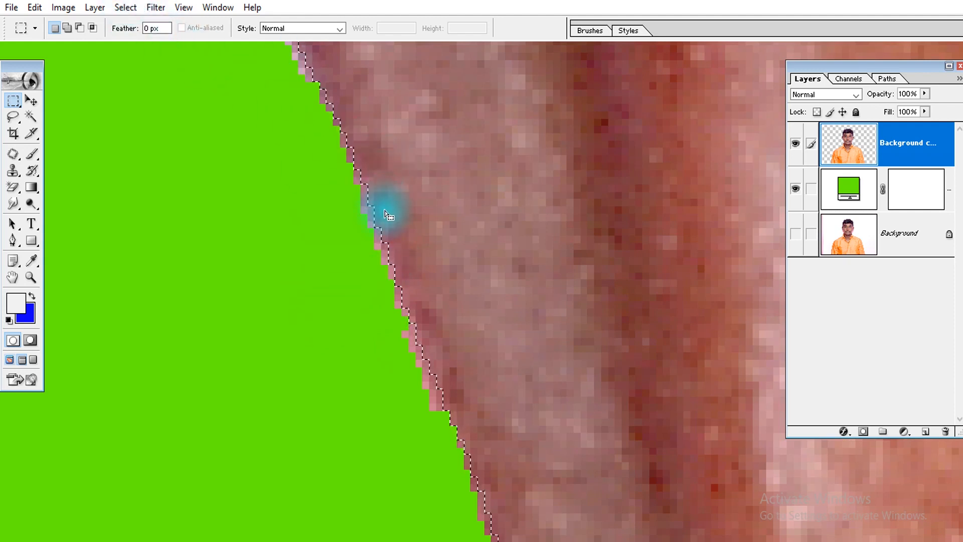
key("ctrl+0")
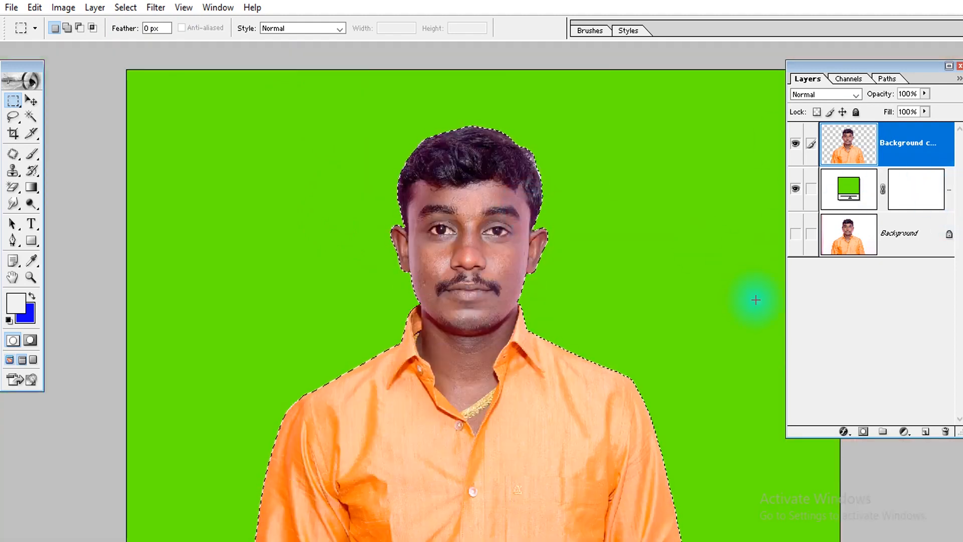
Invert the selection to cover everything outside the man
key("ctrl+shift+i")
key("ctrl+shift+i")
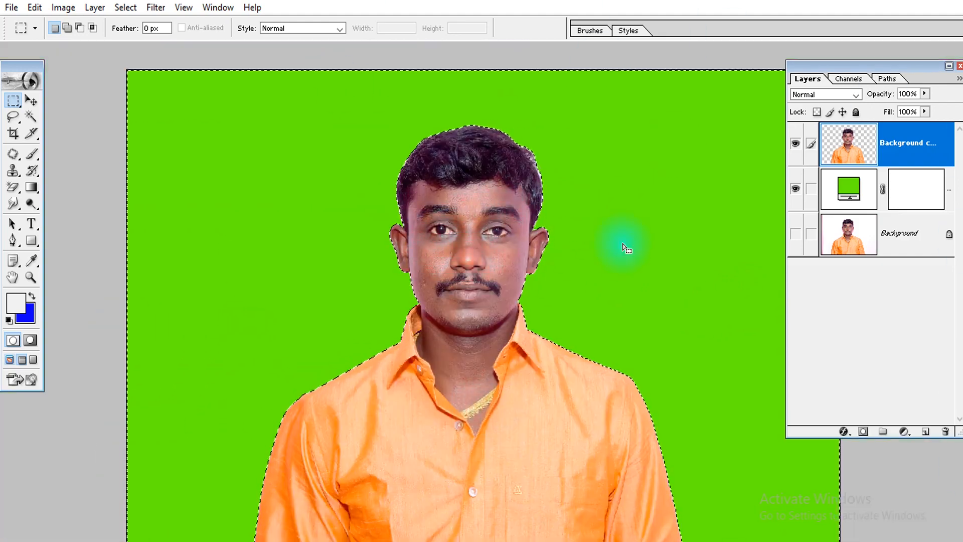
left_click_drag(371, 252, 426, 193)
left_click_drag(483, 297, 440, 267)
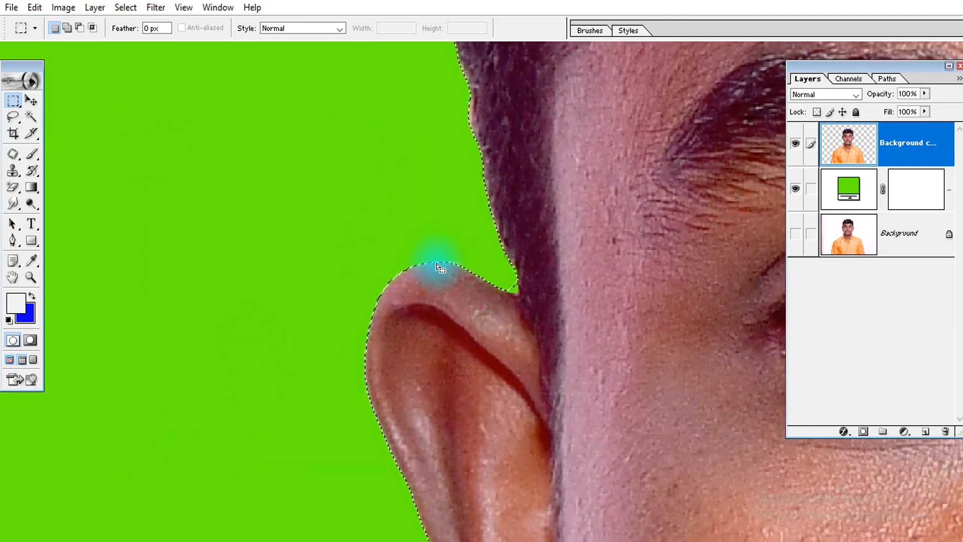
Check the selection edge from the ear down to the shirt collar and deselect
left_click_drag(415, 385, 402, 166)
left_click_drag(465, 356, 438, 178)
left_click_drag(522, 342, 391, 153)
left_click_drag(548, 362, 542, 309)
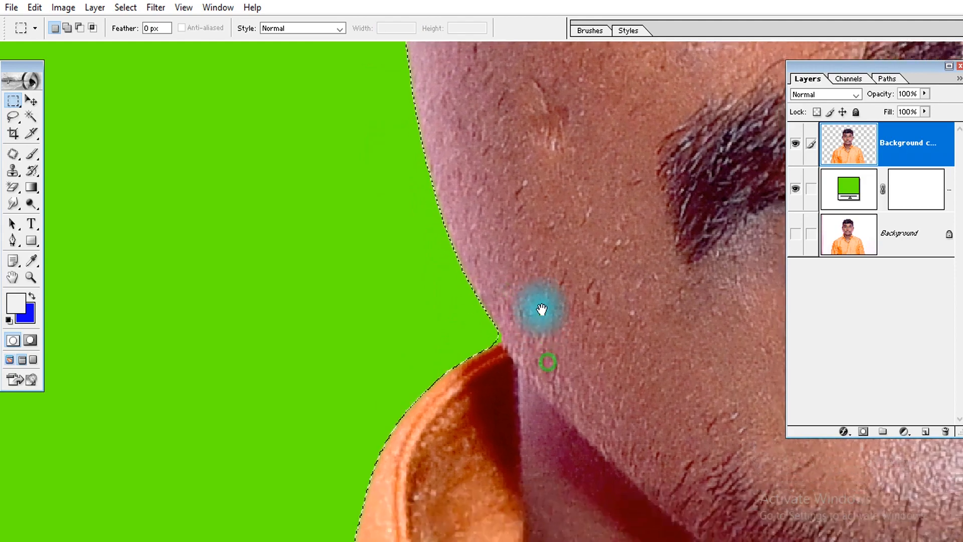
left_click(536, 348)
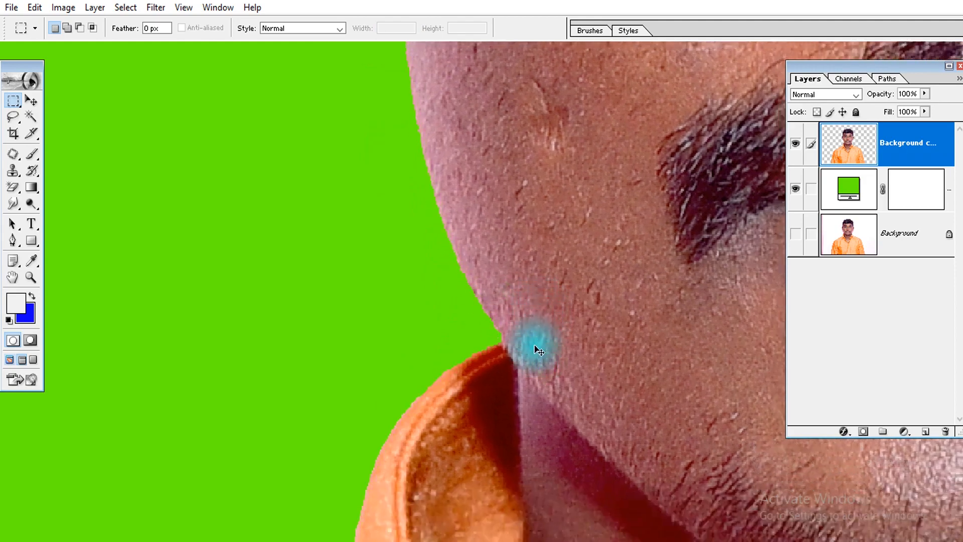
Examine the cut-out edge over the green fill along both collar sides, the shoulders, the ear and the sleeve
left_click_drag(475, 437, 619, 15)
left_click_drag(522, 376, 798, 202)
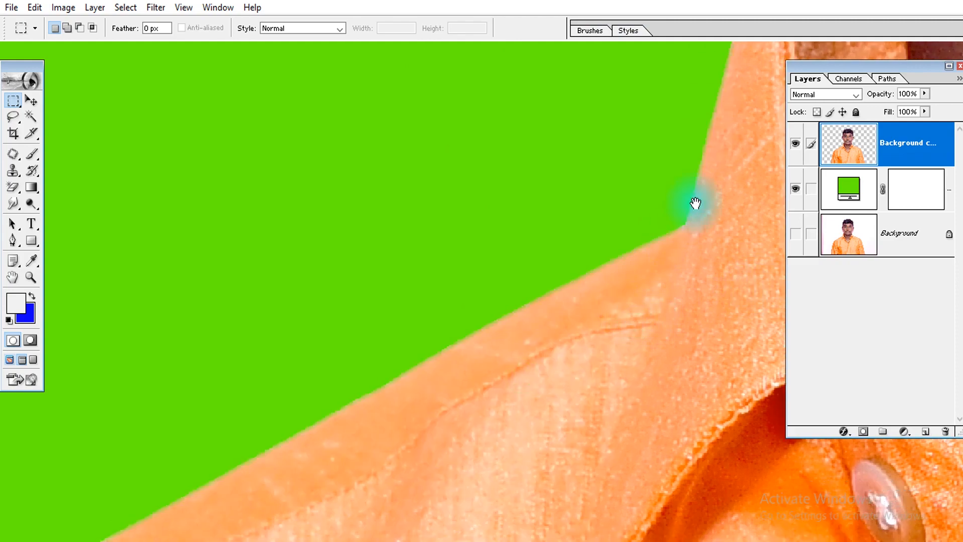
left_click_drag(694, 204, 533, 451)
left_click_drag(496, 335, 556, 496)
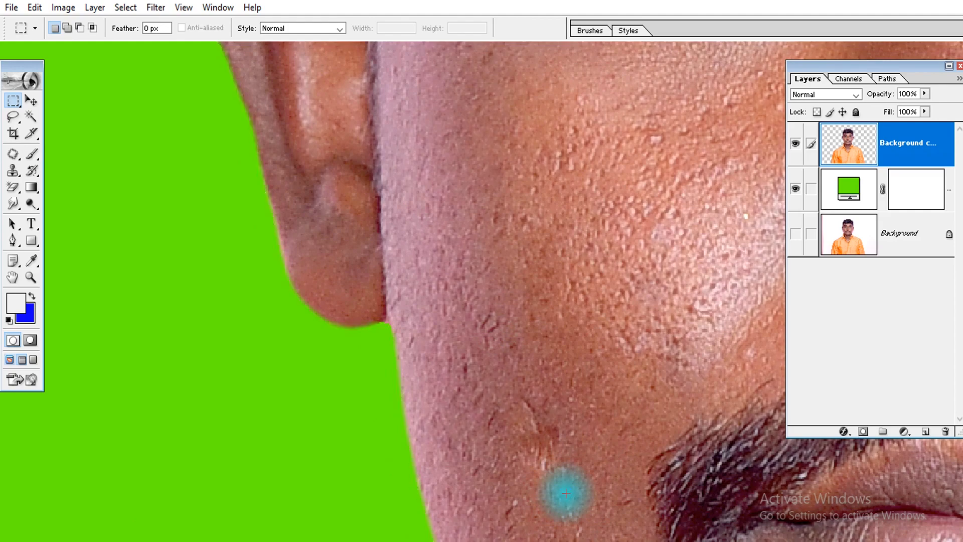
left_click_drag(567, 473, 216, 228)
left_click_drag(477, 327, 101, 220)
left_click_drag(638, 266, 351, 319)
left_click_drag(568, 373, 497, 68)
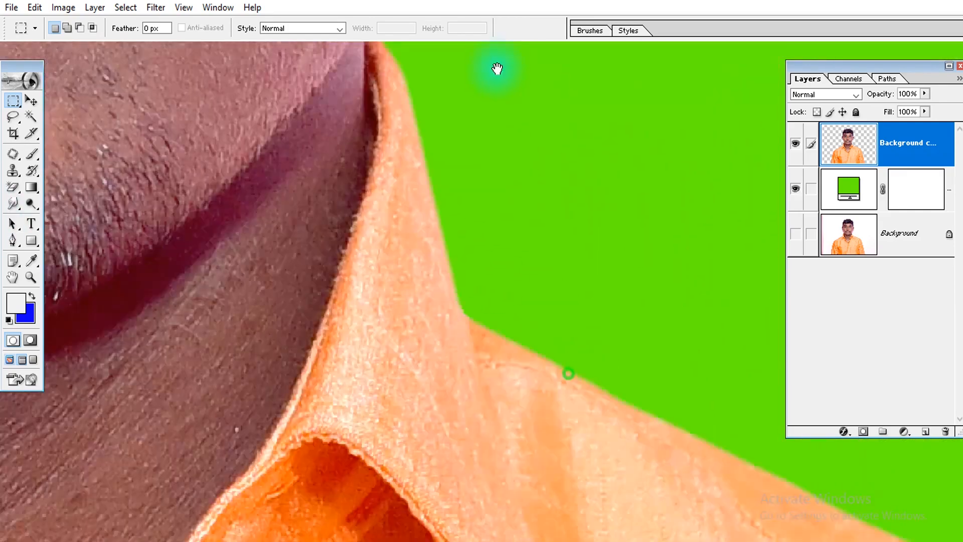
left_click_drag(549, 475, 216, 316)
left_click_drag(569, 413, 226, 301)
left_click_drag(535, 417, 333, 115)
left_click_drag(516, 480, 394, 143)
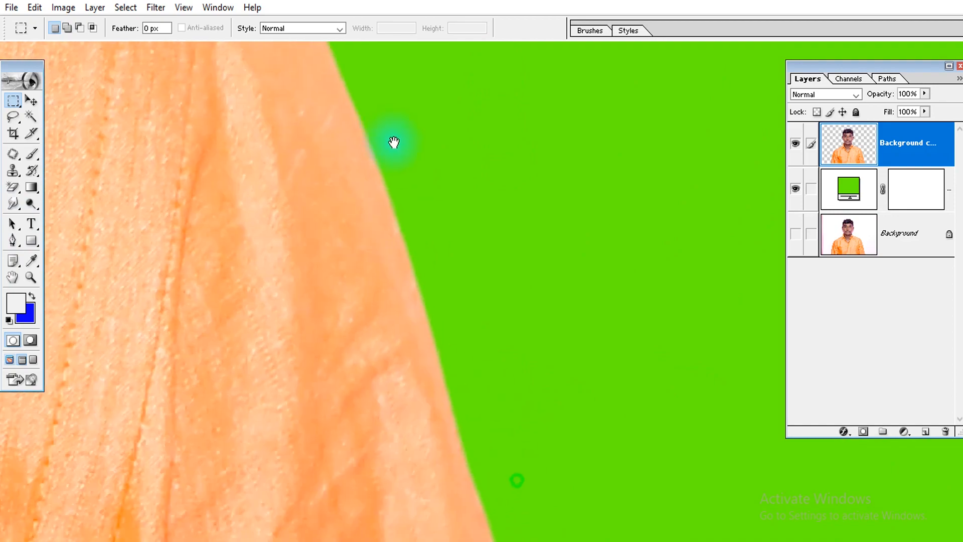
left_click_drag(544, 458, 496, 439)
left_click_drag(467, 348, 447, 187)
left_click_drag(492, 366, 477, 112)
left_click_drag(527, 363, 482, 136)
Copy a rectangular area around the head from the Background layer to a new layer and place it above the green fill
key("ctrl+0")
key("Tab")
left_click_drag(294, 87, 565, 339)
left_click_drag(591, 264, 536, 363)
key("Tab")
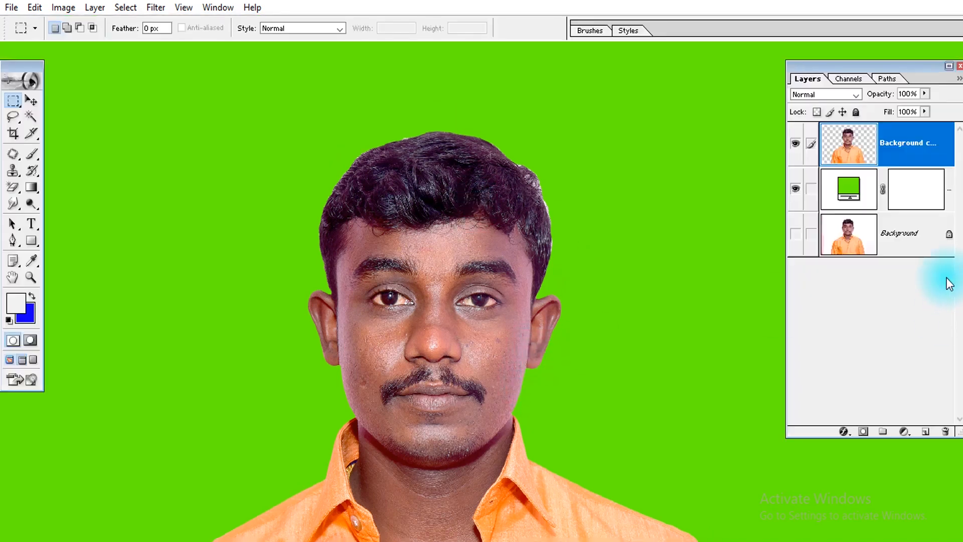
left_click(931, 246)
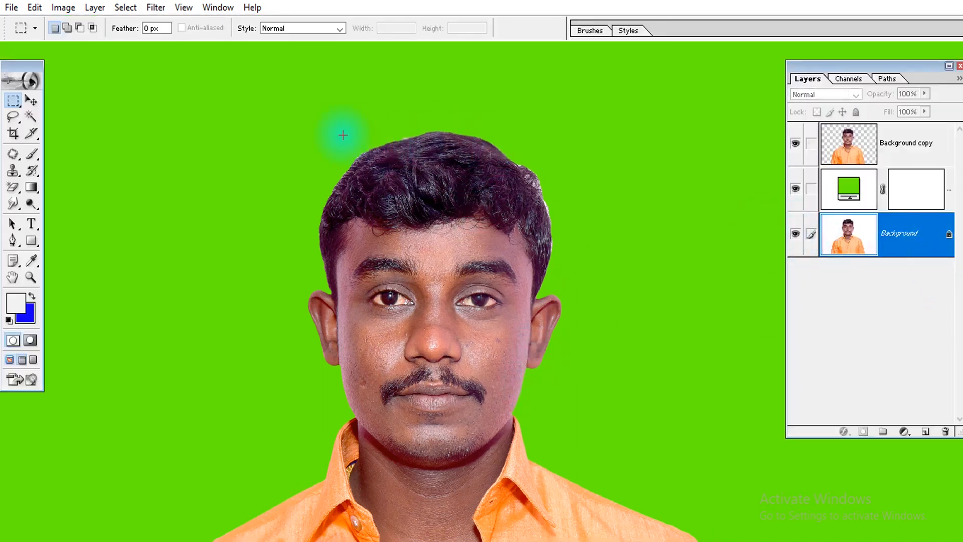
left_click_drag(581, 354, 581, 373)
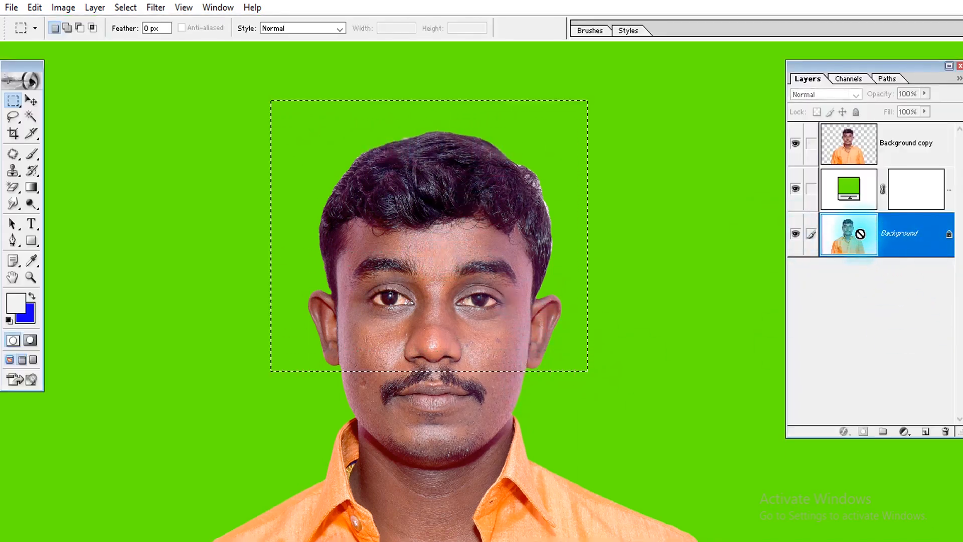
key("ctrl+j")
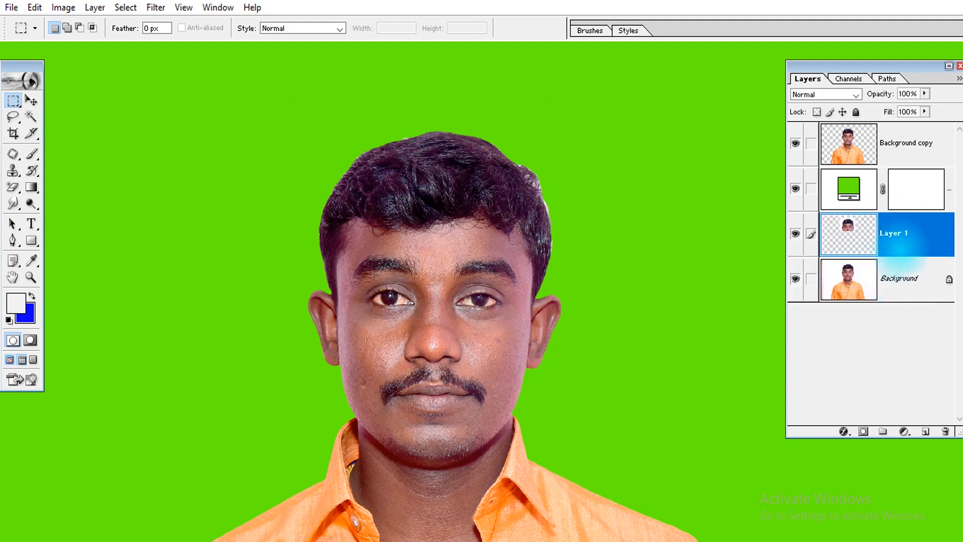
key("ctrl+bracketright")
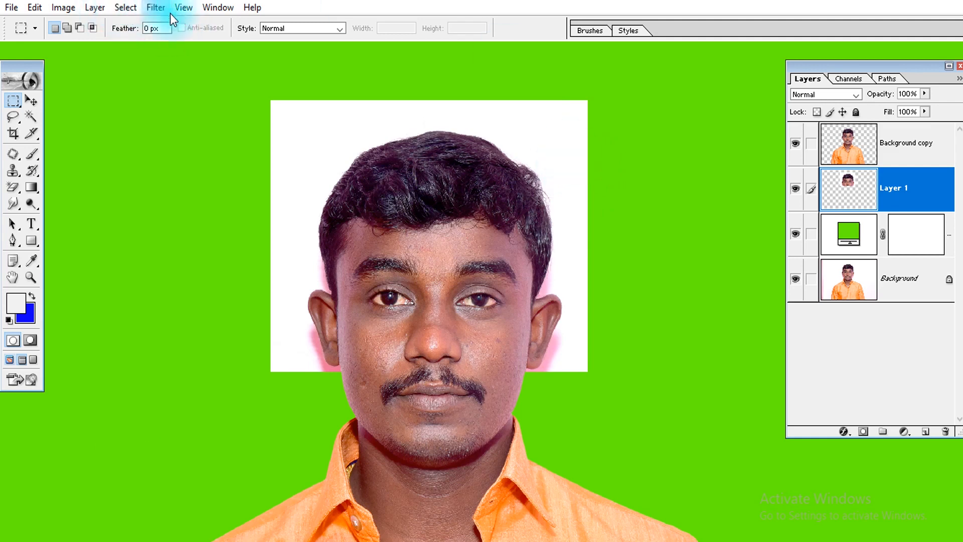
Desaturate the copied head layer and set its blend mode to Multiply
key("ctrl+shift+u")
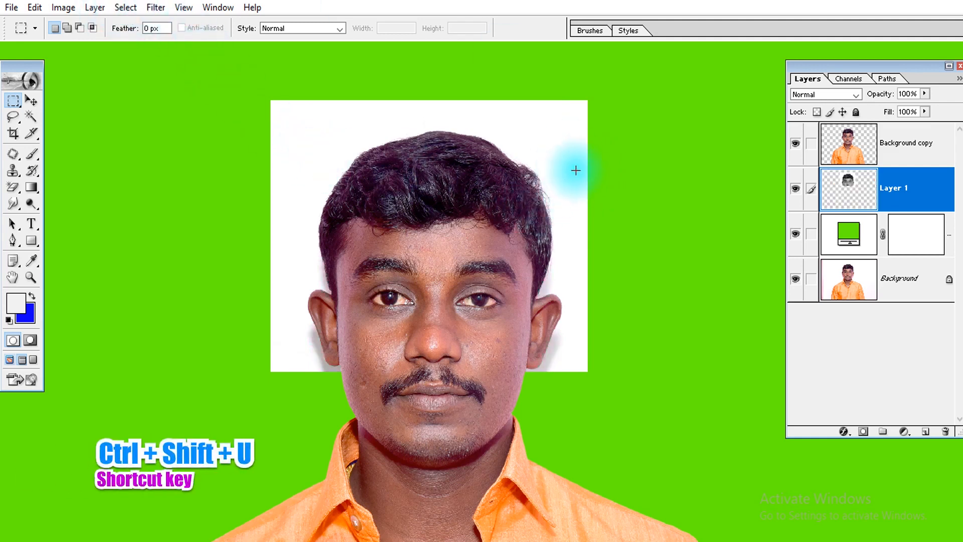
left_click(817, 94)
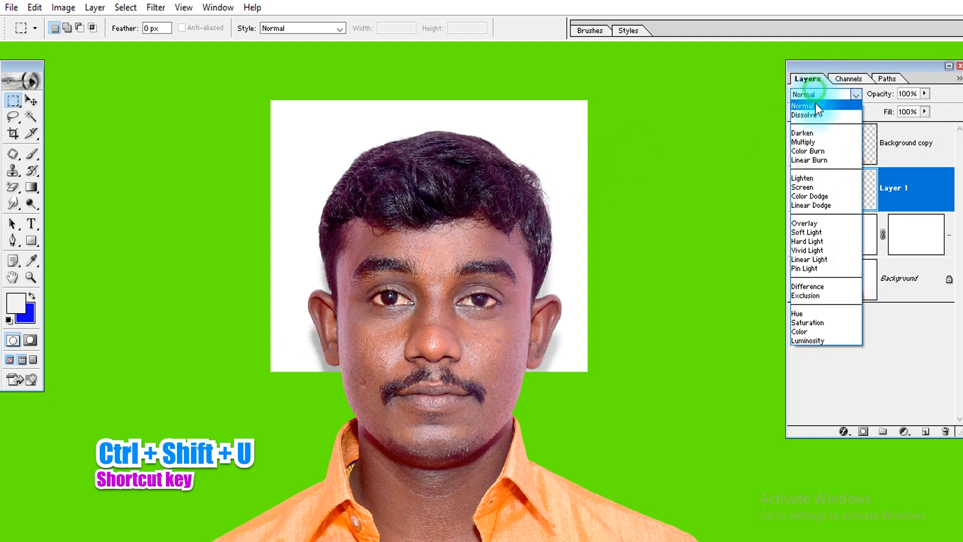
left_click(813, 144)
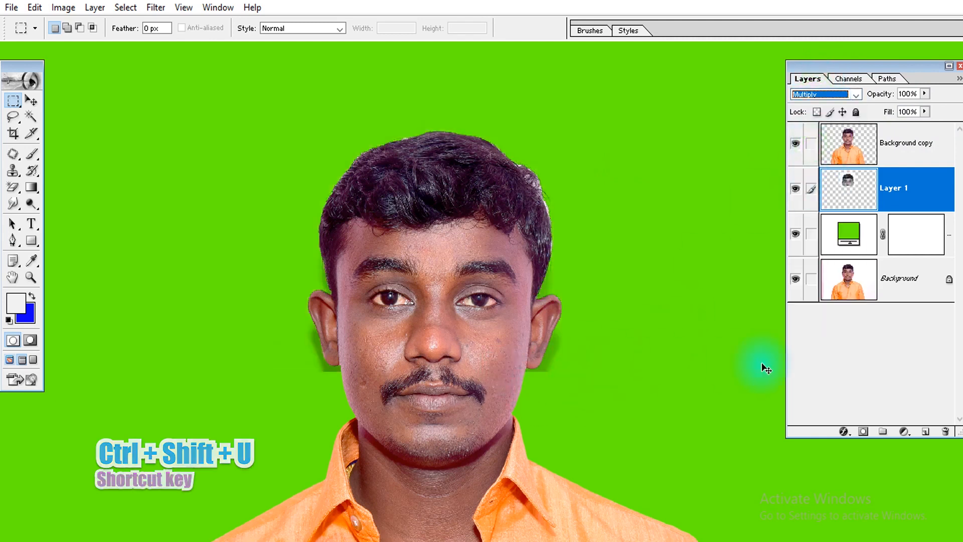
Apply Curves to the copied head layer, setting the white point from the backdrop just beside the ear
key("ctrl+m")
left_click_drag(687, 130, 704, 101)
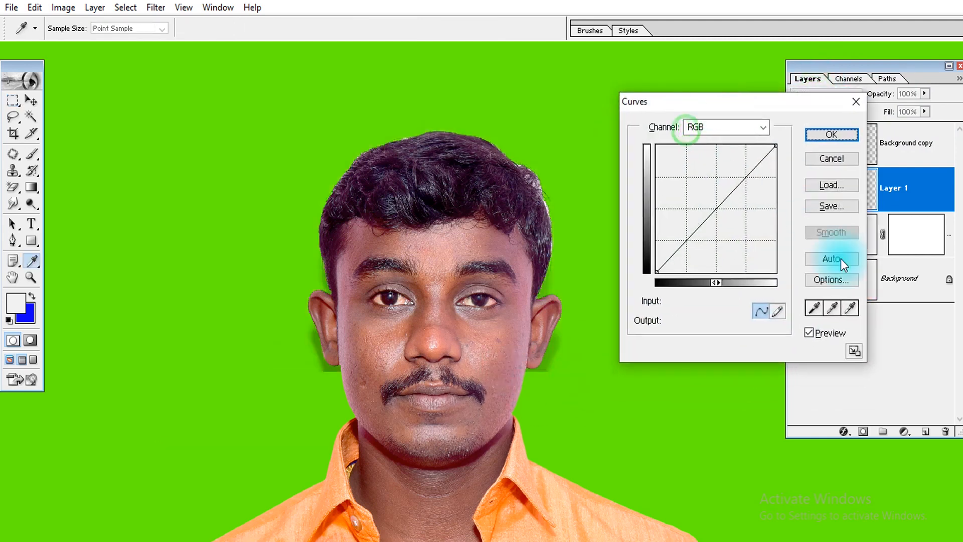
left_click(851, 313)
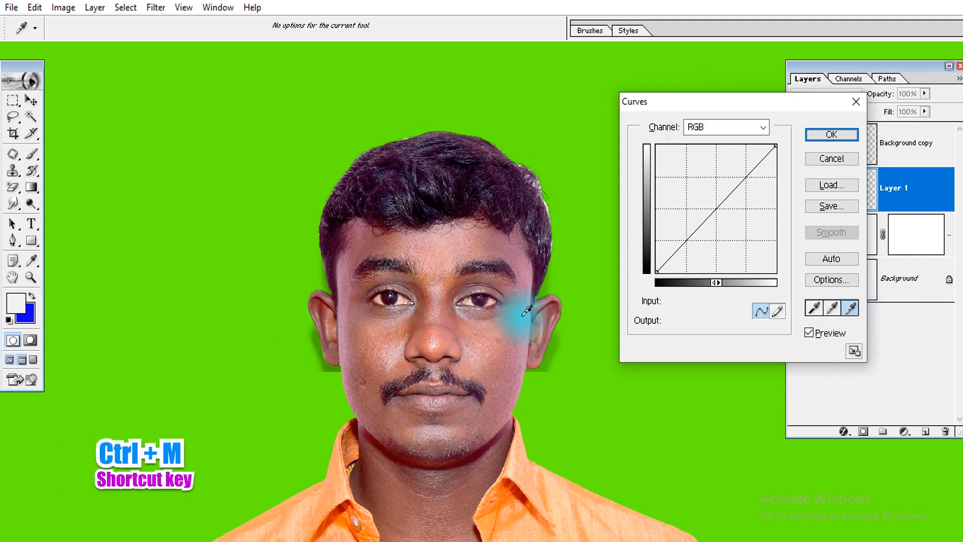
left_click(552, 285)
key("Return")
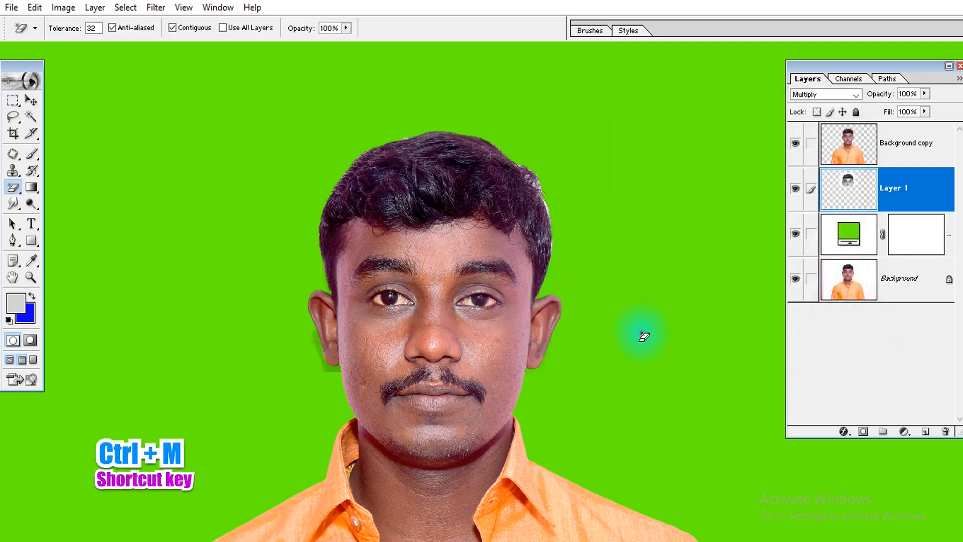
Erase the leftover backdrop shadow beside the ear on Layer 1 with the standard Eraser and a 400-pixel soft brush
key("shift+e")
key("shift+e")
key("shift+e")
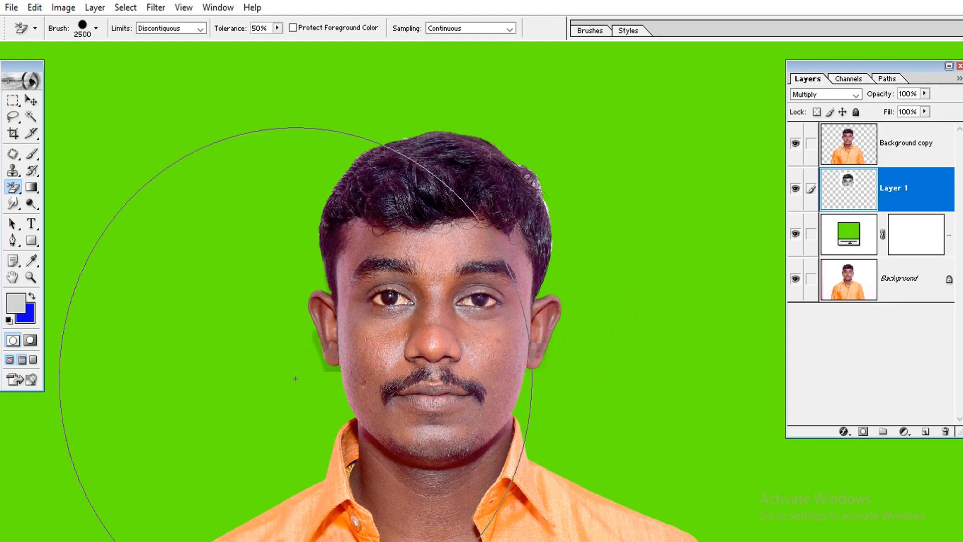
key("shift+e")
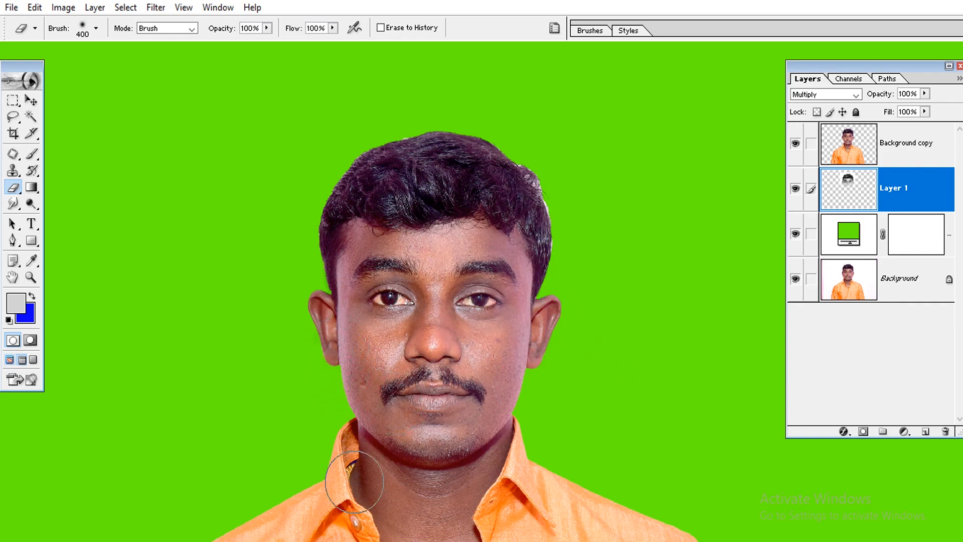
On the Background copy layer, erase the hard hair edge on the image's left side at 50% opacity with a 125-pixel brush
mouse_move(552, 107)
left_mouse_down()
mouse_move(521, 187)
mouse_move(316, 332)
left_mouse_up()
left_click_drag(414, 361, 395, 358)
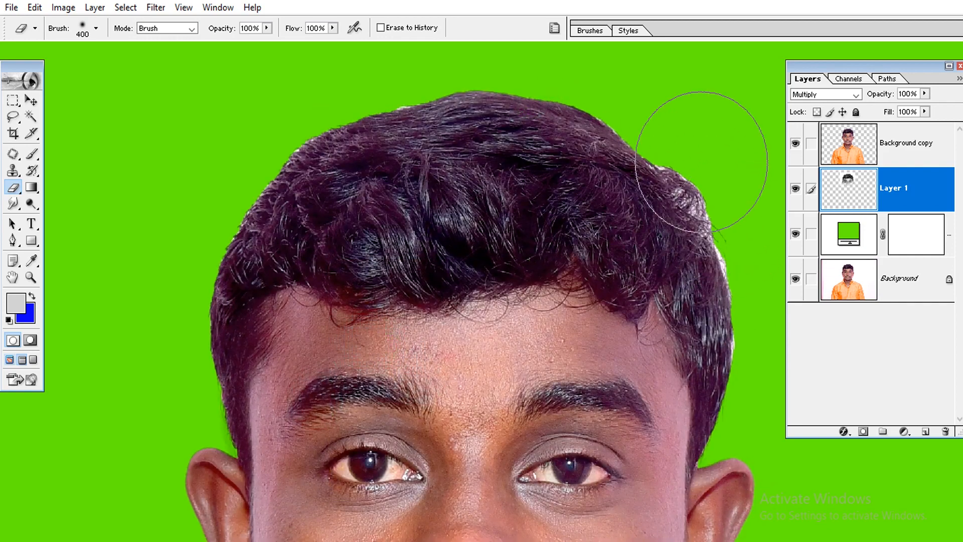
left_click(852, 144)
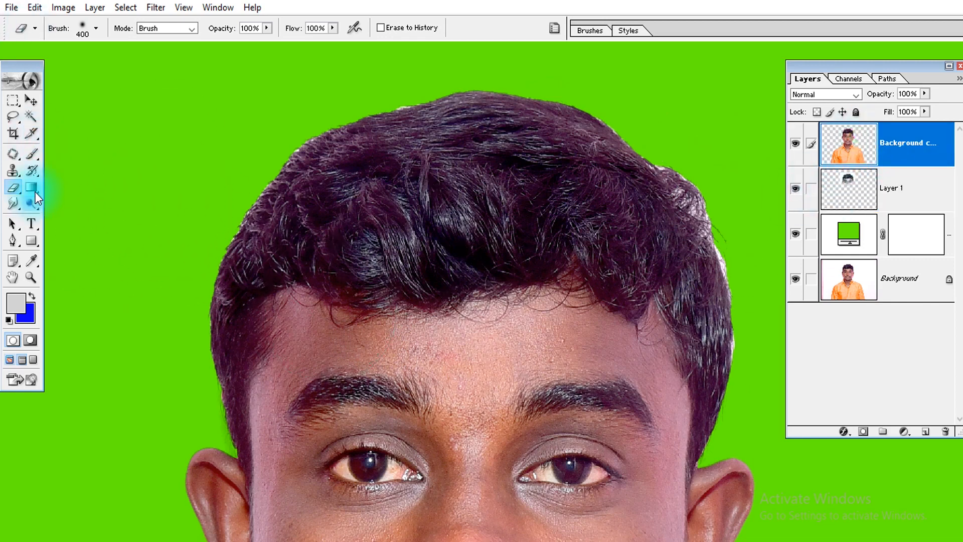
right_click(20, 185)
left_click(80, 191)
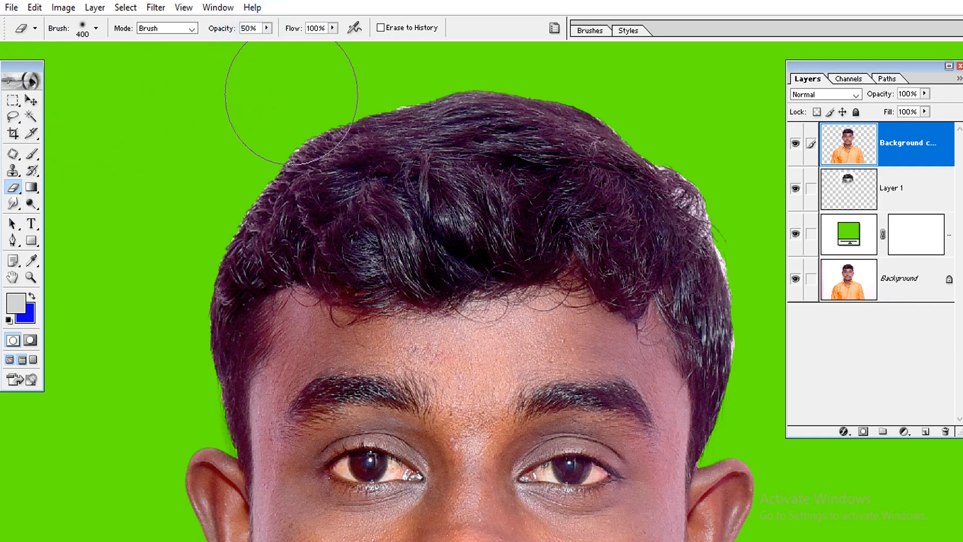
left_click_drag(104, 536, 105, 535)
key("bracketleft")
key("bracketleft")
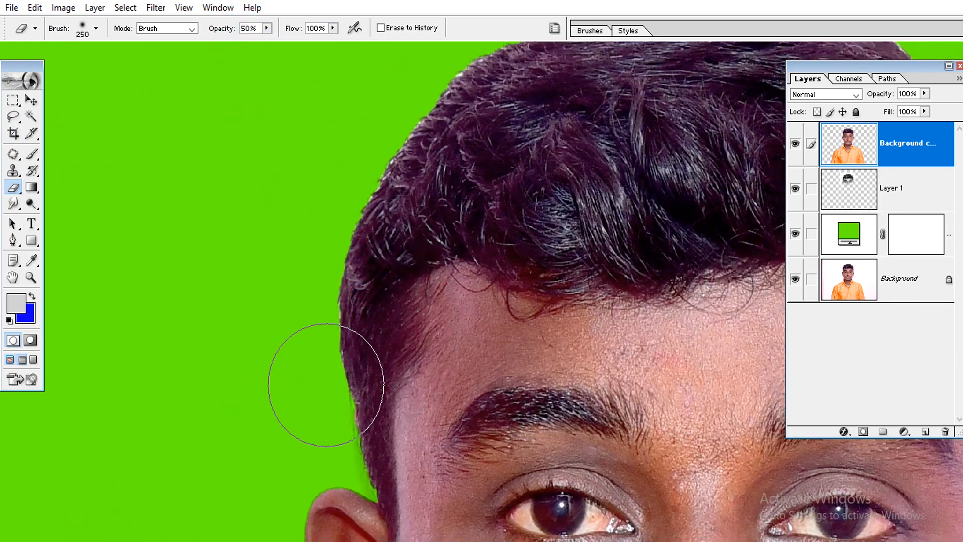
scroll(339, 265, "up", 3)
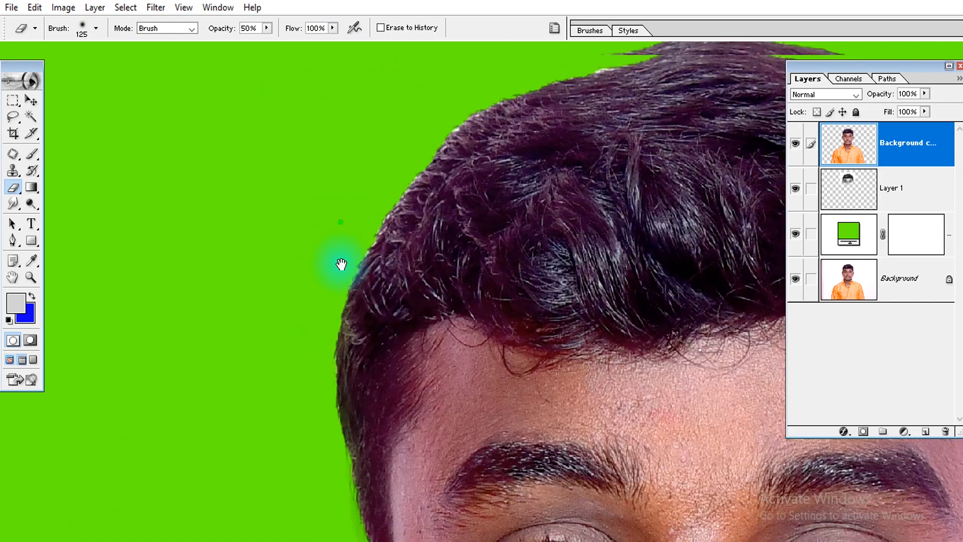
left_click_drag(422, 175, 312, 335)
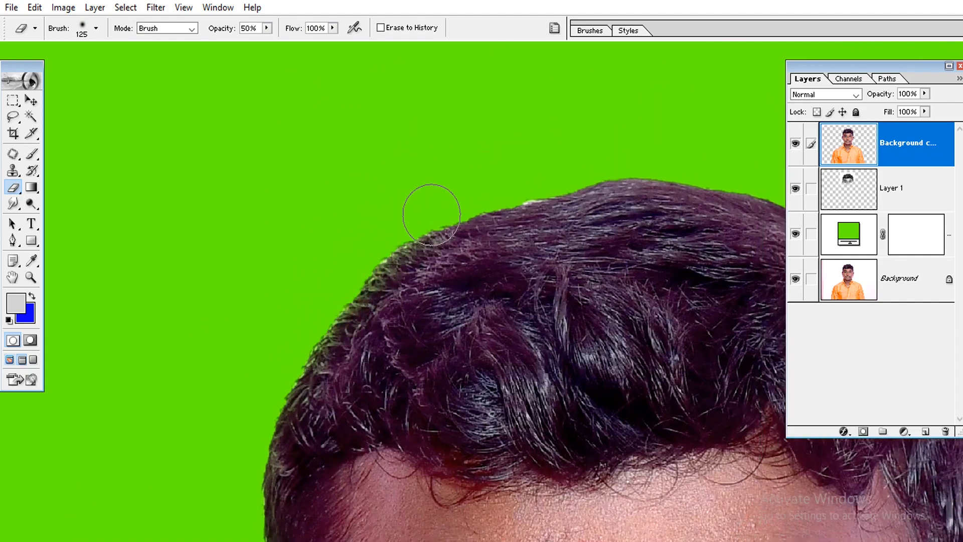
Erase the hard hair edge across the top of the head and down the image's right side to the ear
mouse_move(485, 201)
left_mouse_down()
mouse_move(284, 262)
mouse_move(469, 236)
left_mouse_up()
left_click_drag(489, 249, 404, 228)
mouse_move(392, 226)
left_mouse_down()
mouse_move(545, 266)
mouse_move(497, 256)
mouse_move(539, 289)
left_mouse_up()
mouse_move(551, 301)
left_mouse_down()
mouse_move(497, 249)
mouse_move(568, 336)
left_mouse_up()
left_click_drag(574, 377, 548, 307)
left_click_drag(552, 263, 582, 346)
left_click_drag(586, 373, 564, 268)
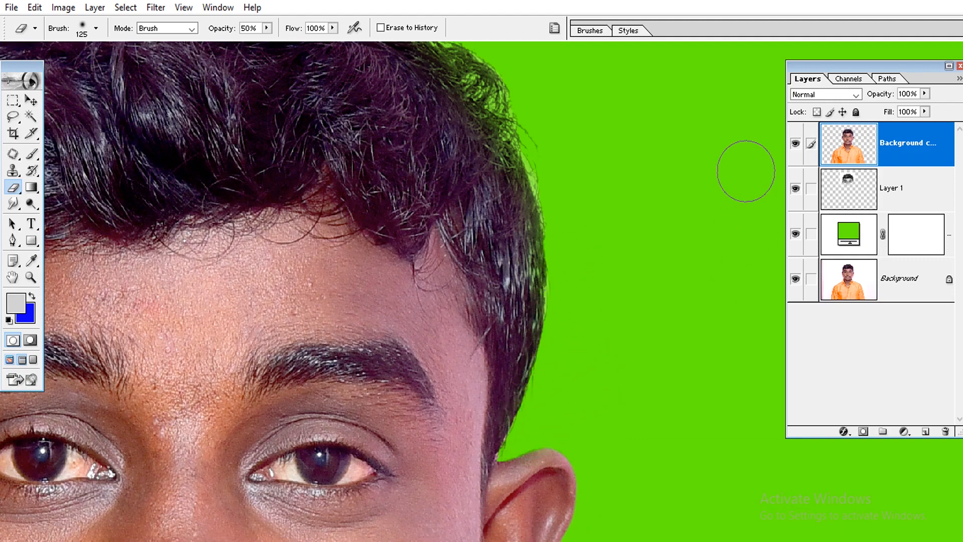
Compare the hair on the image's right side with Layer 1 hidden and shown
left_click(792, 191)
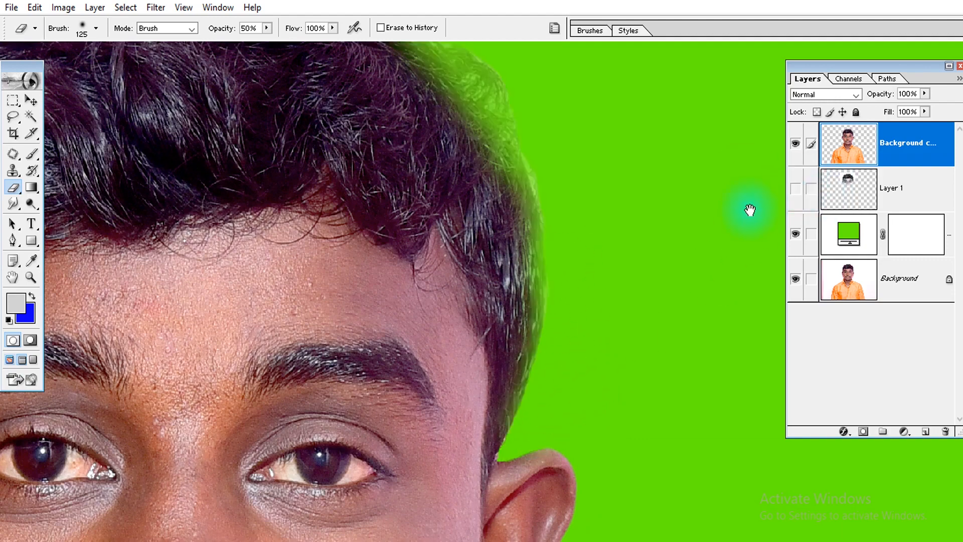
left_click_drag(607, 215, 639, 318)
left_click(795, 188)
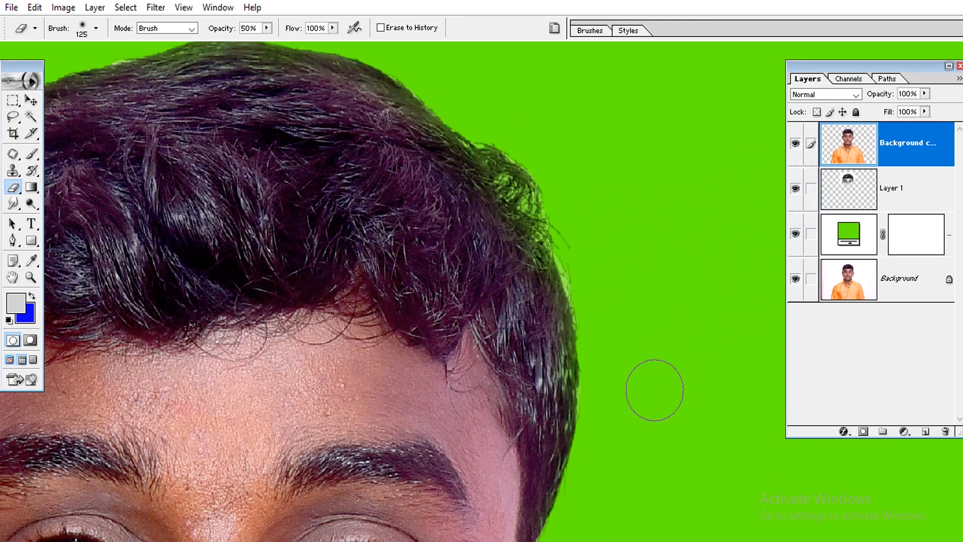
Touch up the remaining light fringe along the hair on the image's right side with the Eraser
left_click_drag(606, 395, 612, 255)
left_click_drag(615, 167, 672, 350)
left_click_drag(509, 133, 576, 183)
key("ctrl+0")
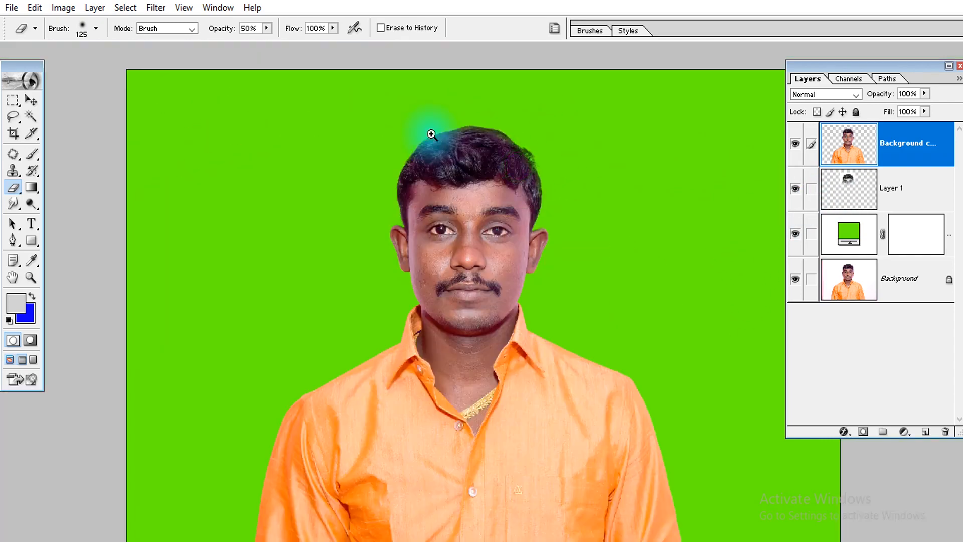
Compare the finished cut-out with the original photo by isolating the Background layer and restoring all layers
left_click_drag(247, 114, 668, 438)
left_click_drag(511, 272, 464, 307)
key("ctrl+minus")
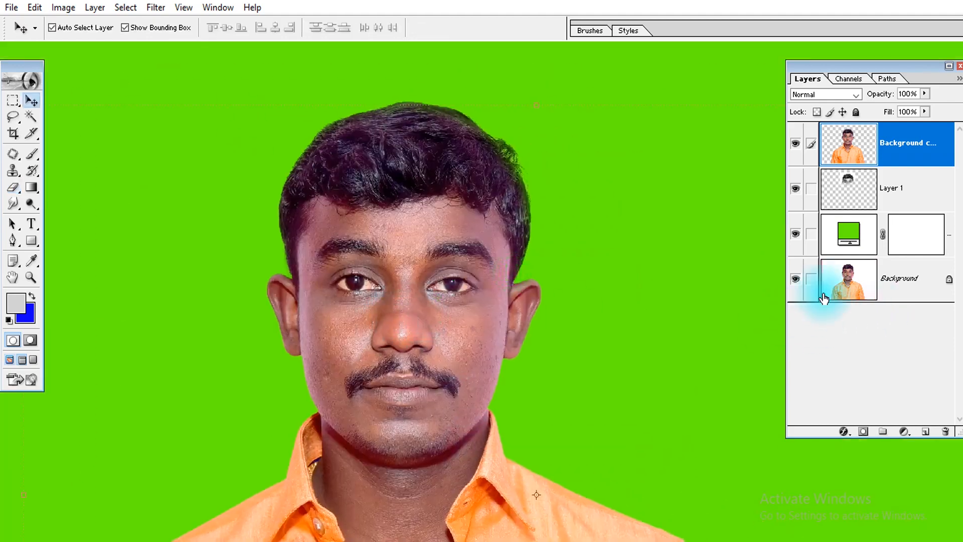
key("ctrl+minus")
left_click(794, 279, "alt")
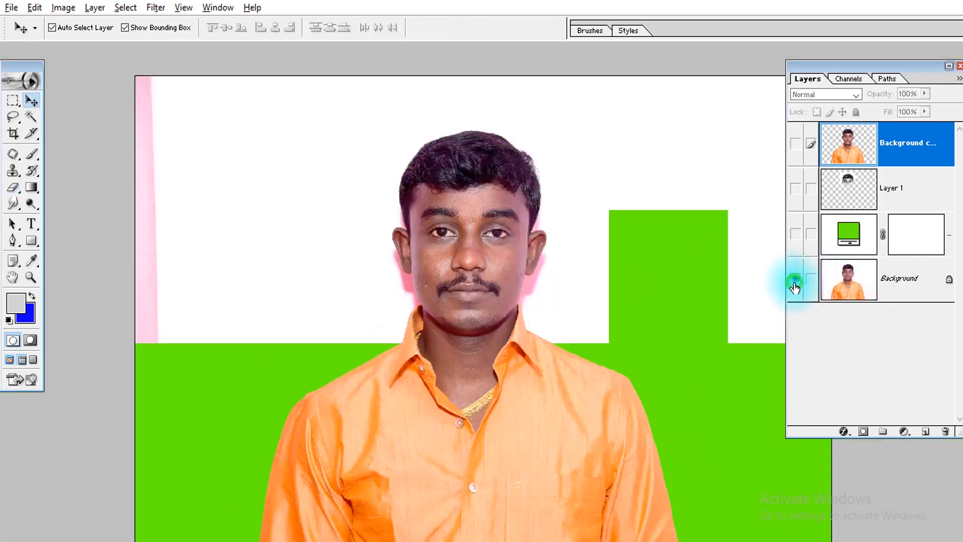
left_click(795, 284, "alt")
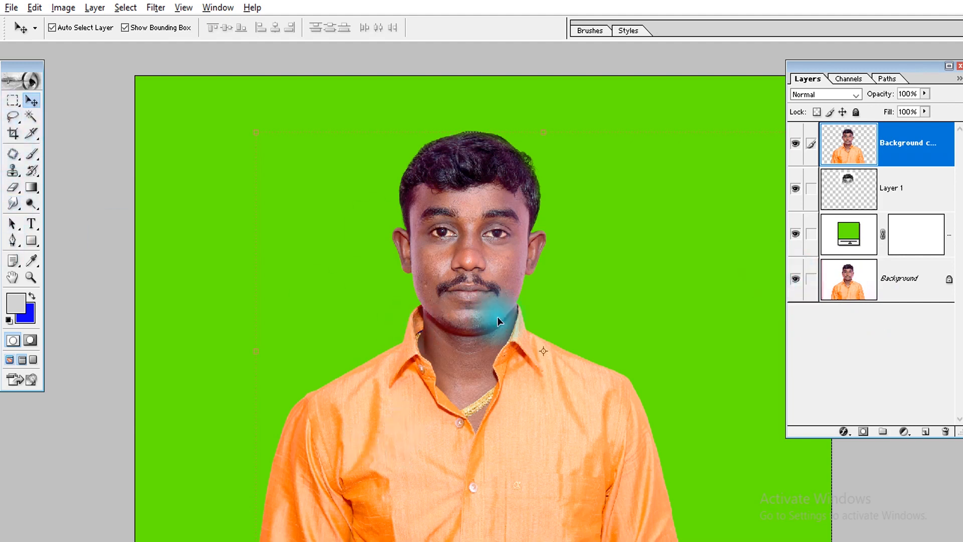
left_click(798, 273, "alt")
left_click(796, 276, "alt")
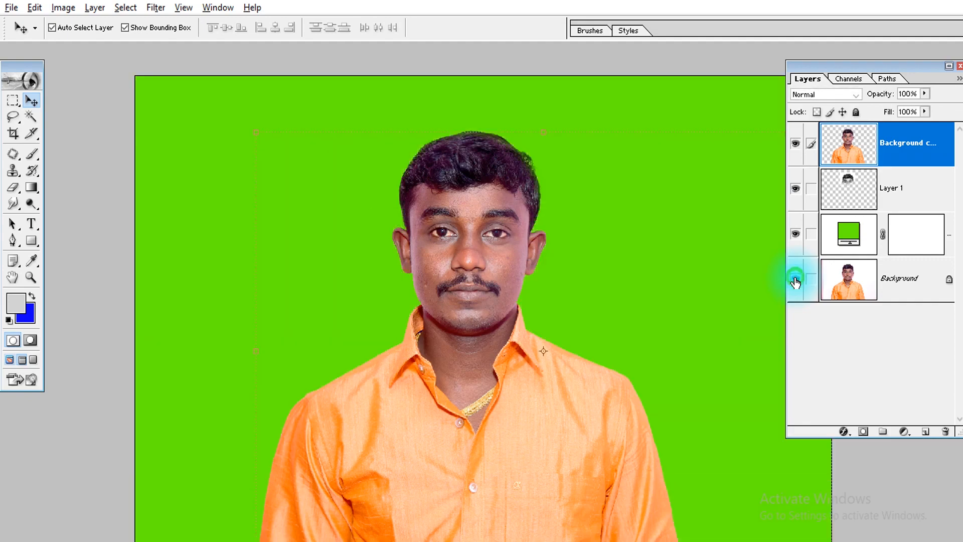
left_click(795, 277)
Close the finished portrait and open the photo of the white-haired man on a blue backdrop in full-screen mode
key("ctrl+w")
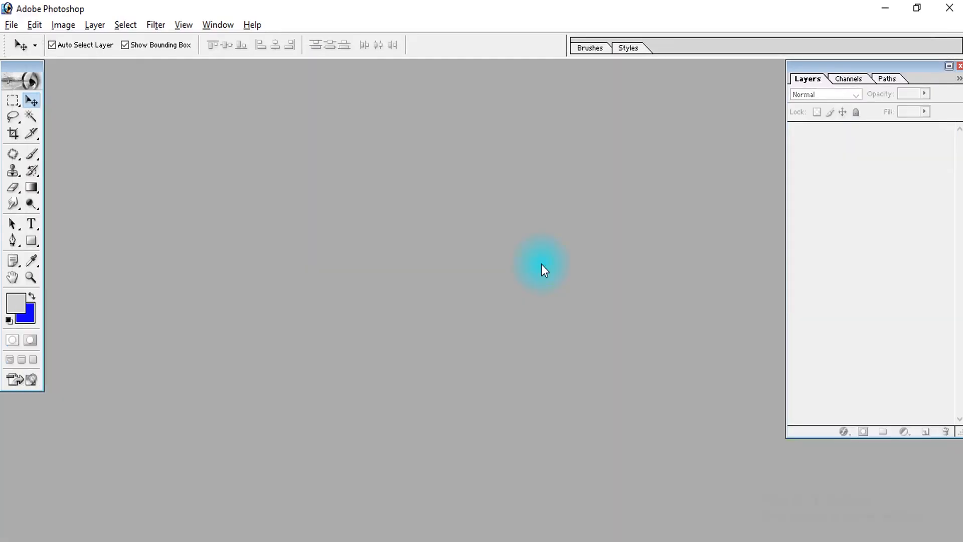
double_click(528, 259)
left_click(634, 119)
double_click(633, 116)
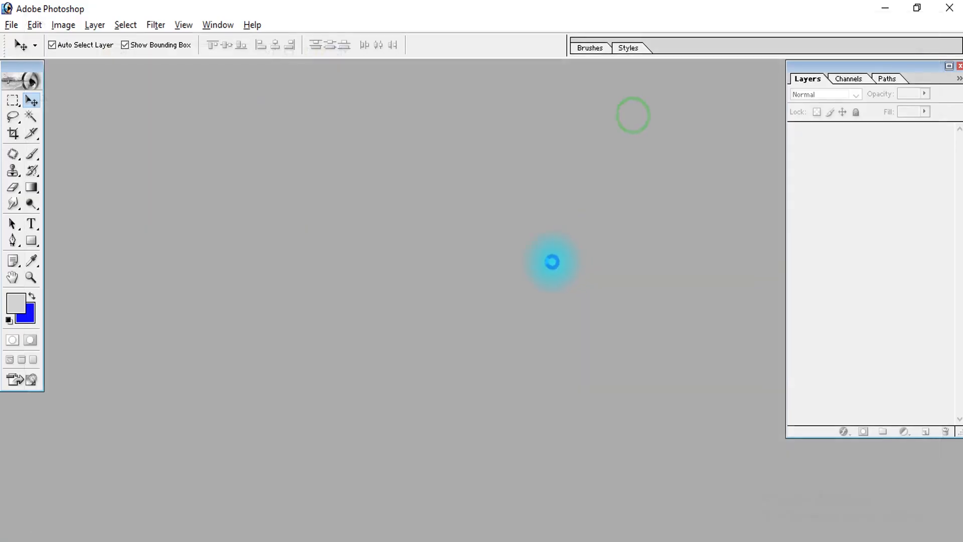
key("f")
key("f")
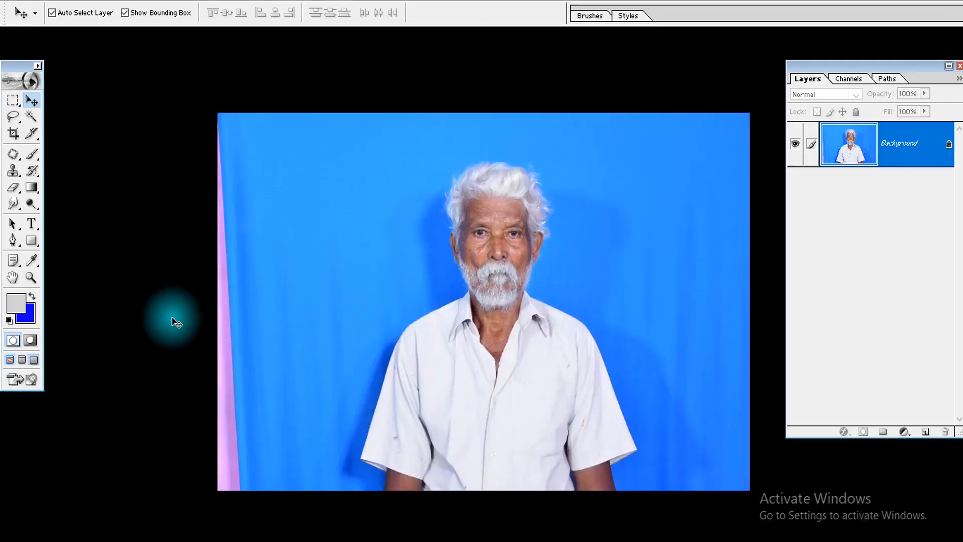
Try to erase the blue backdrop beside the man's shoulder with the Background Eraser, inspect the shirt edge and restore the original photo
left_click(13, 187)
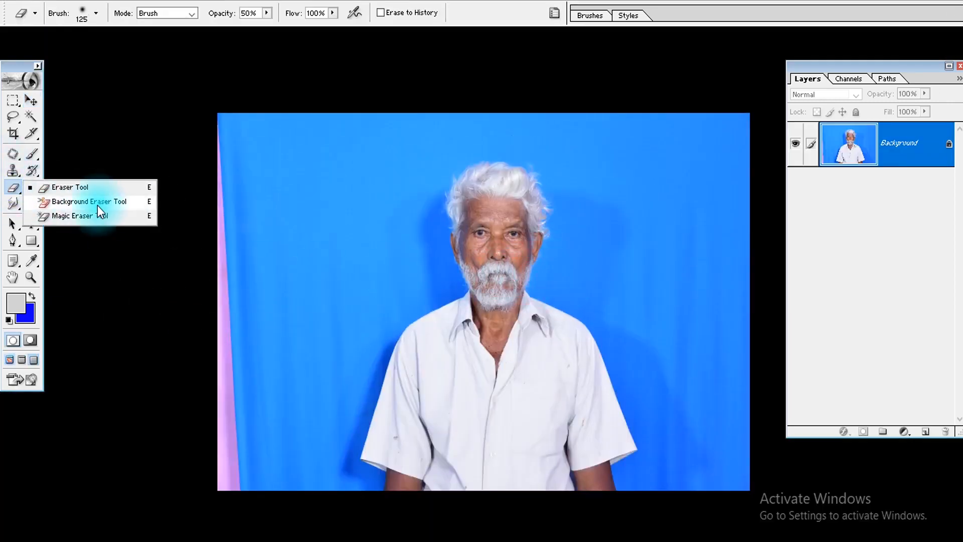
left_click(123, 206)
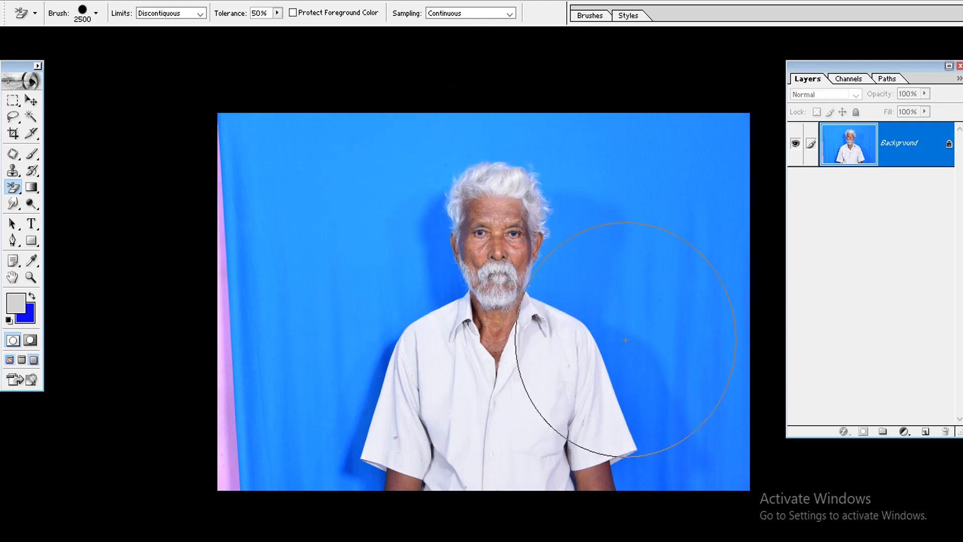
left_click(659, 255)
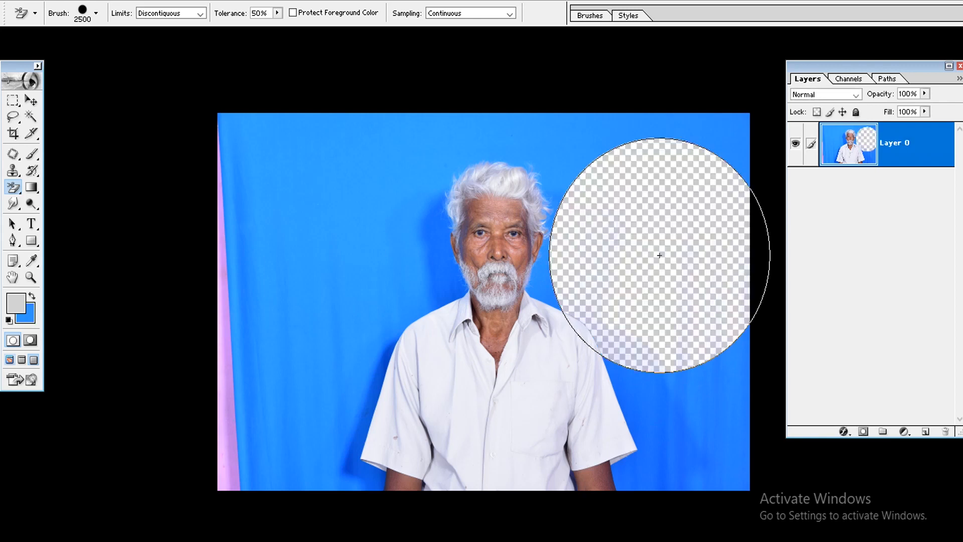
left_click_drag(613, 291, 551, 374)
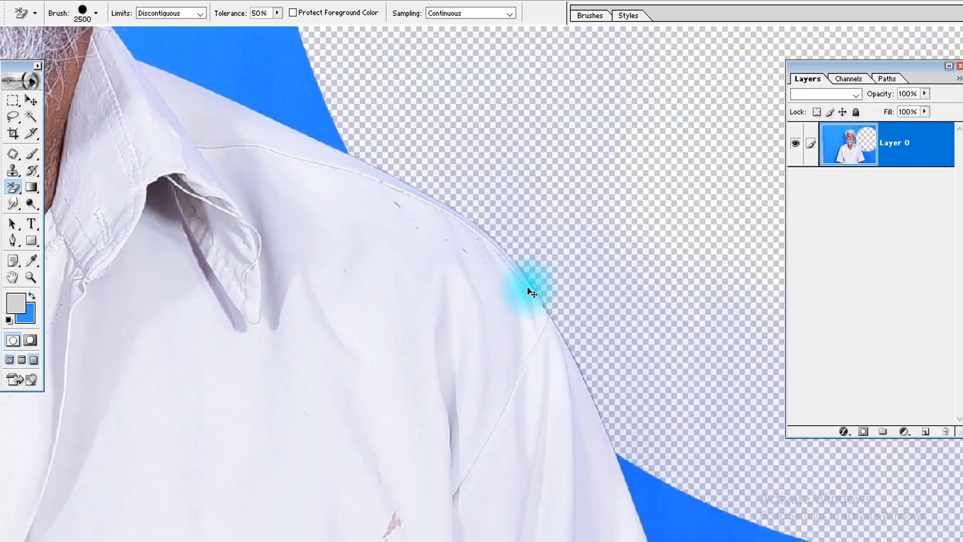
key("ctrl+z")
left_click(556, 272)
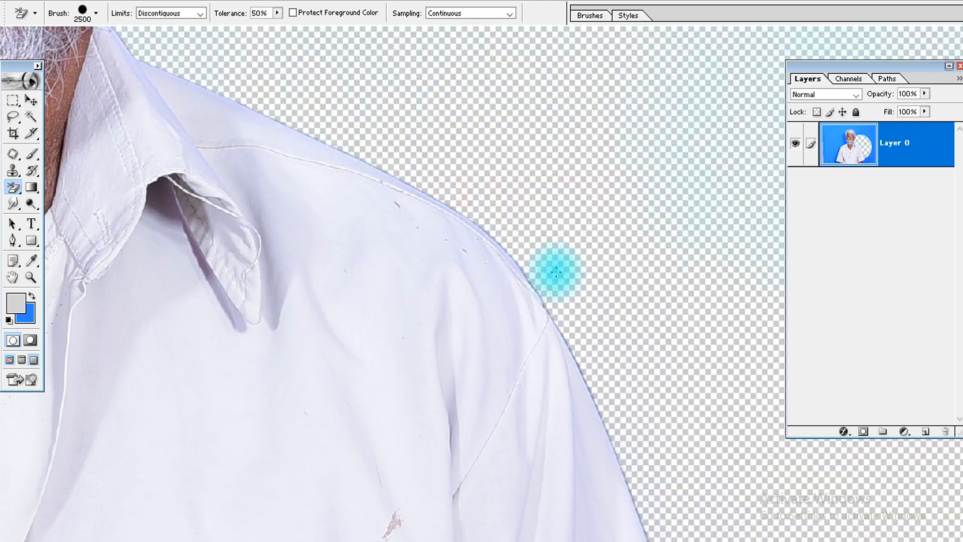
key("ctrl+z")
key("ctrl+0")
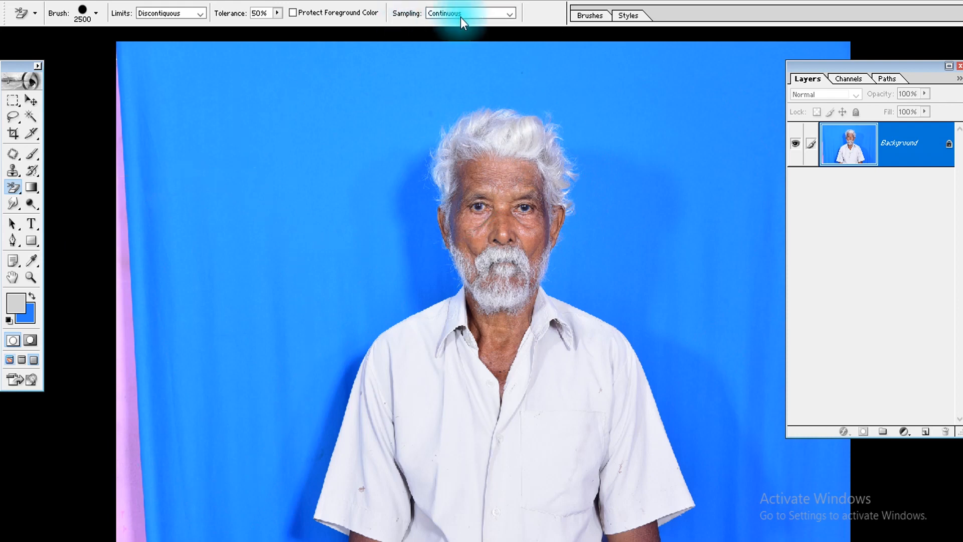
Set the Background Eraser's sampling to Background Swatch and test it on the blue backdrop on both sides of the head, undoing the last erasure
left_click(445, 15)
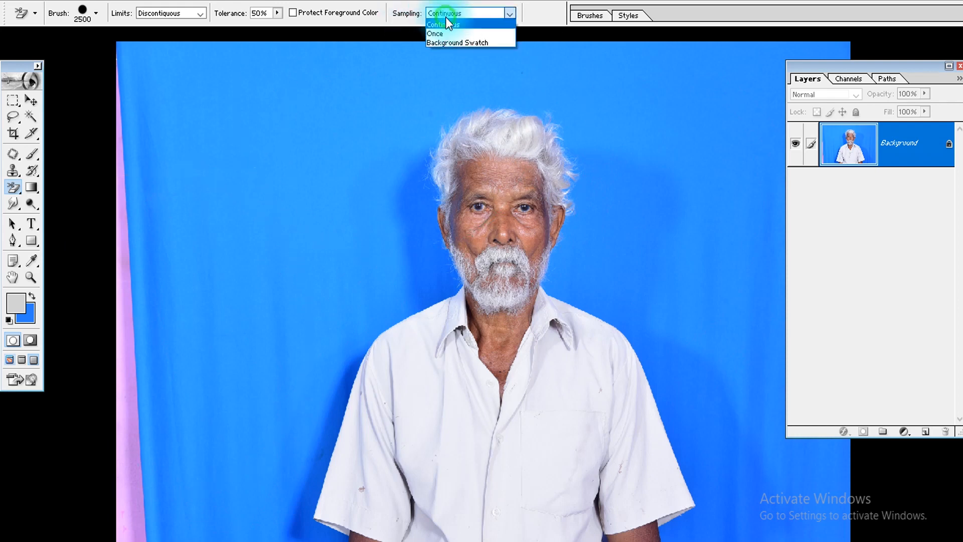
left_click(494, 43)
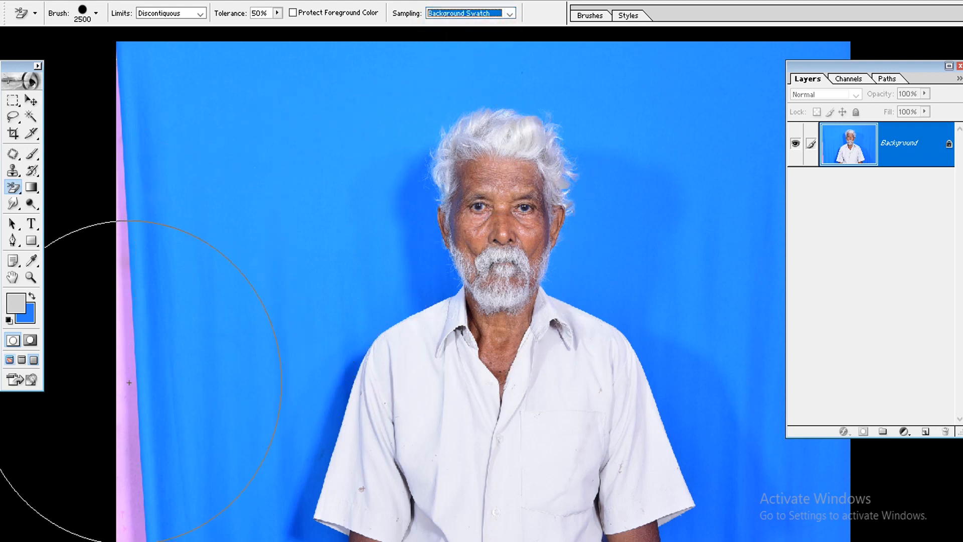
left_click(267, 239)
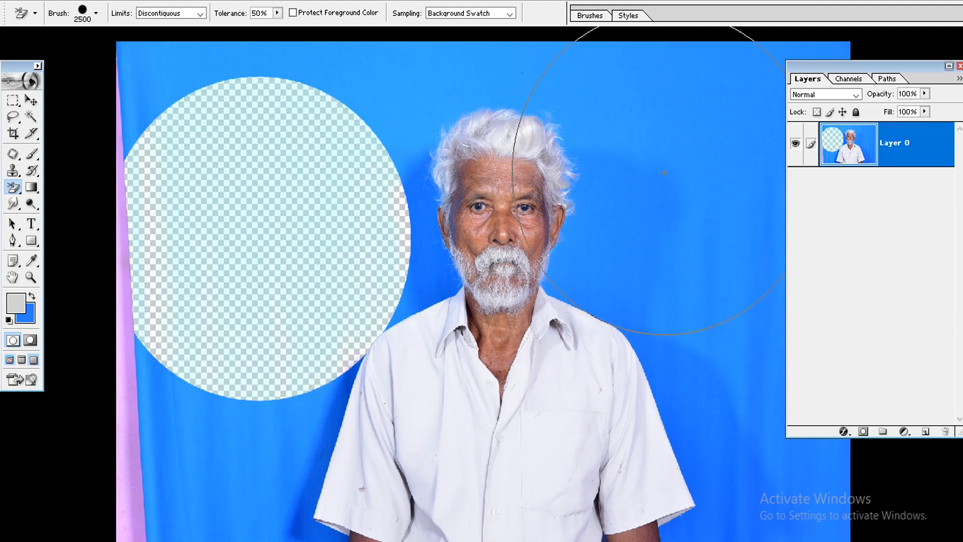
left_click(663, 152)
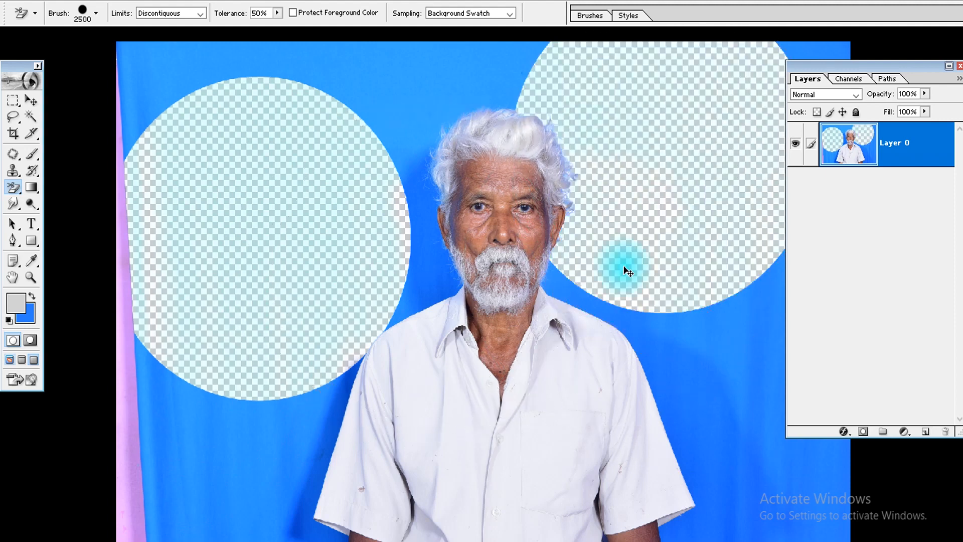
key("ctrl+z")
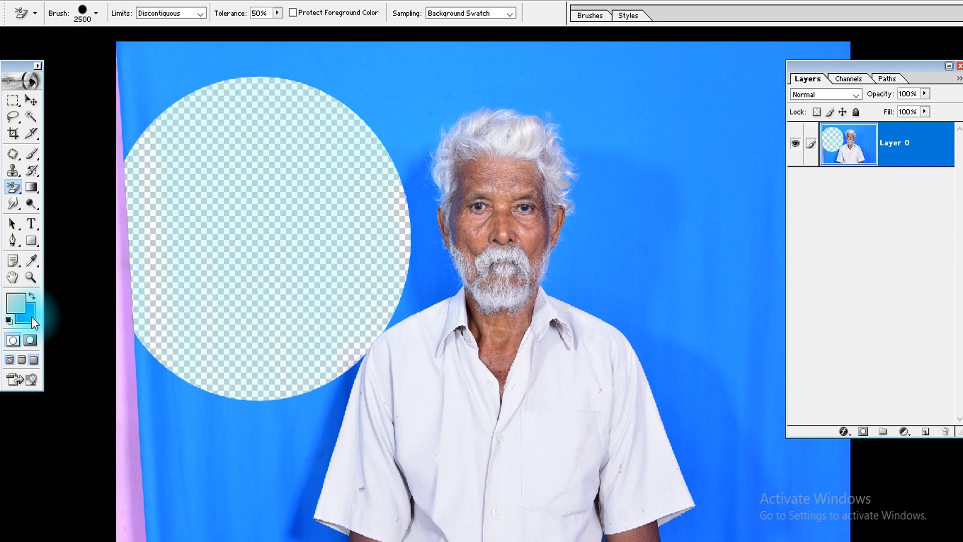
Sample the darker blue beside the neck as the background color and test erasing the backdrop with it, undoing each attempt
left_click(32, 317)
left_click(430, 282)
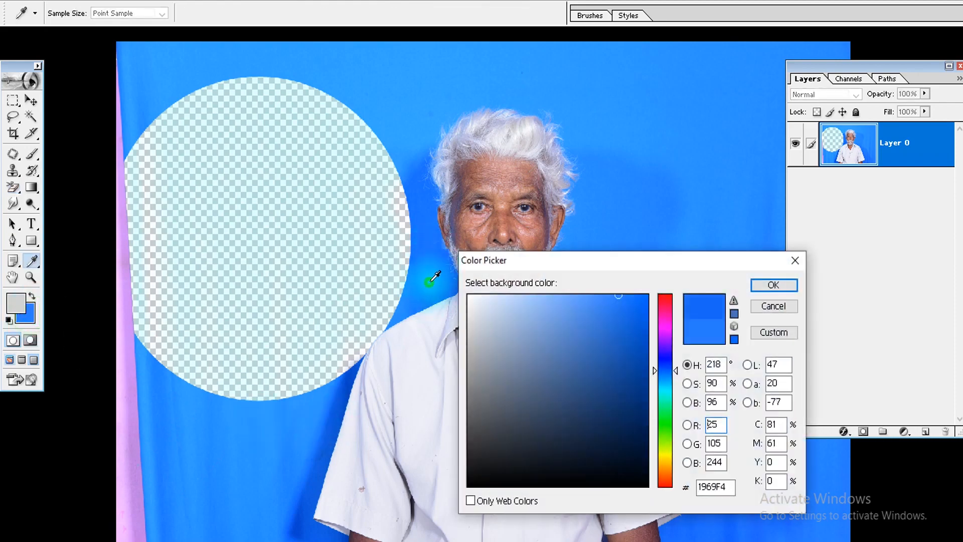
key("Return")
left_click(197, 445)
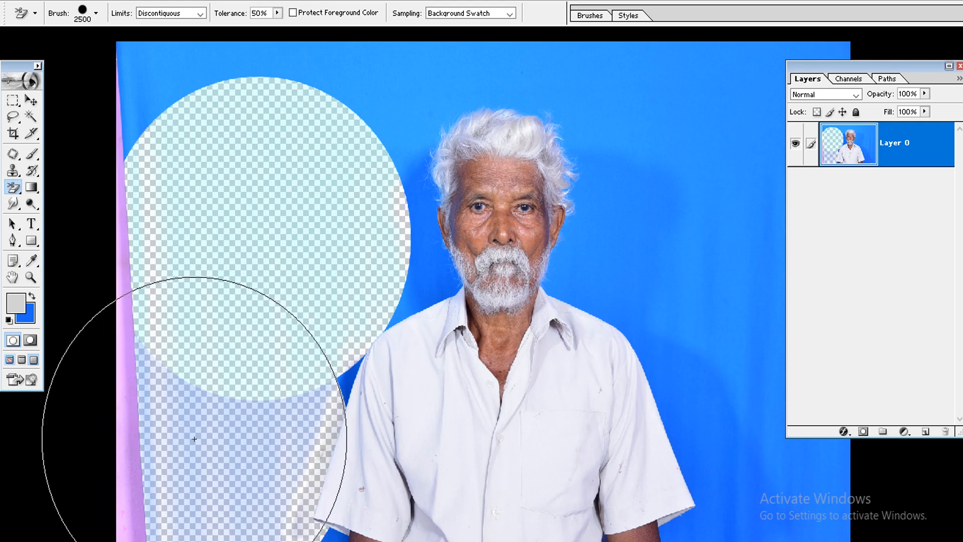
key("ctrl+z")
left_click(424, 275)
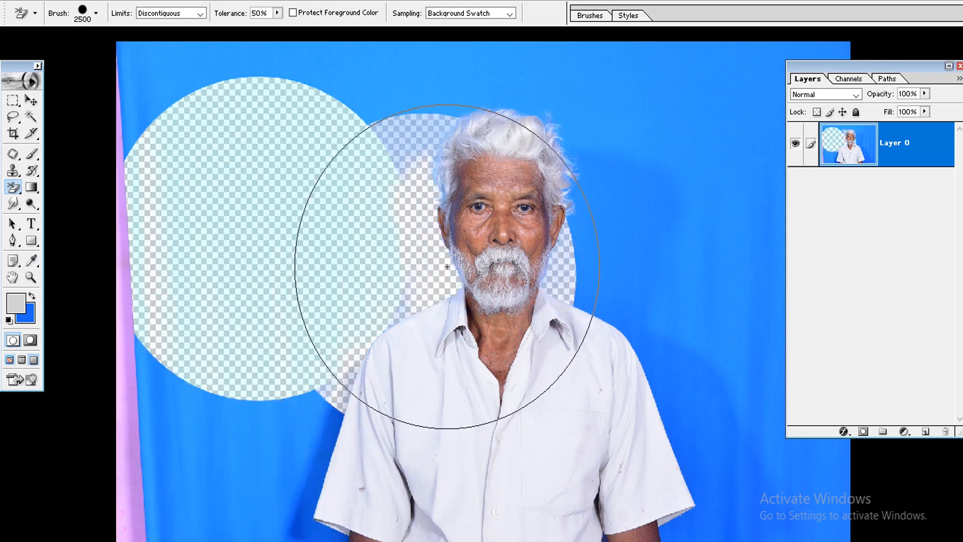
key("ctrl+z")
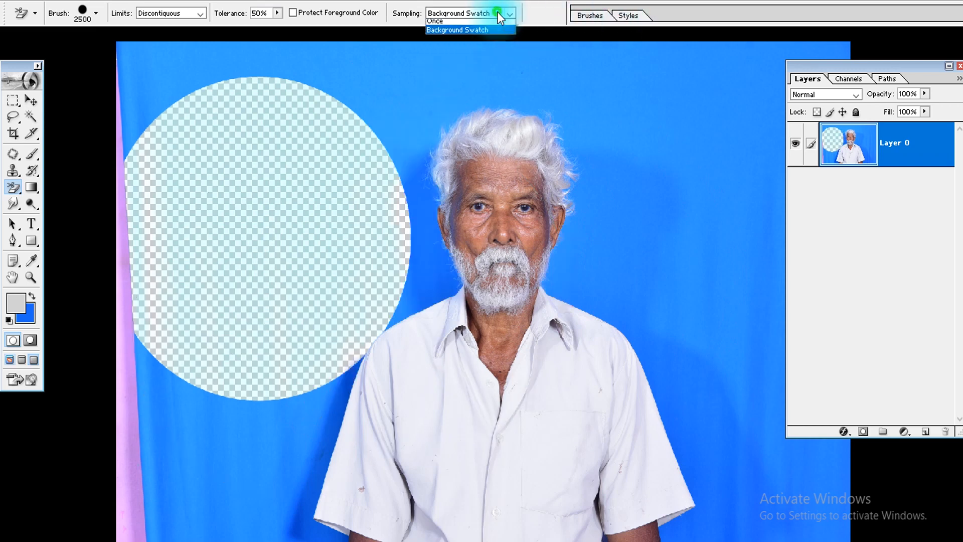
Set sampling back to Continuous and erase the backdrop beside the neck, the sleeve and the hair on the image's left side
left_click(456, 24)
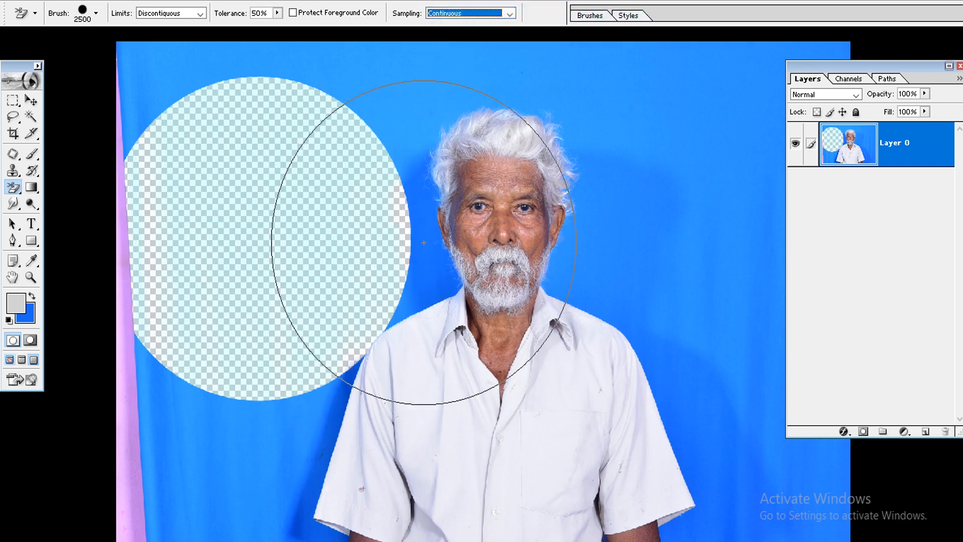
left_click(414, 274)
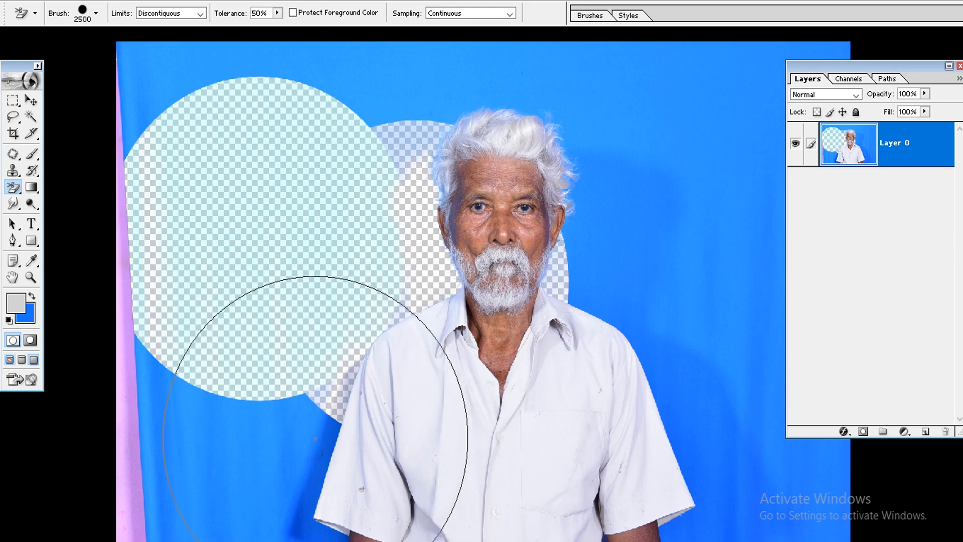
left_click(322, 419)
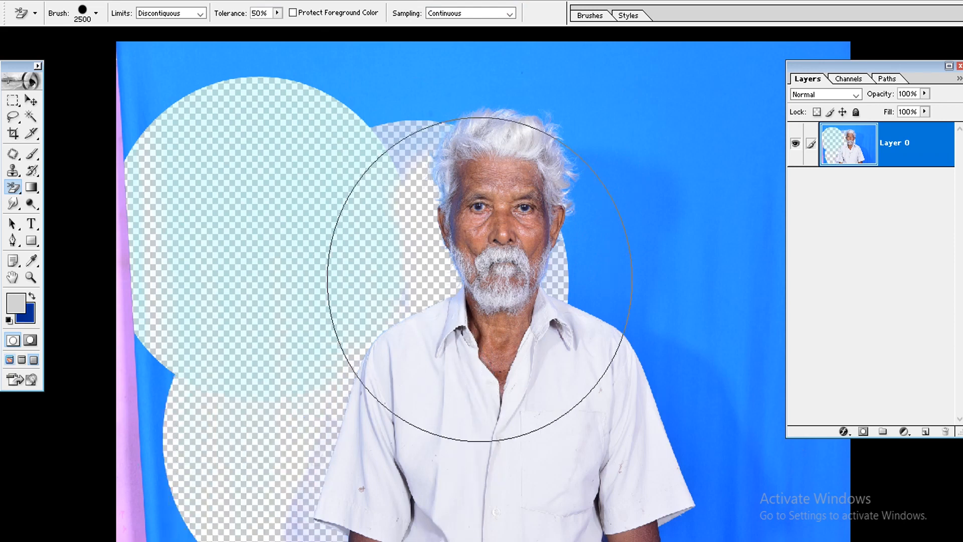
left_click(404, 135)
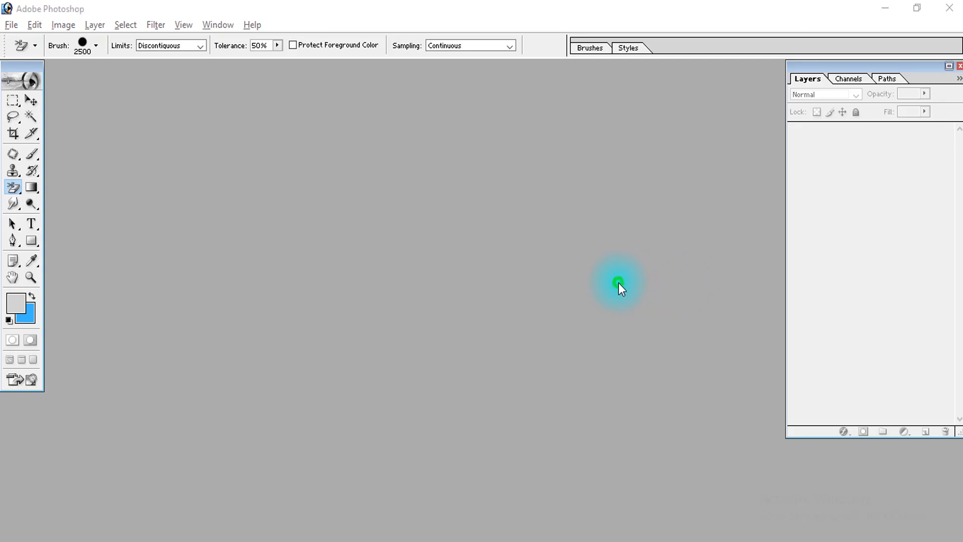
Close the test image without saving and reopen the original portrait in full-screen mode with the menu bar
double_click(619, 283)
double_click(665, 133)
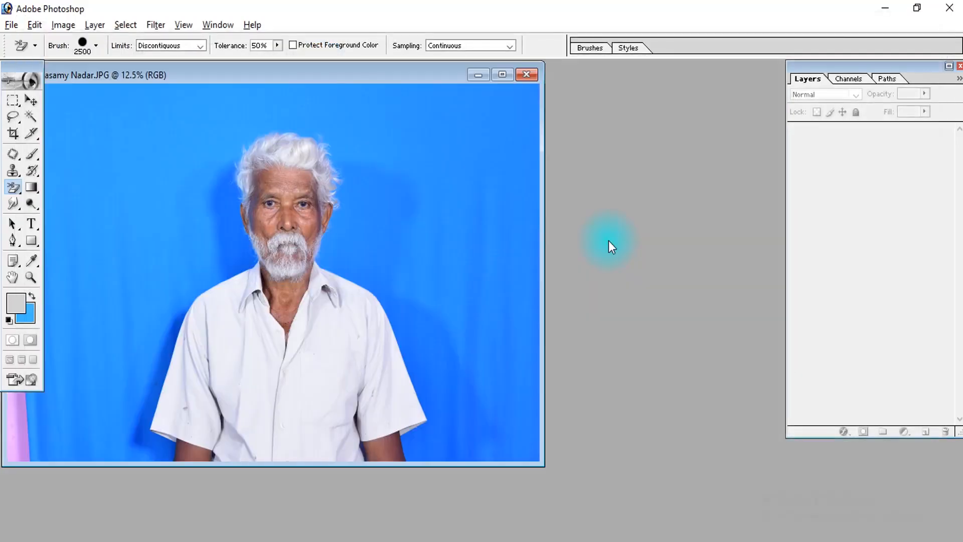
key("f")
Duplicate the Background layer and hide the original Background
double_click(886, 153)
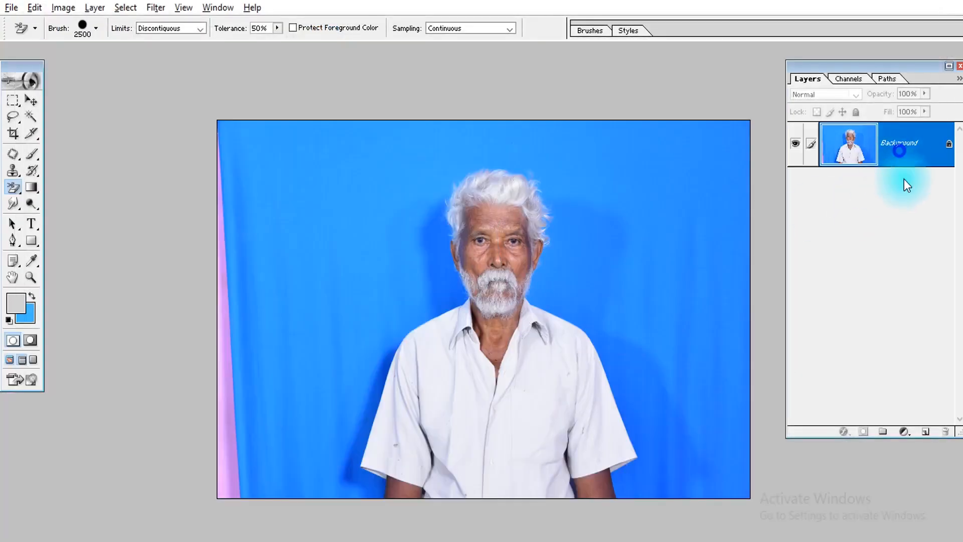
key("Escape")
right_click(898, 153)
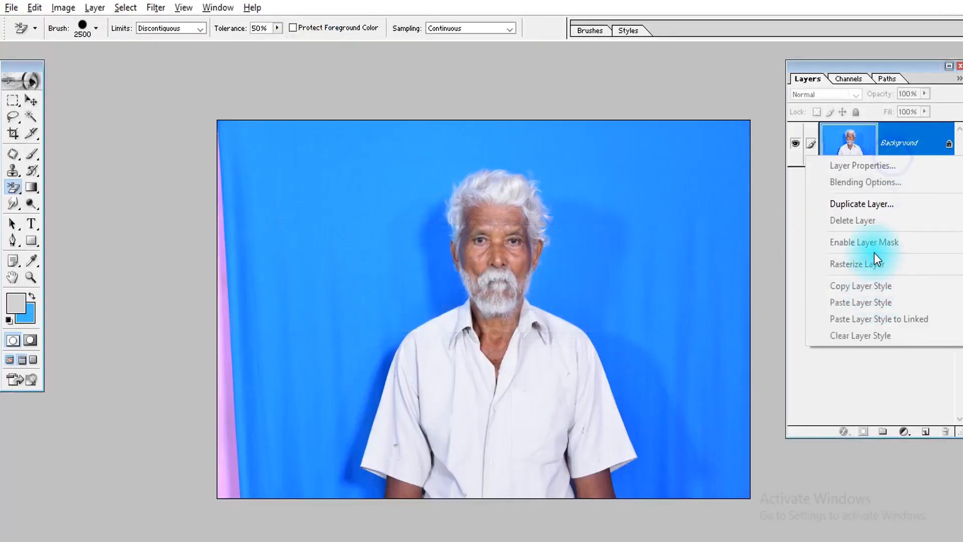
left_click(878, 210)
key("Return")
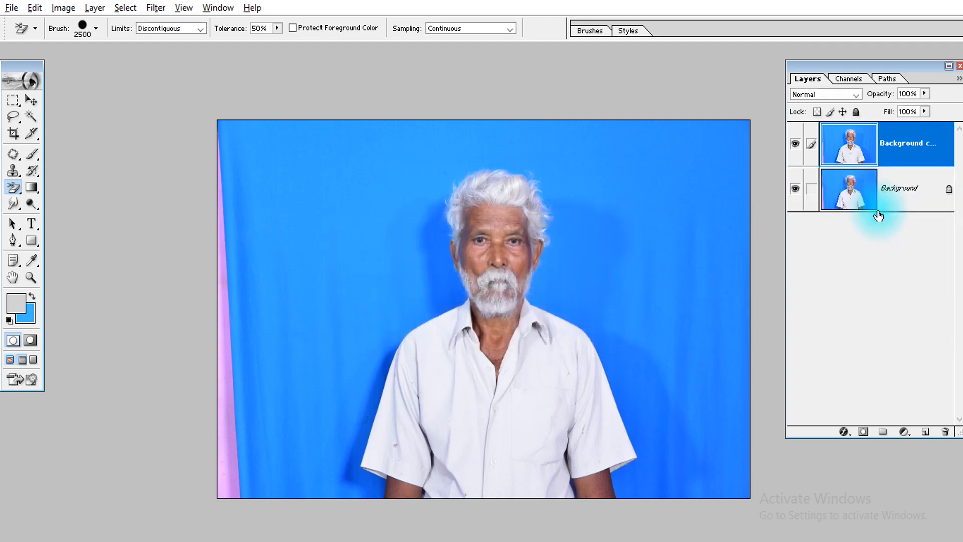
left_click(795, 189)
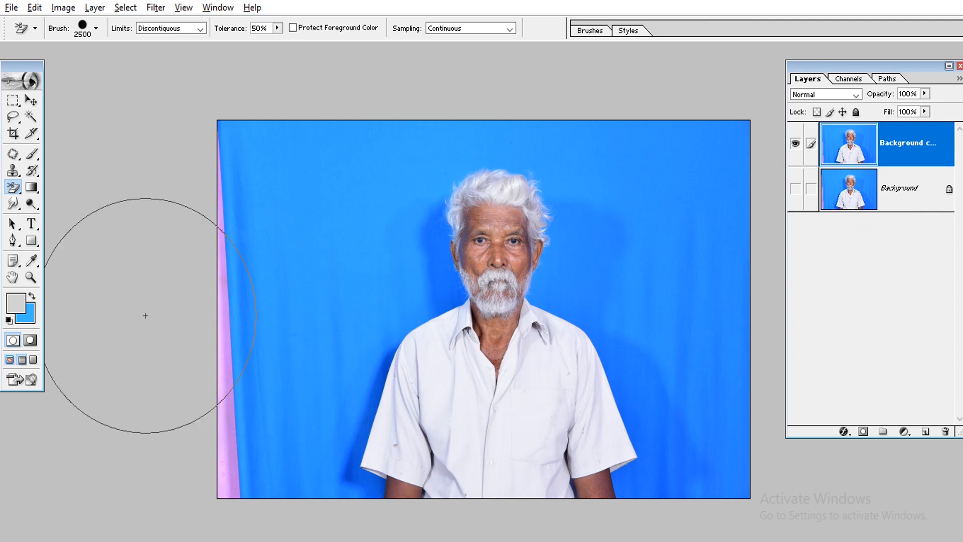
Set the Background Eraser's hardness to 19%, test it on the backdrop beside the man's neck and undo the erasure
left_click(20, 188)
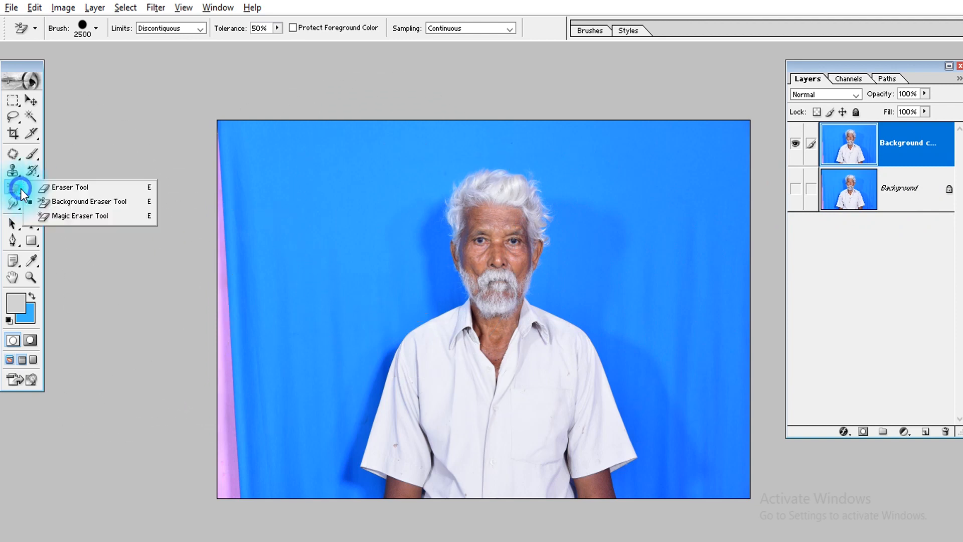
left_click(68, 204)
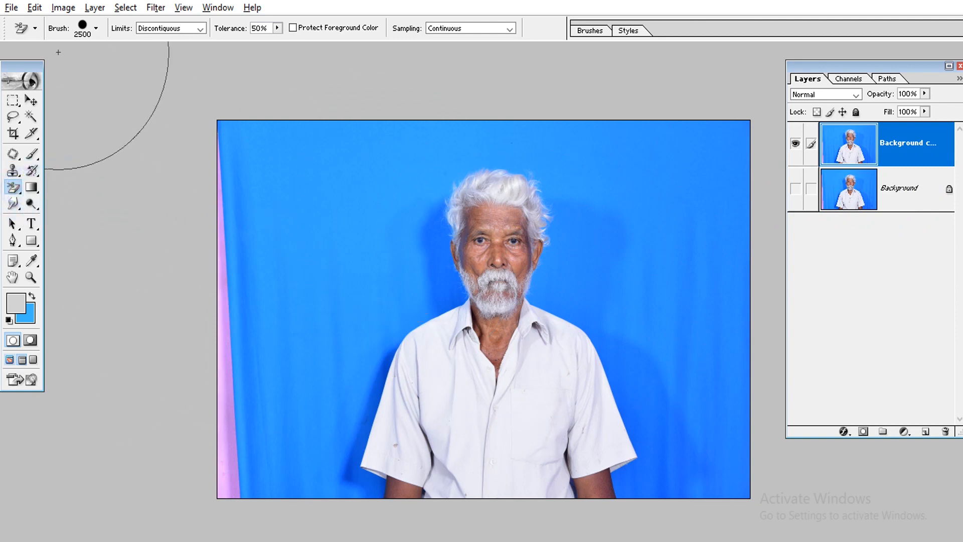
right_click(294, 241)
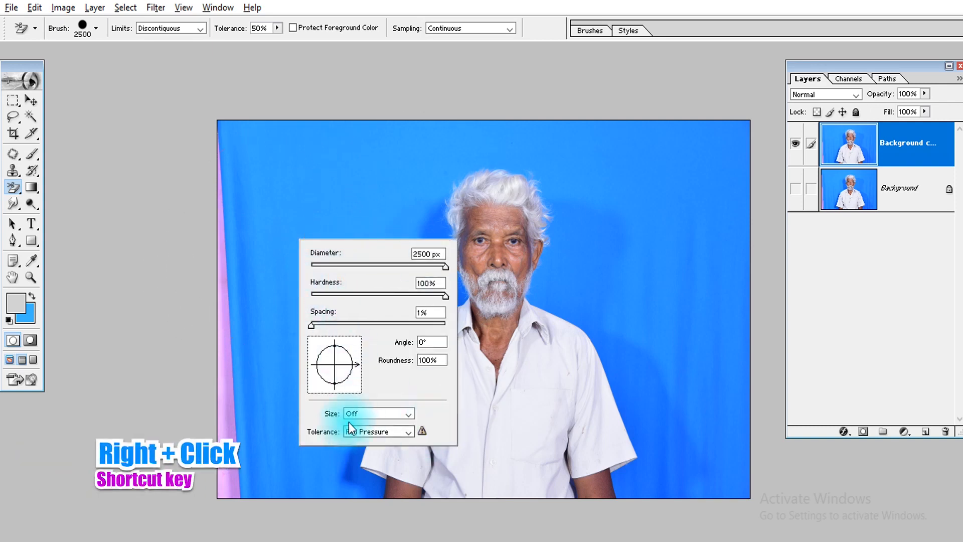
mouse_move(321, 293)
left_mouse_down()
mouse_move(303, 293)
mouse_move(459, 293)
mouse_move(339, 295)
left_mouse_up()
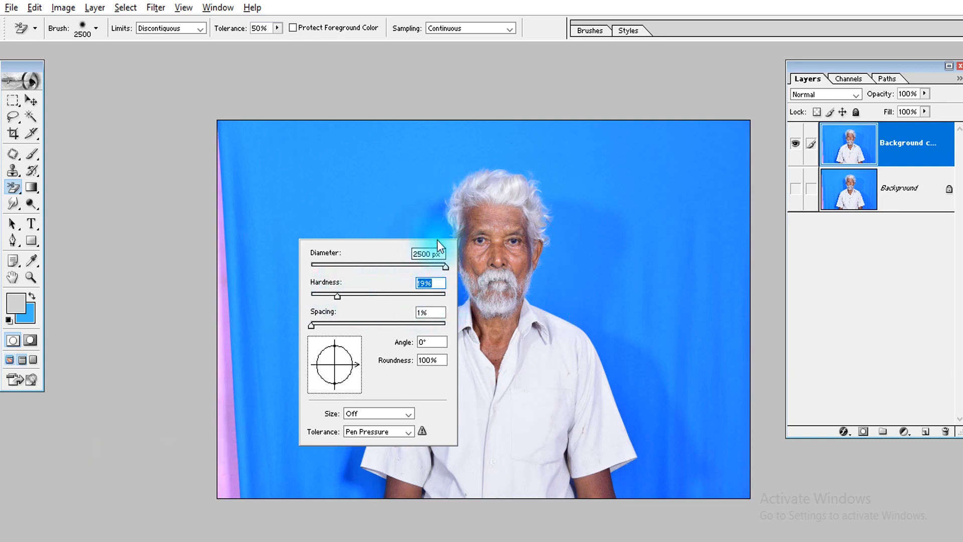
key("Return")
key("Return")
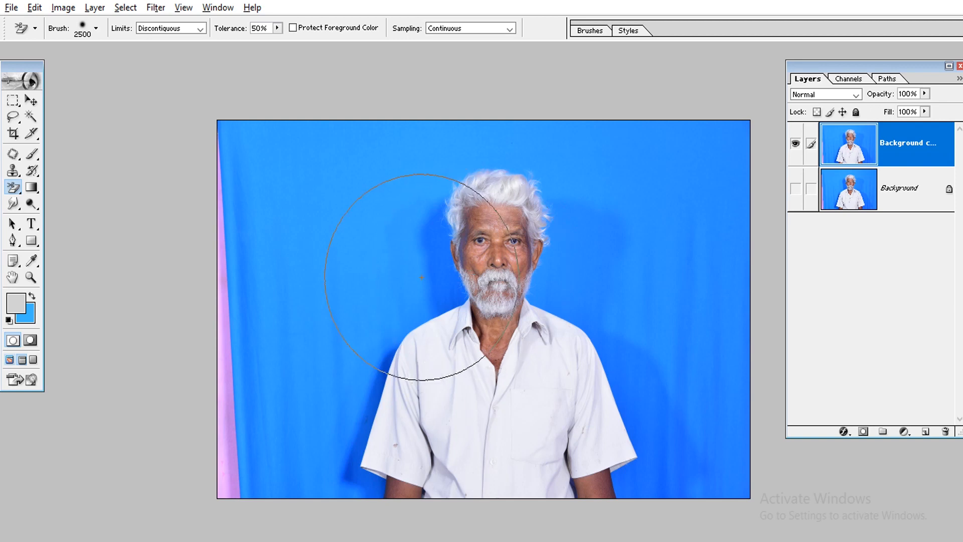
mouse_move(421, 276)
left_mouse_down()
mouse_move(386, 278)
mouse_move(373, 229)
mouse_move(507, 278)
mouse_move(403, 232)
mouse_move(394, 277)
mouse_move(430, 284)
left_mouse_up()
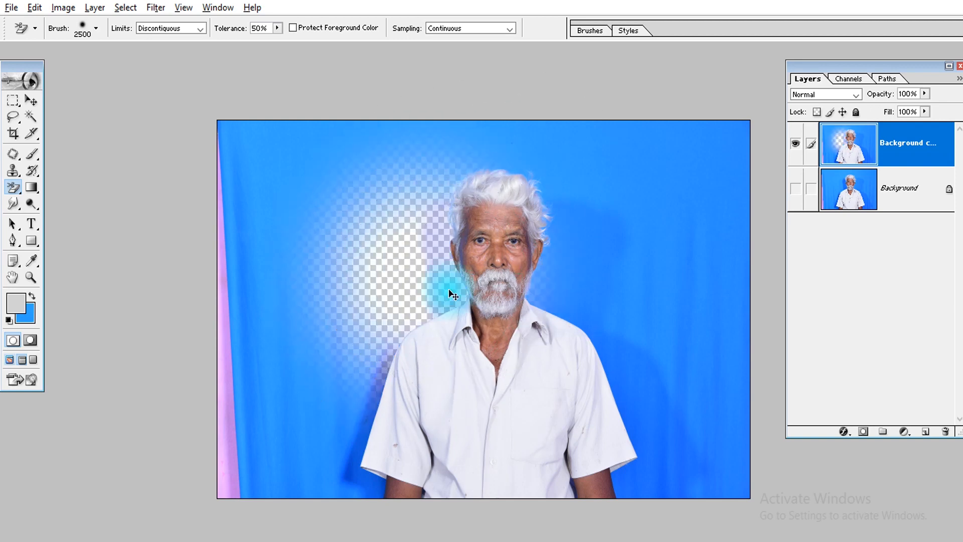
key("ctrl+z")
Set the brush hardness to 100%, test the Background Eraser beside the neck and undo the erasure
right_click(253, 180)
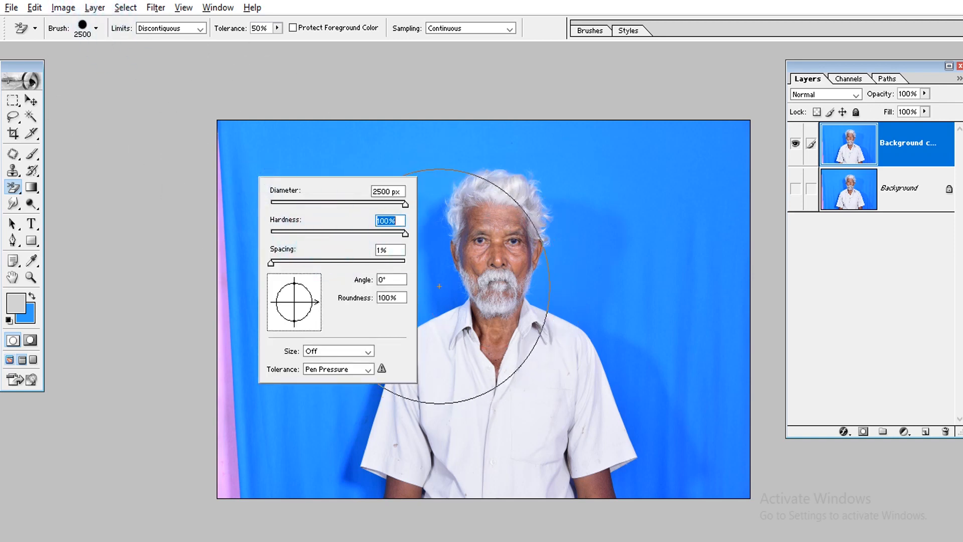
key("Return")
left_click(440, 279)
key("ctrl+z")
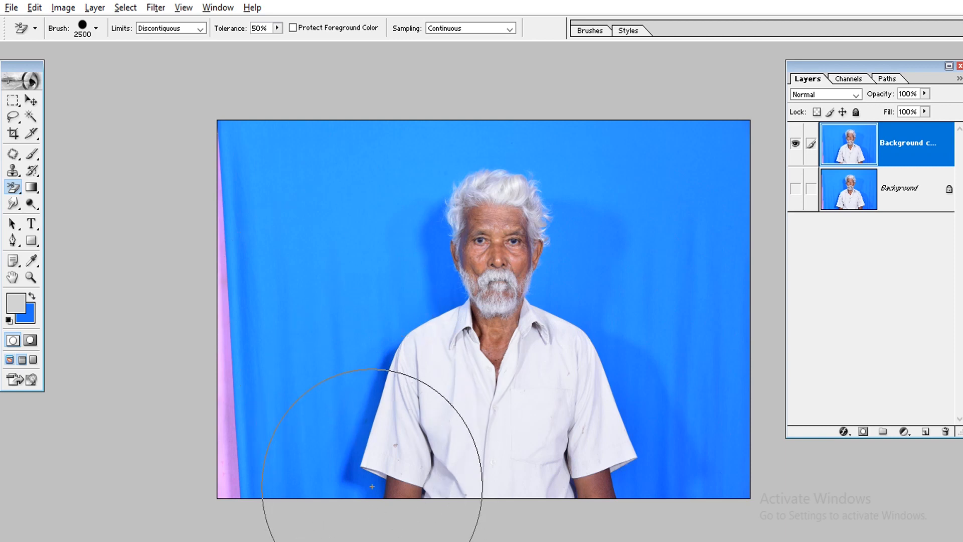
Inspect the sleeve edge up close, fit the photo back on screen and switch to full-screen mode with a black surround
mouse_move(290, 364)
left_mouse_down()
mouse_move(462, 537)
mouse_move(373, 412)
left_mouse_up()
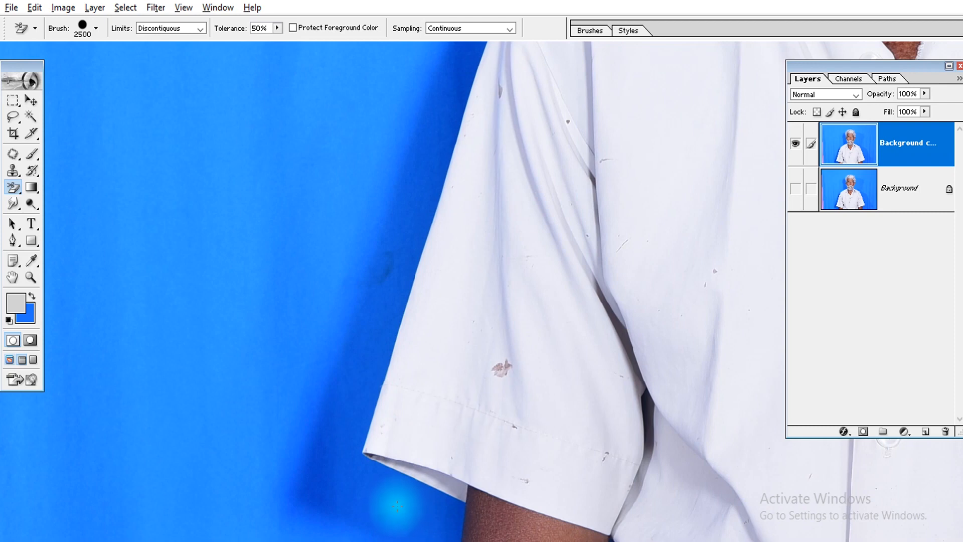
key("ctrl+0")
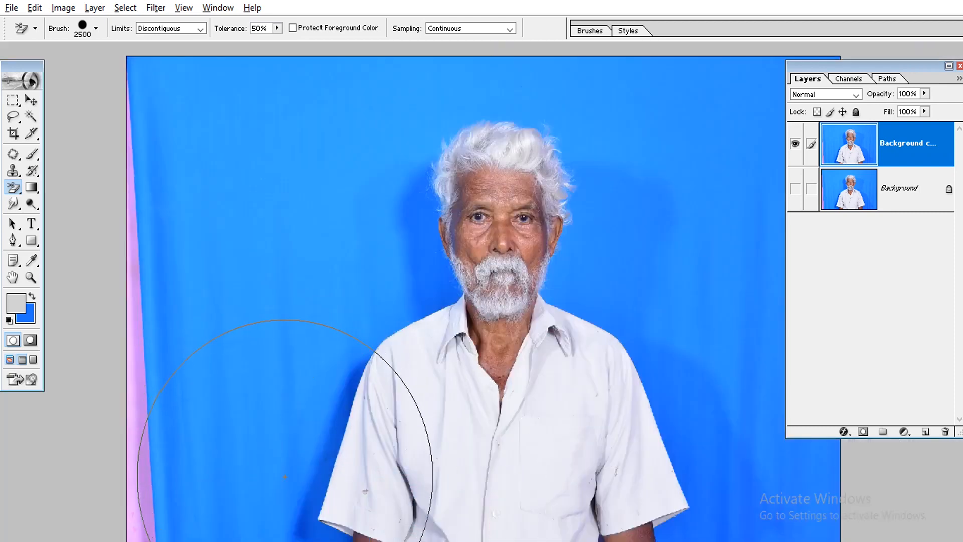
key("f")
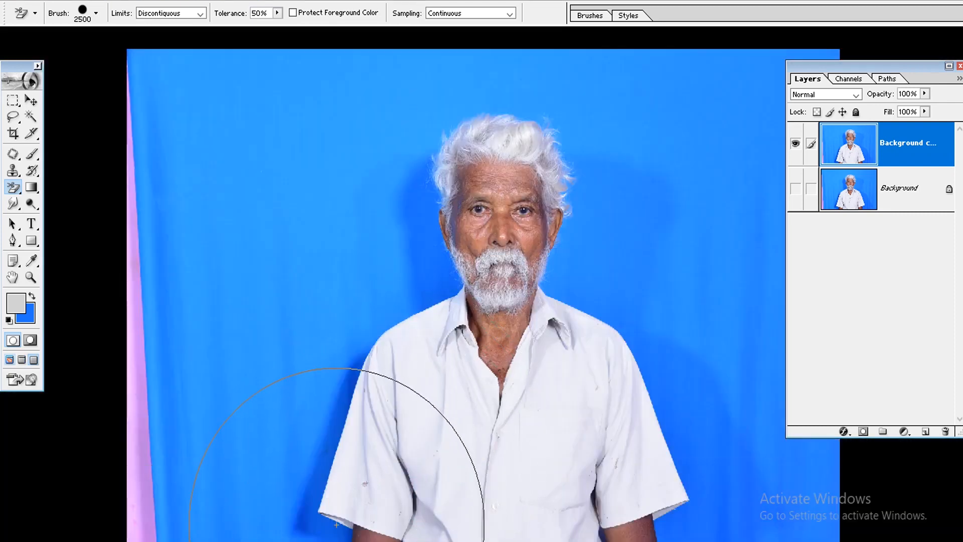
Reset the foreground and background colours to their defaults and switch to the full-screen mode that keeps the menu bar
key("d")
key("f")
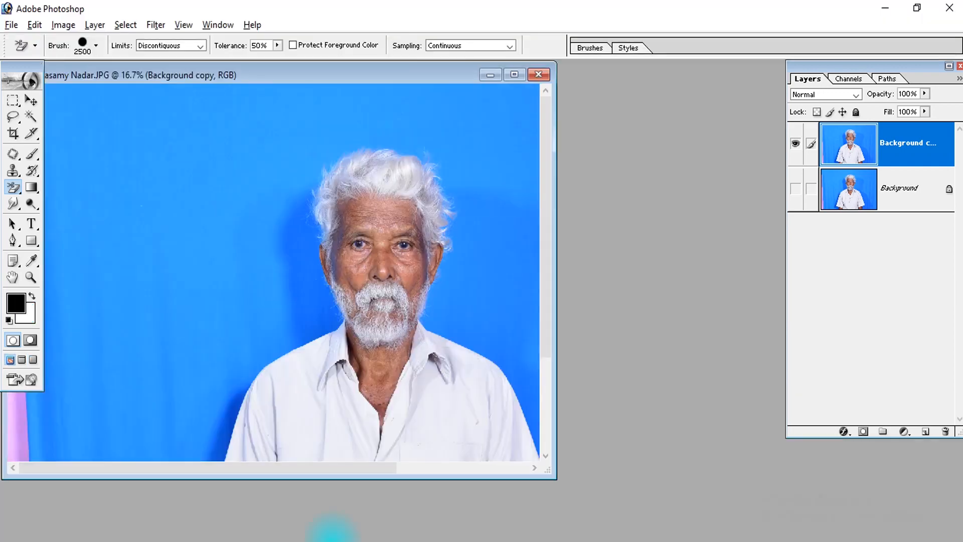
key("f")
key("f")
key("f")
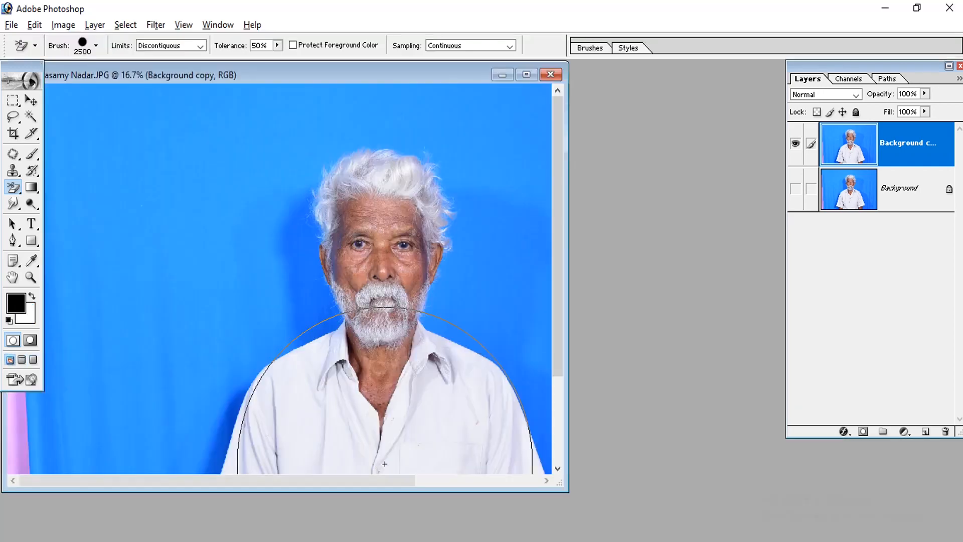
key("f")
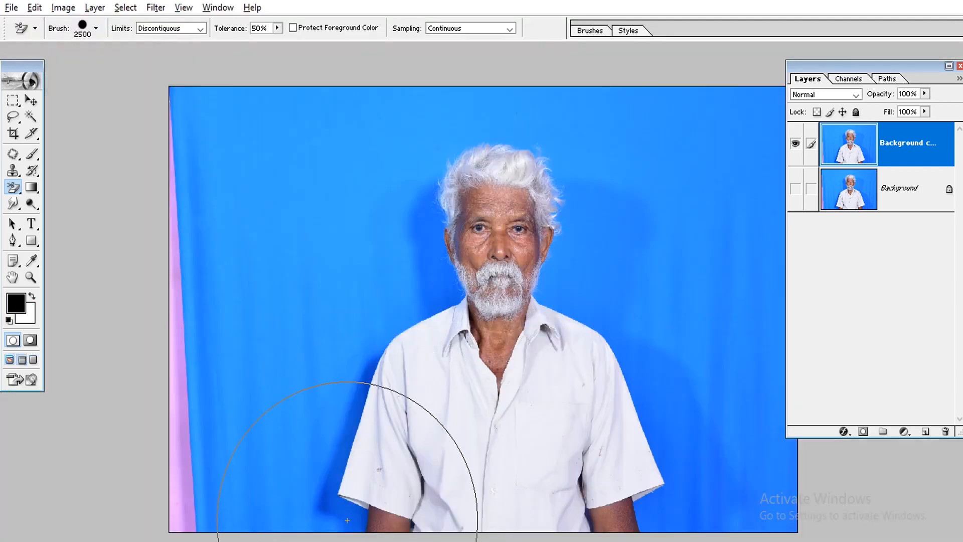
Erase the blue backdrop along the sleeve and shoulder on the photo's left side and around the hair with the 2500 px Background Eraser
left_click(347, 520)
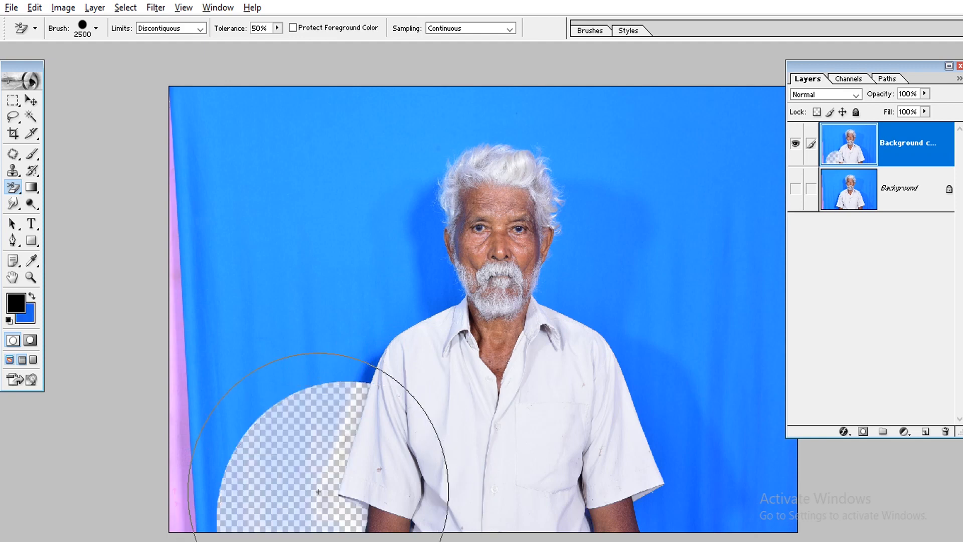
left_click(369, 372)
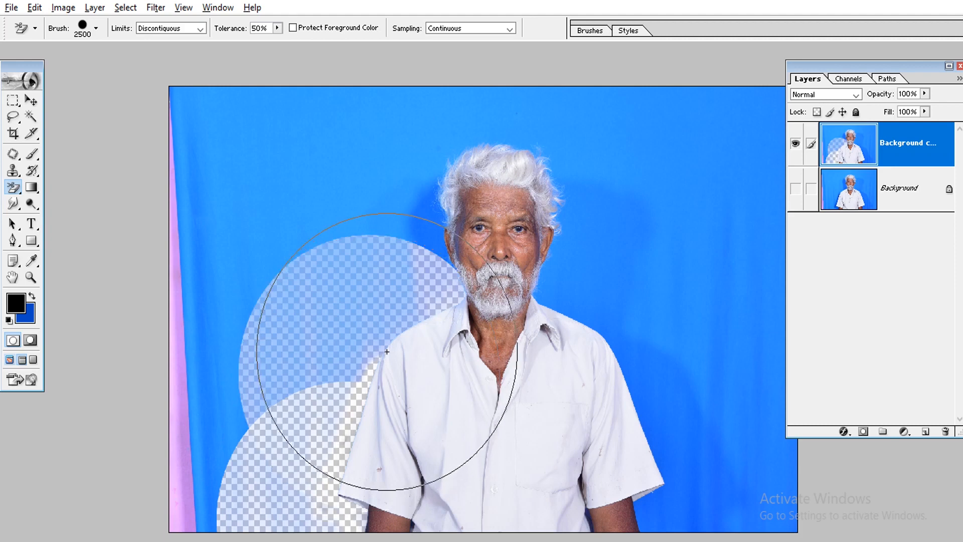
left_click(363, 325)
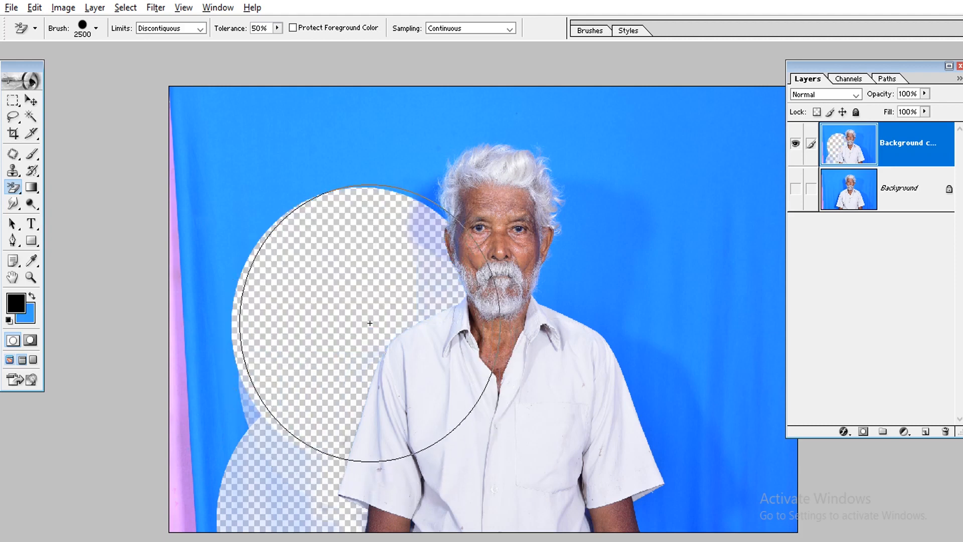
left_click(434, 202)
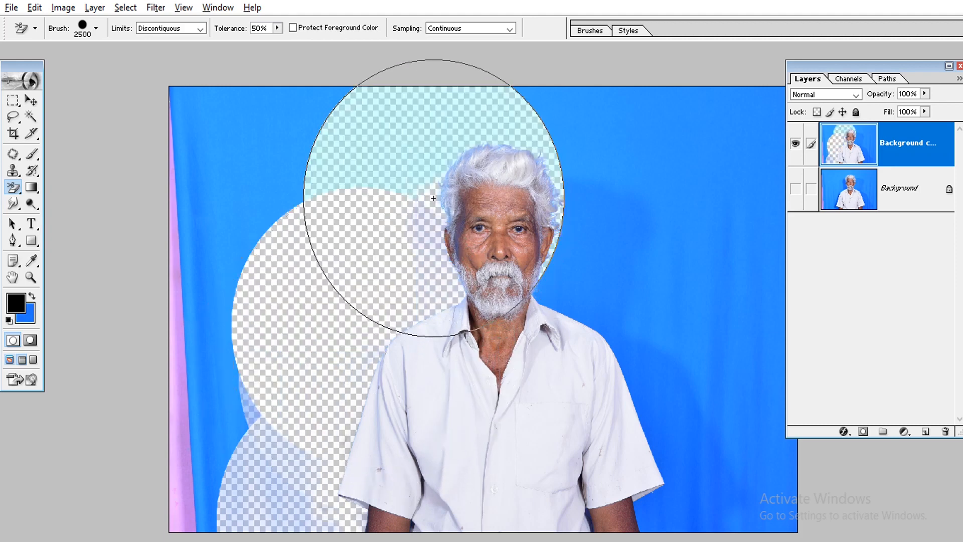
left_click(430, 140)
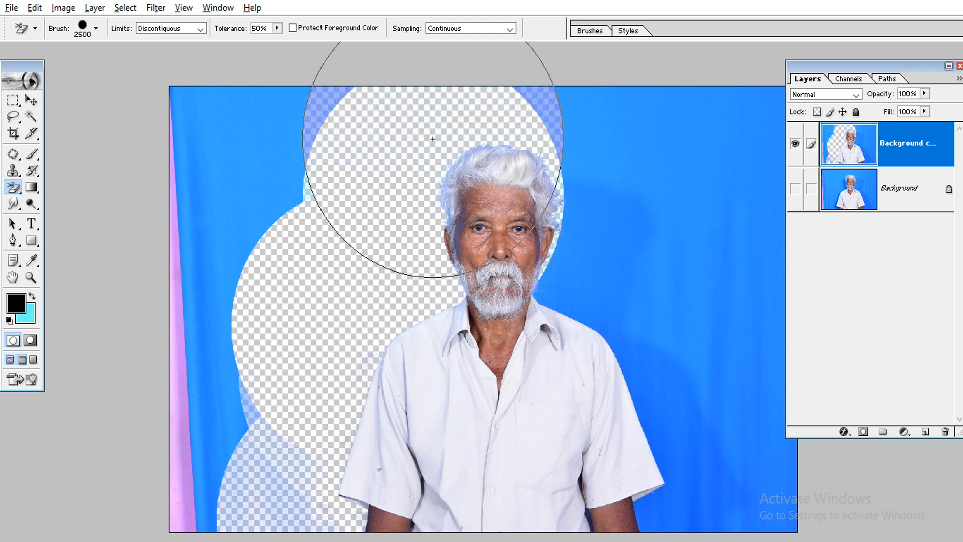
Erase the blue backdrop beside the head, shoulder and sleeve on the photo's right side with the Background Eraser
left_click(573, 201)
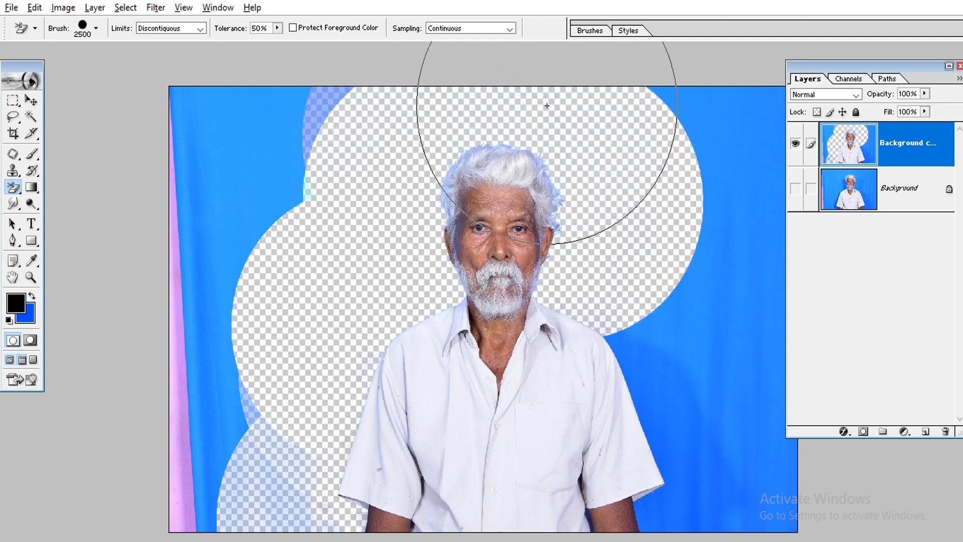
left_click(627, 346)
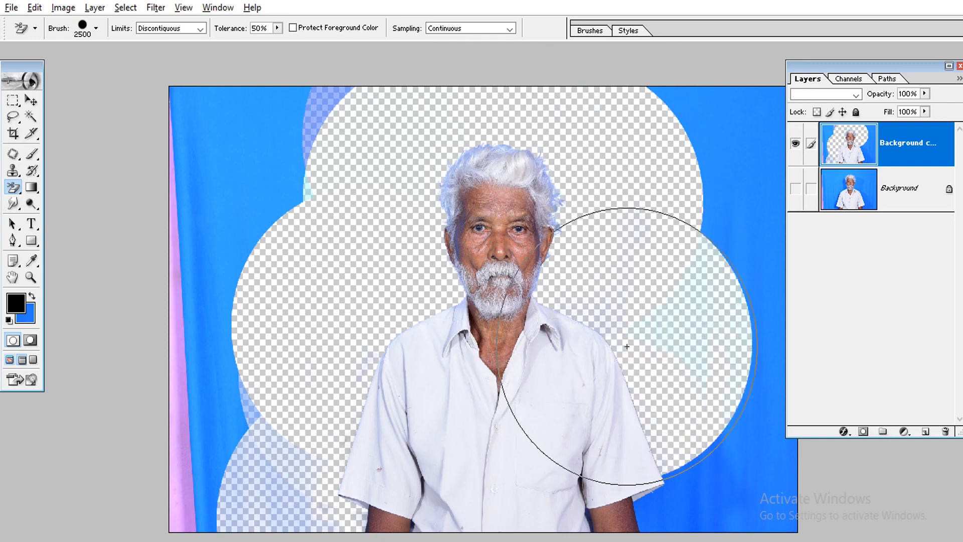
left_click(670, 489)
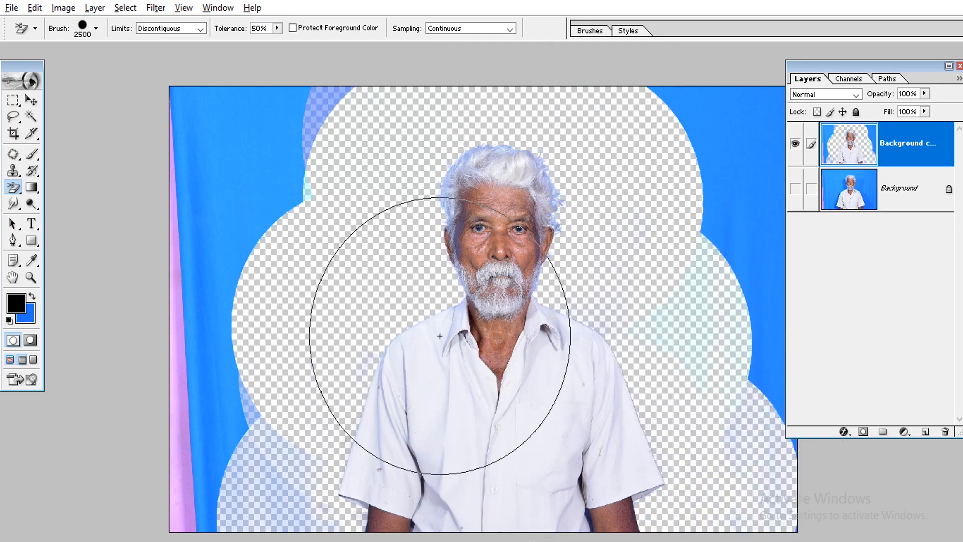
Check the hair and beard edges up close and erase the pale blue residue beside the lower sleeve on the photo's left side
left_click_drag(387, 183, 570, 337)
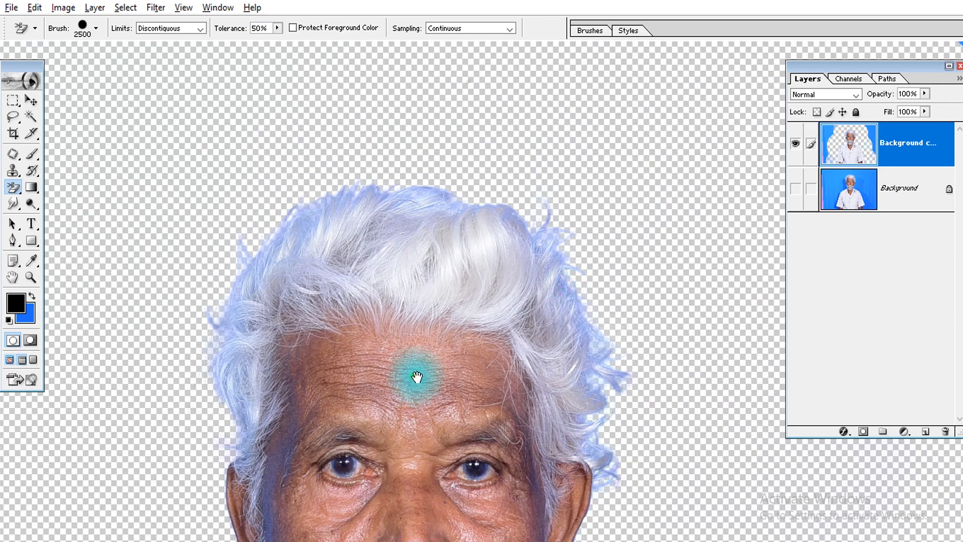
left_click_drag(417, 376, 403, 215)
left_click_drag(583, 452, 626, 317)
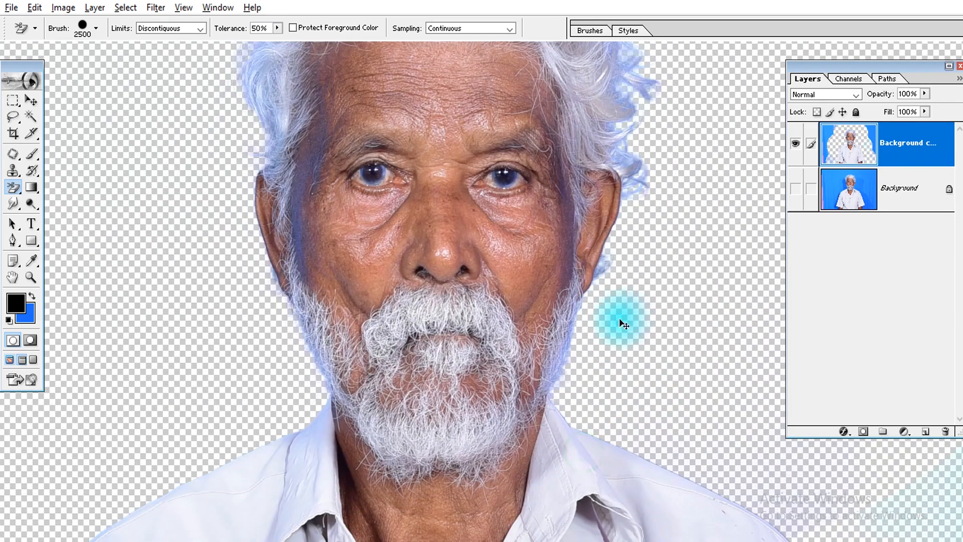
key("ctrl+0")
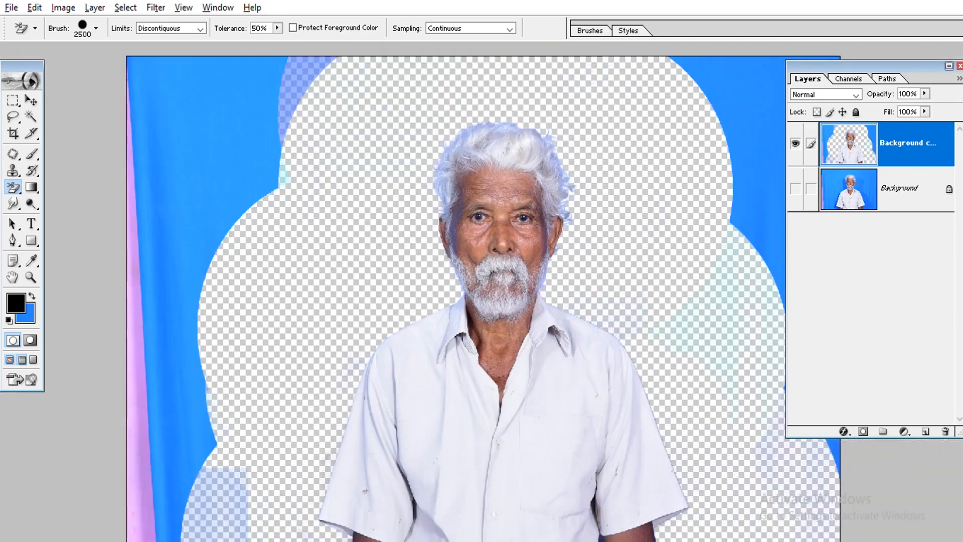
left_click(276, 537)
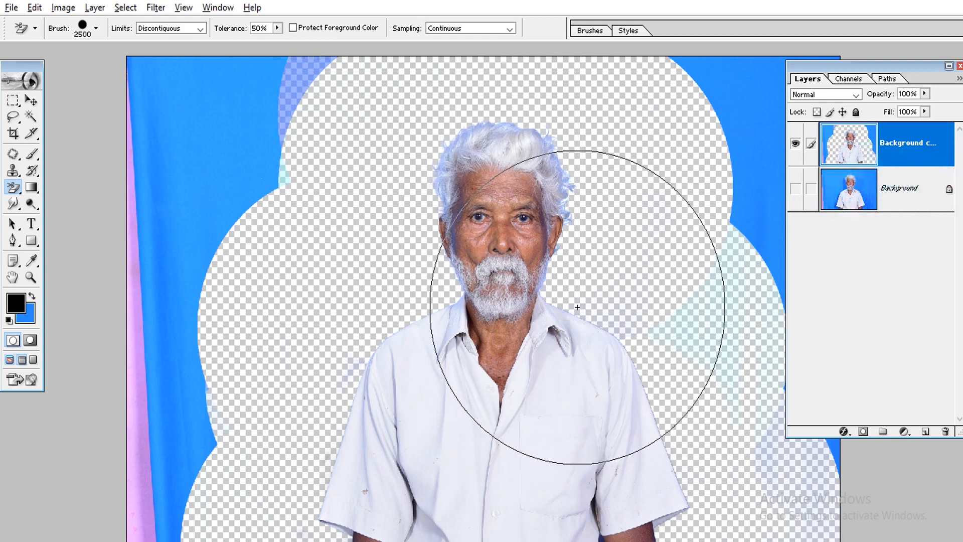
left_click(19, 116)
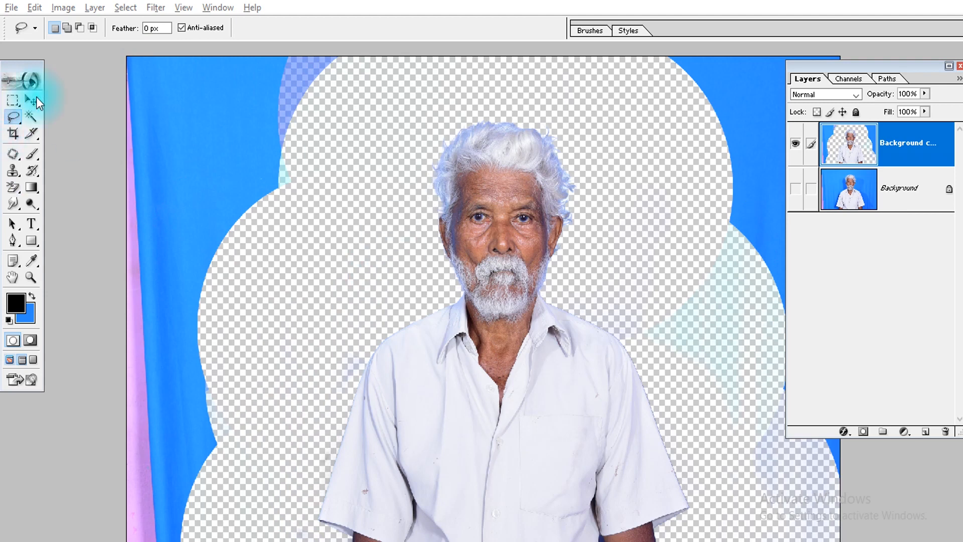
left_click(225, 7)
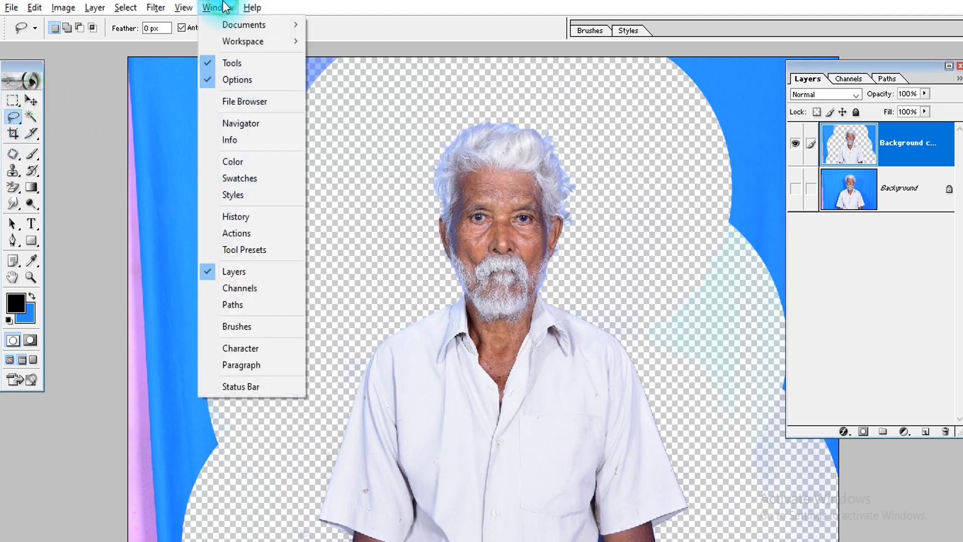
left_click(396, 40)
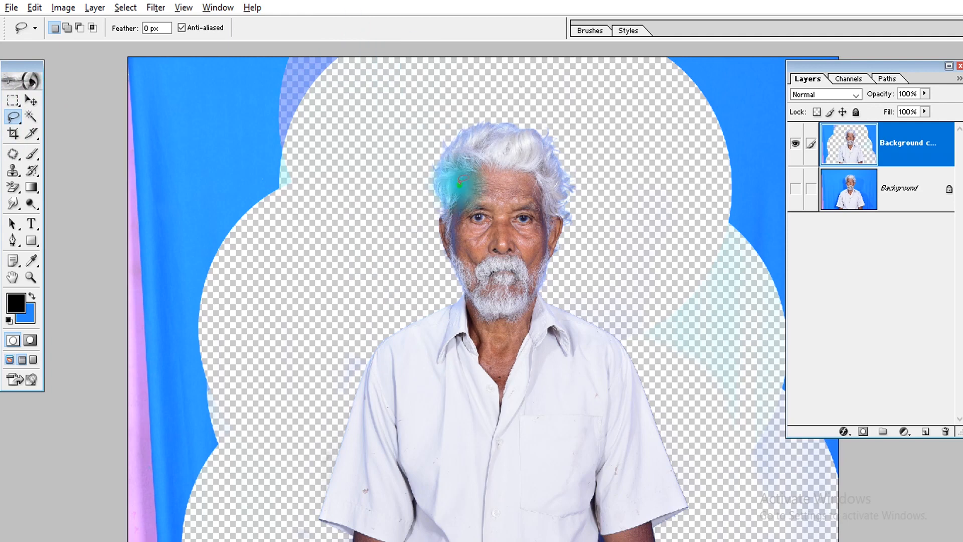
Marquee-select the man from above his hair to the photo's lower edge and snap the selection to his outline by nudging it left and back right
key("ctrl+minus")
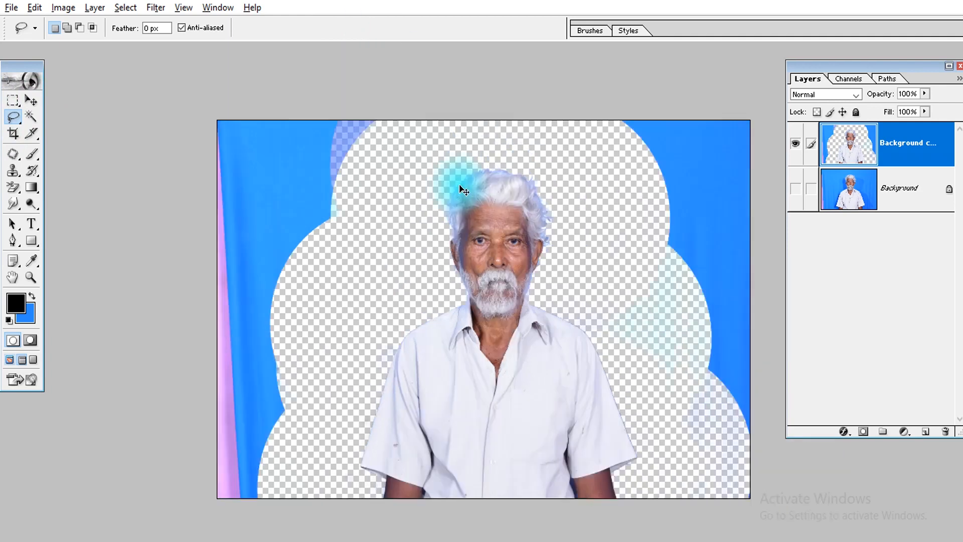
left_click(14, 100)
left_click_drag(364, 159, 651, 497)
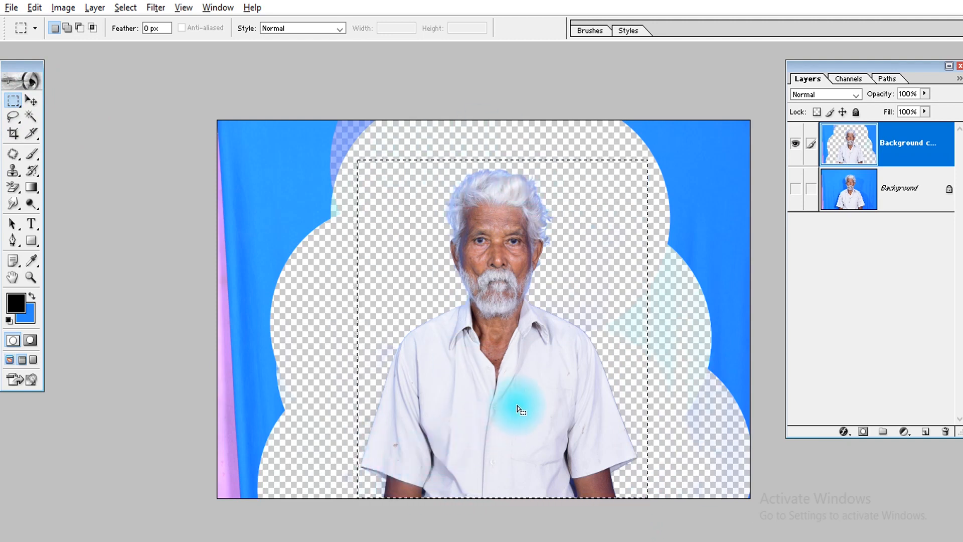
left_click(31, 98)
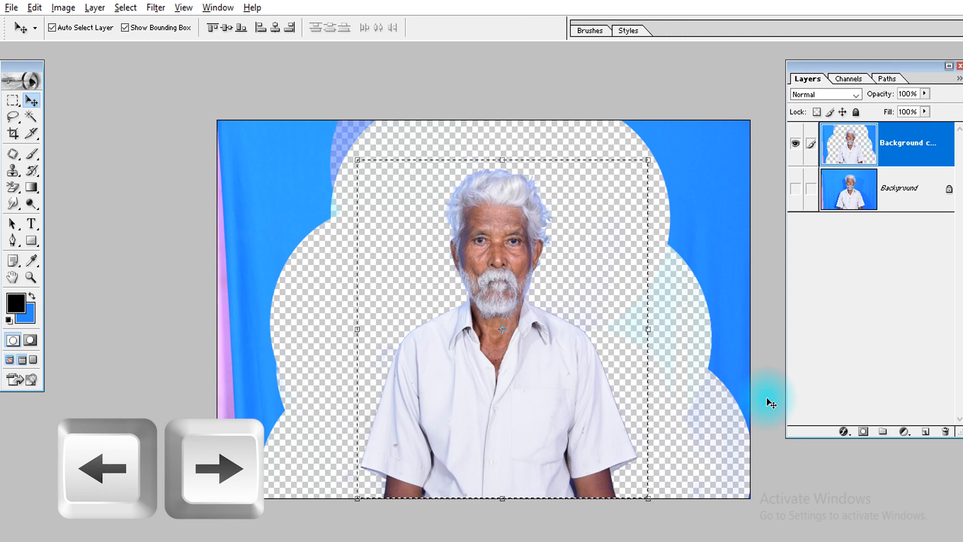
key("Left")
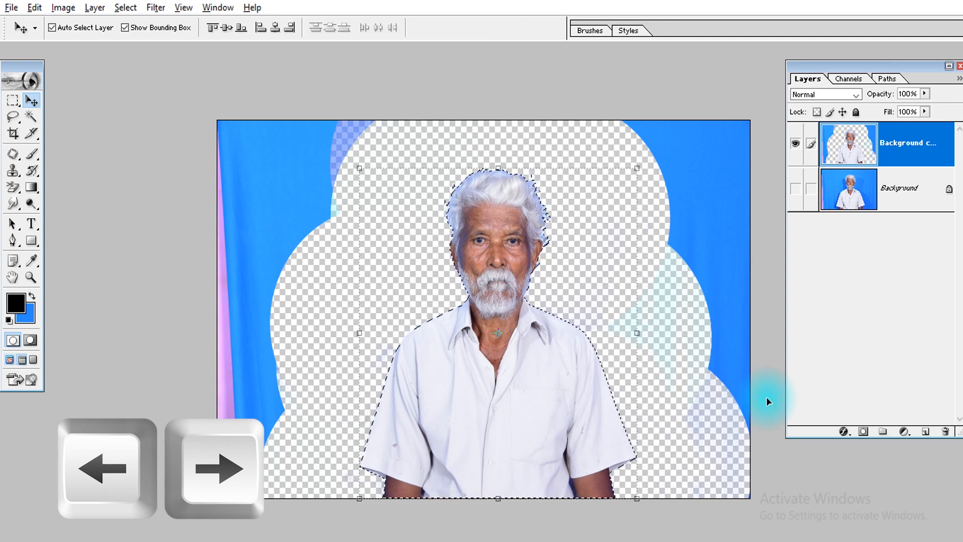
key("Right")
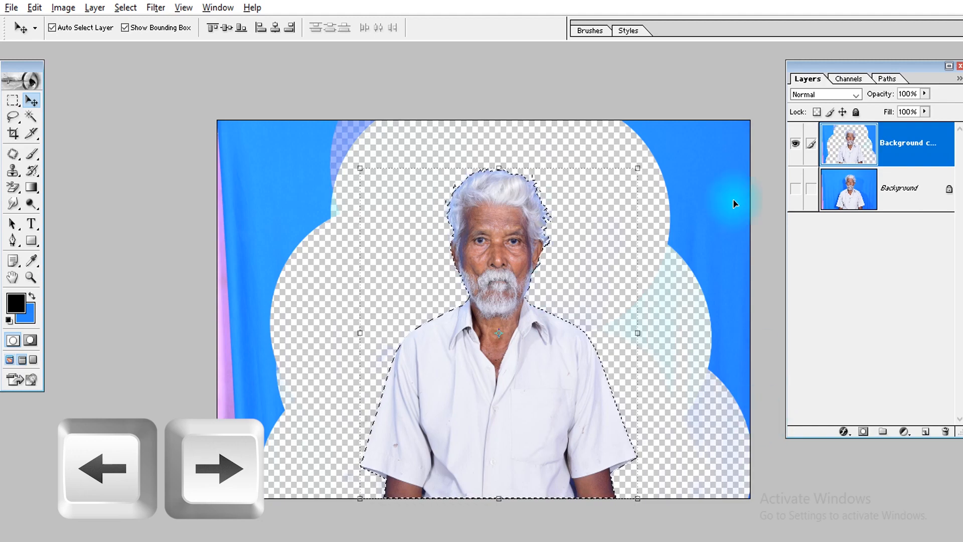
Examine the selection outline up close around the hair, beard, shoulders and the sleeve hem on the photo's left side
key("ctrl+space")
left_click_drag(613, 179, 461, 335)
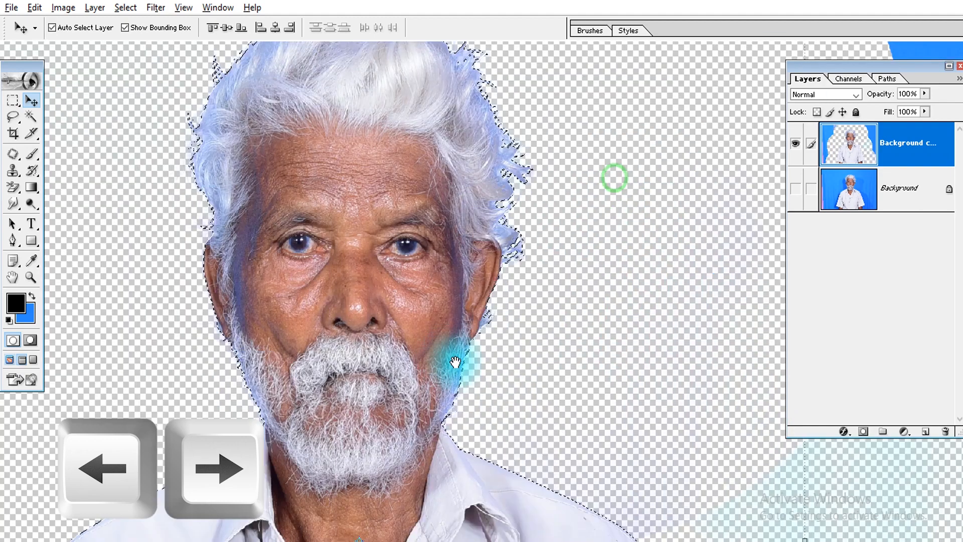
left_click_drag(542, 254, 560, 363)
left_click_drag(518, 294, 570, 348)
left_click_drag(475, 467, 582, 133)
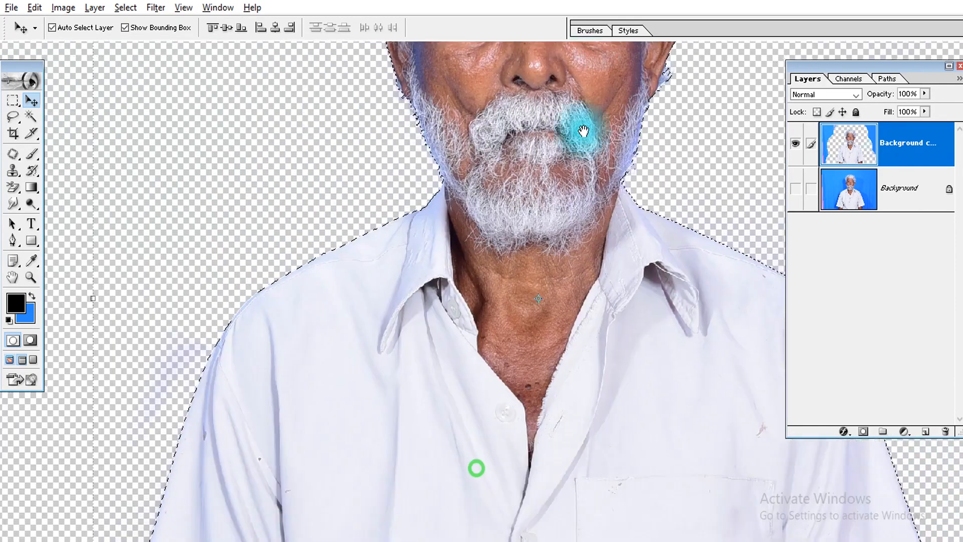
left_click_drag(474, 389, 747, 261)
left_click_drag(744, 264, 732, 266)
left_click_drag(491, 449, 477, 166)
left_click_drag(510, 387, 482, 332)
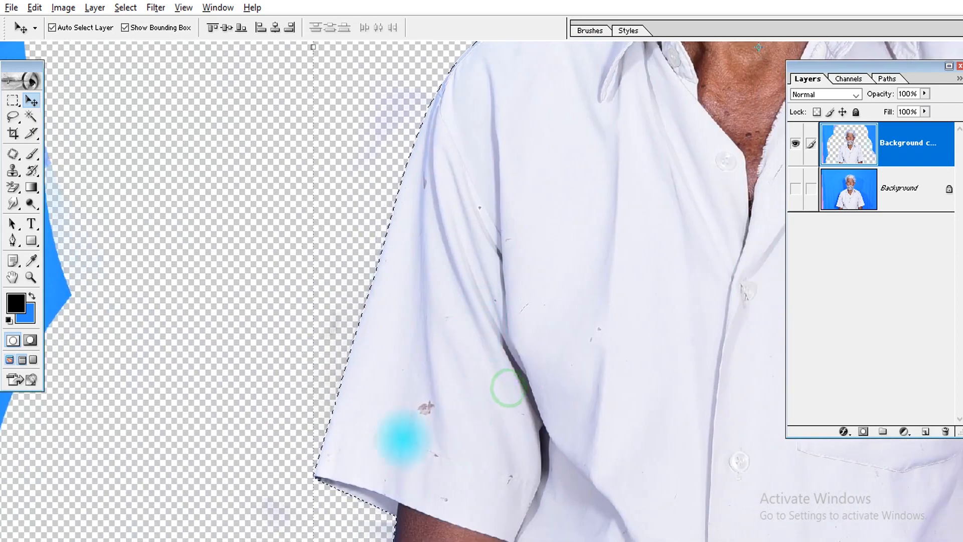
key("ctrl+space")
left_click_drag(394, 413, 311, 502)
left_click_drag(318, 321, 321, 343)
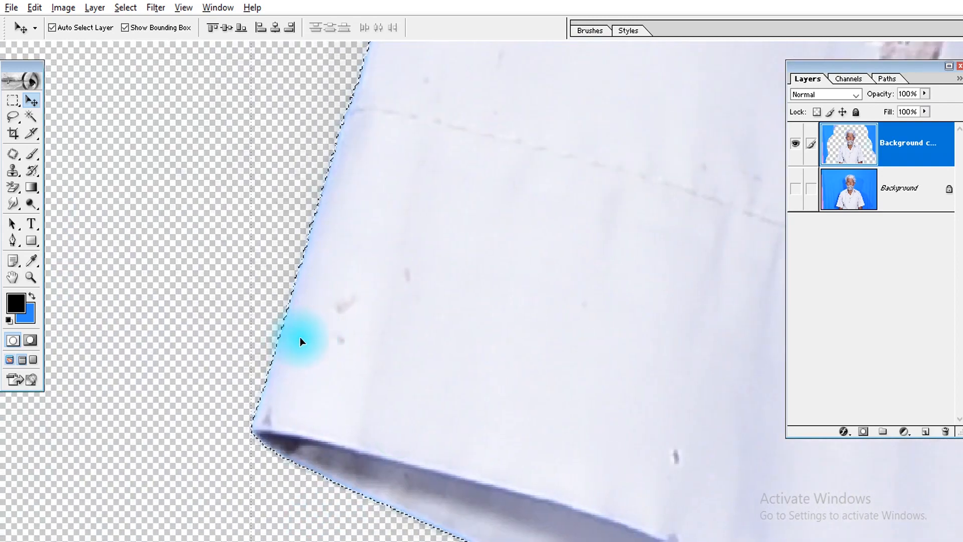
Contract the selection around the man by 1 pixel and check it closely at the sleeve edge
left_click(126, 8)
mouse_move(168, 133)
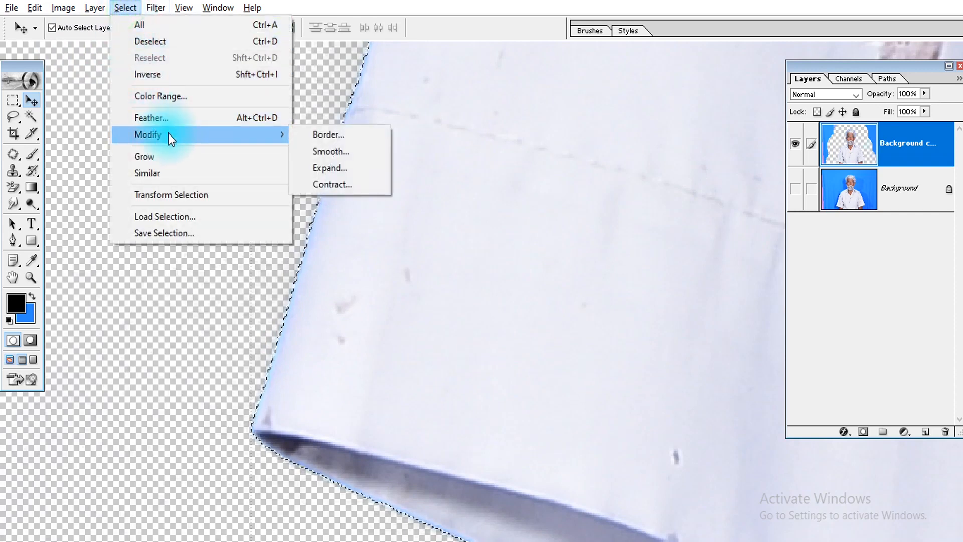
left_click(360, 185)
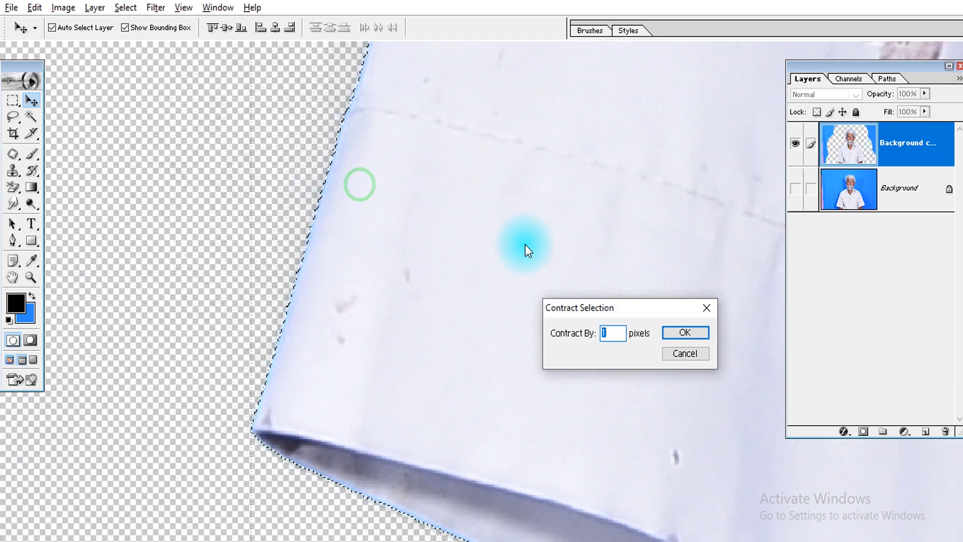
left_click(679, 333)
left_click_drag(542, 200, 203, 486)
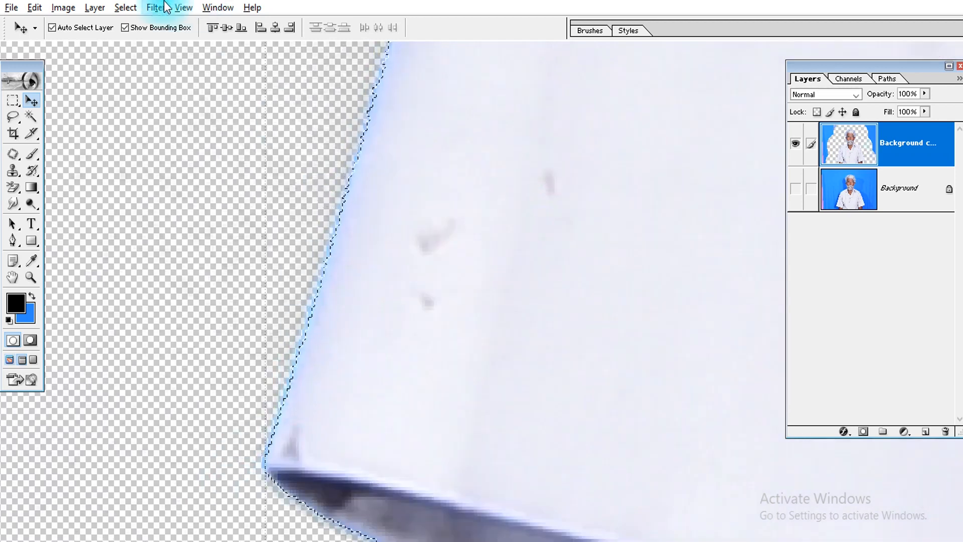
Smooth the contracted selection outline around the man
left_click(134, 13)
mouse_move(173, 134)
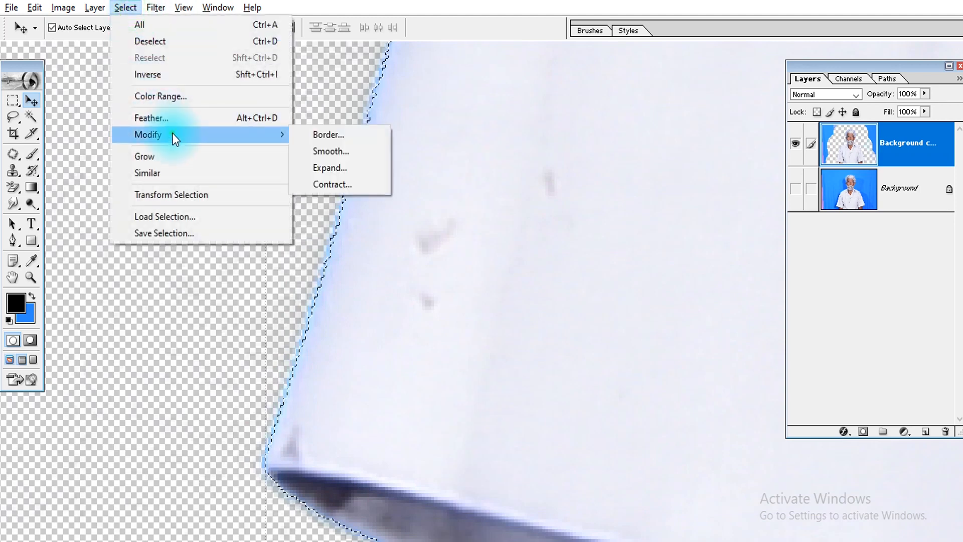
left_click(336, 153)
key("Return")
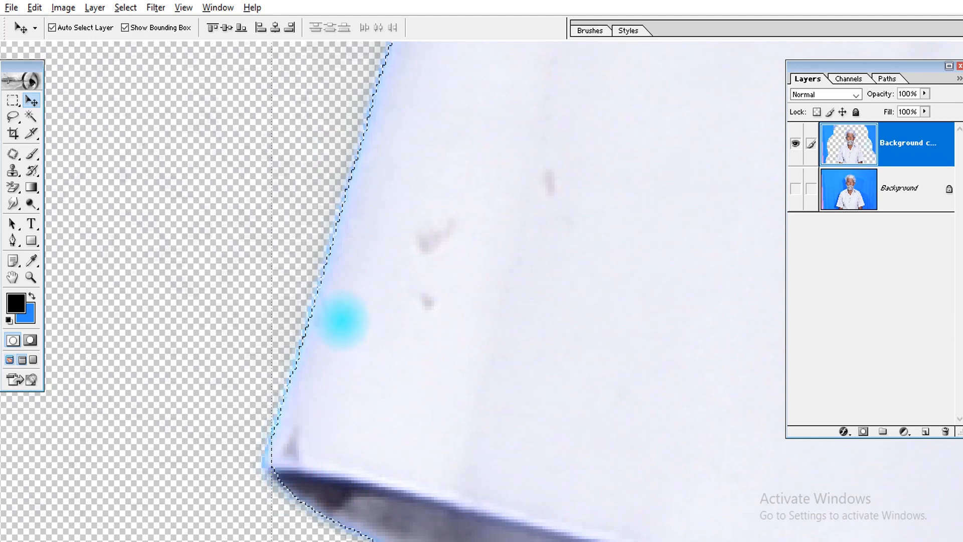
Feather the smoothed selection and fit the whole photo back on screen
left_click(121, 8)
mouse_move(152, 6)
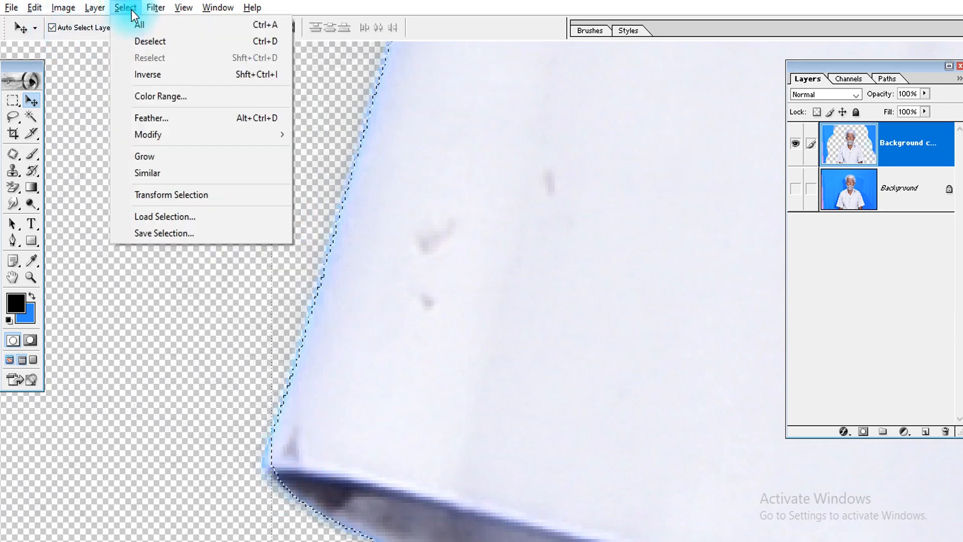
mouse_move(167, 135)
left_click(169, 119)
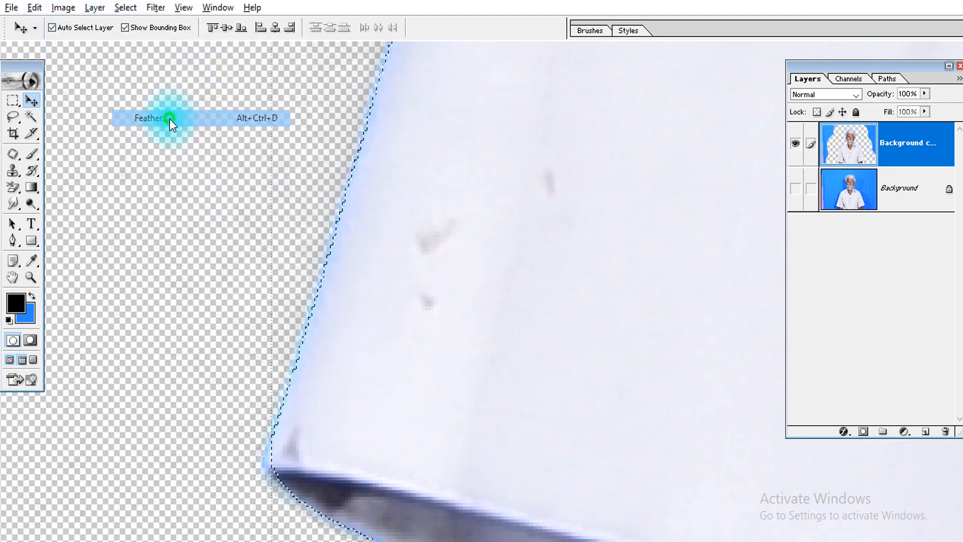
key("Return")
key("ctrl+0")
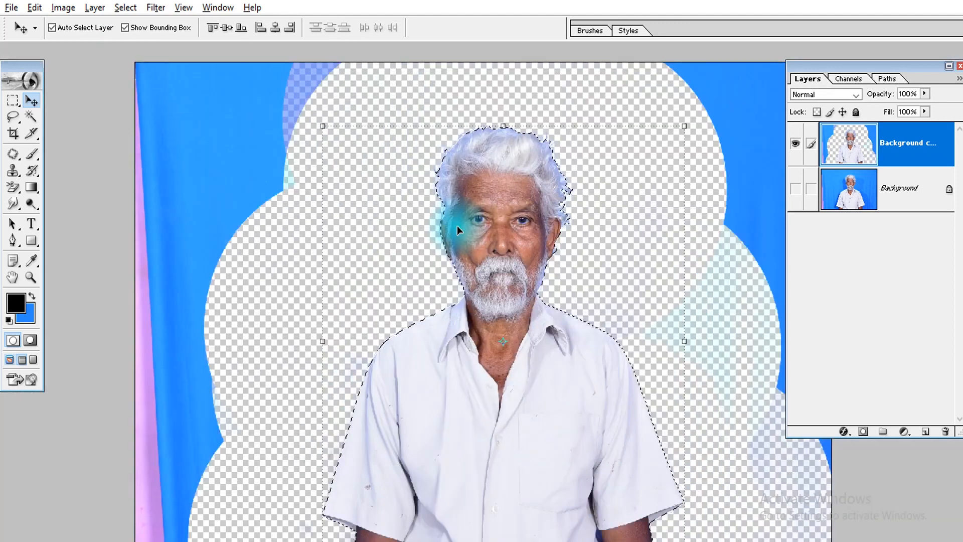
Invert the selection around the man, delete the leftover backdrop outside him, and deselect
key("ctrl+shift+i")
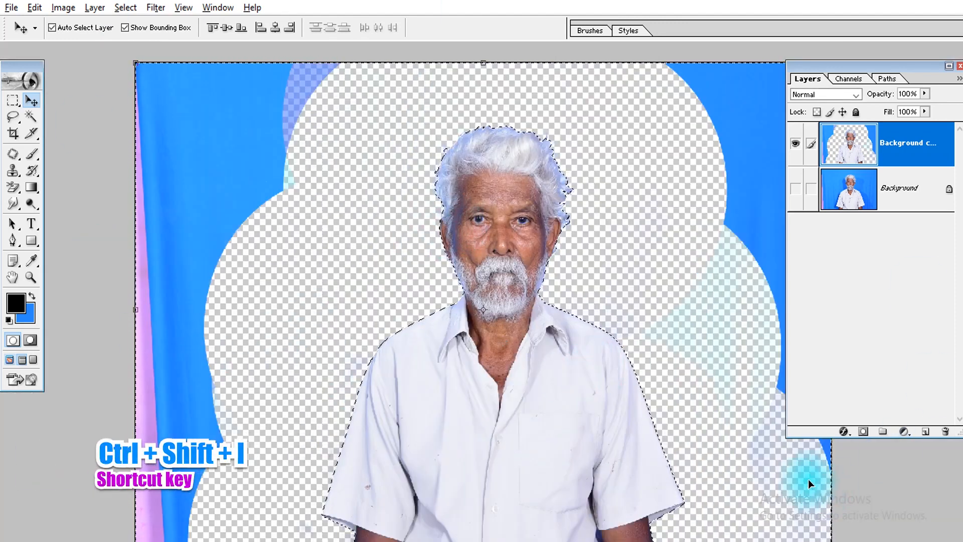
key("Delete")
key("ctrl+d")
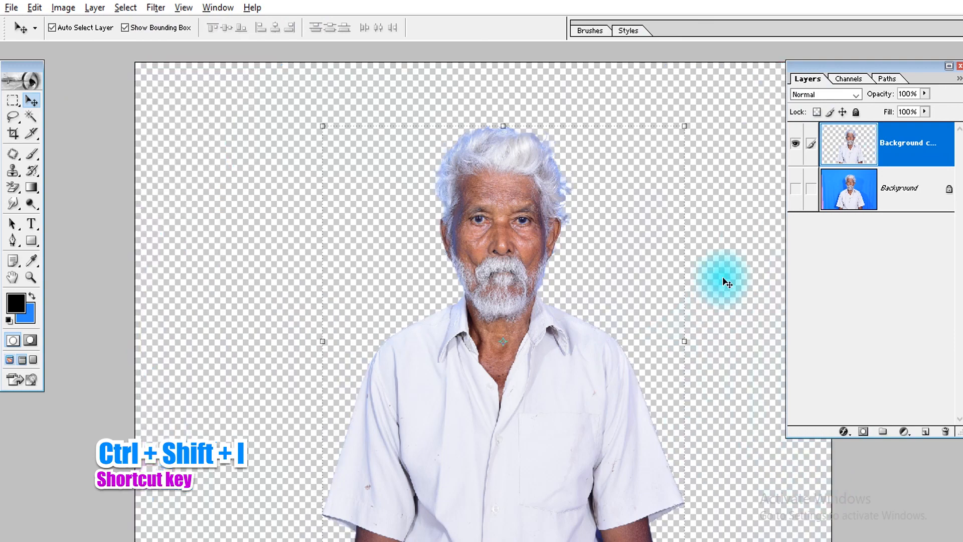
Add a medium green solid colour fill layer and place it beneath the man's cut-out layer
left_click(904, 432)
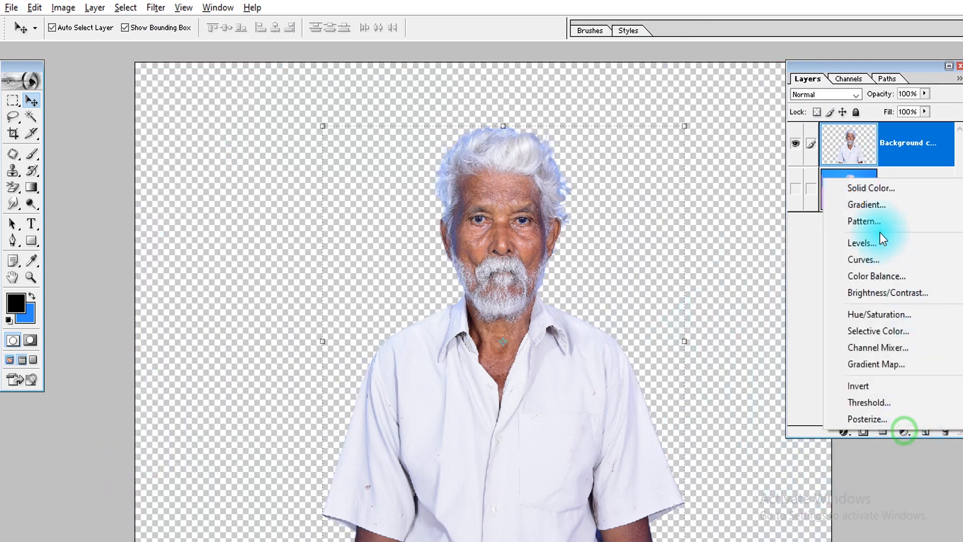
left_click(865, 187)
left_click(668, 417)
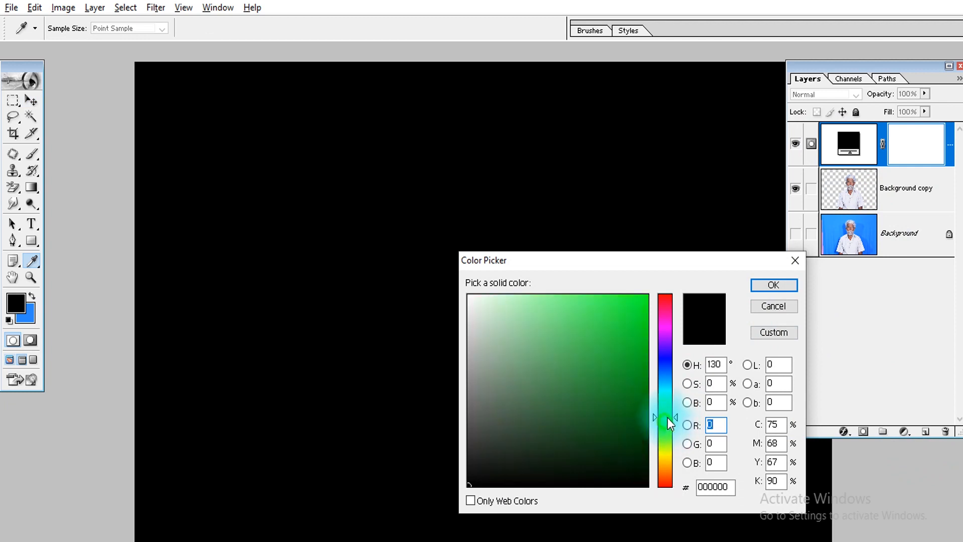
left_click(647, 296)
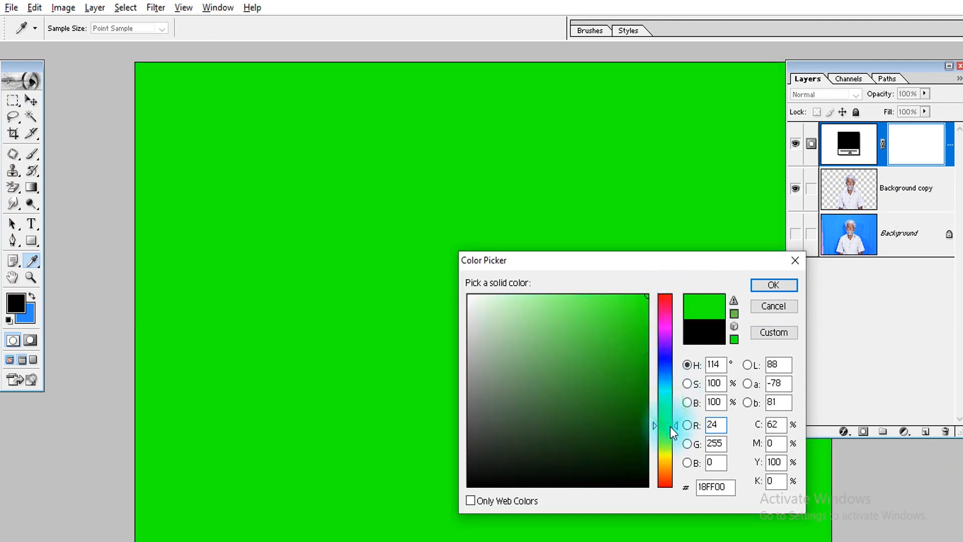
left_click_drag(638, 351, 642, 328)
key("Return")
key("v")
key("ctrl+bracketright")
Examine the cut-out hair edges up close against the green fill
key("Tab")
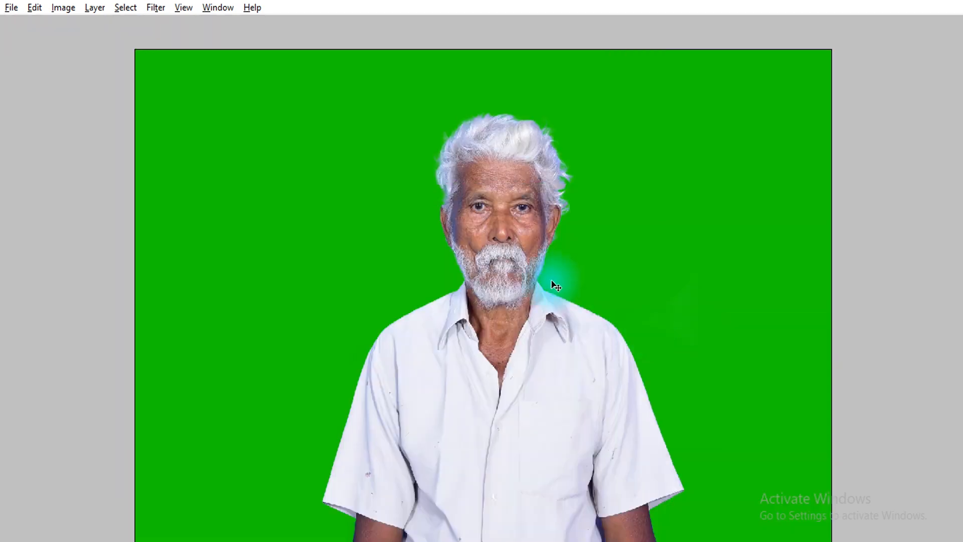
left_click_drag(613, 110, 463, 248)
left_click_drag(494, 216, 552, 342)
left_click_drag(467, 374, 541, 215)
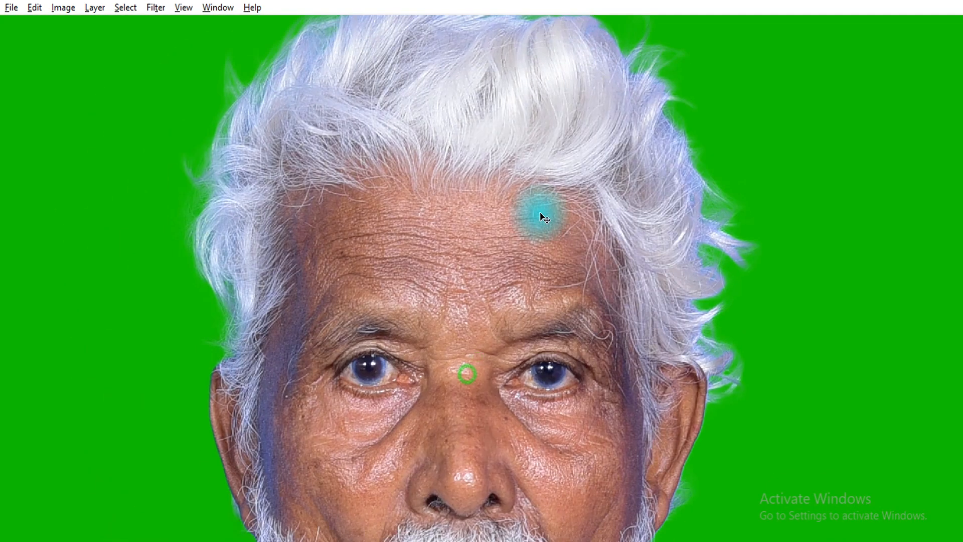
key("ctrl+minus")
left_click_drag(465, 347, 396, 379)
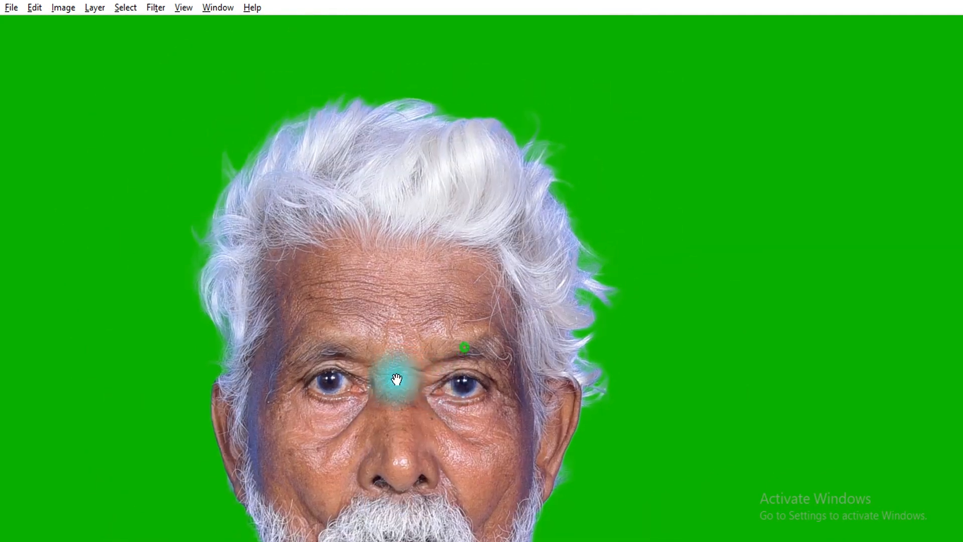
key("Tab")
Copy a rectangular area around the head from the Background layer onto a new layer and move it above the green fill
left_click(851, 240)
left_click(796, 233)
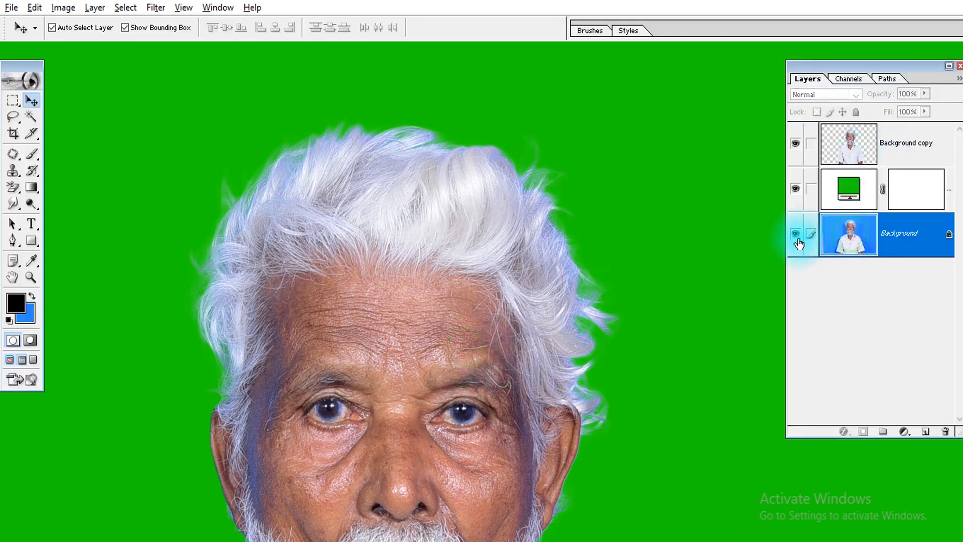
key("m")
scroll(547, 208, "down", 1)
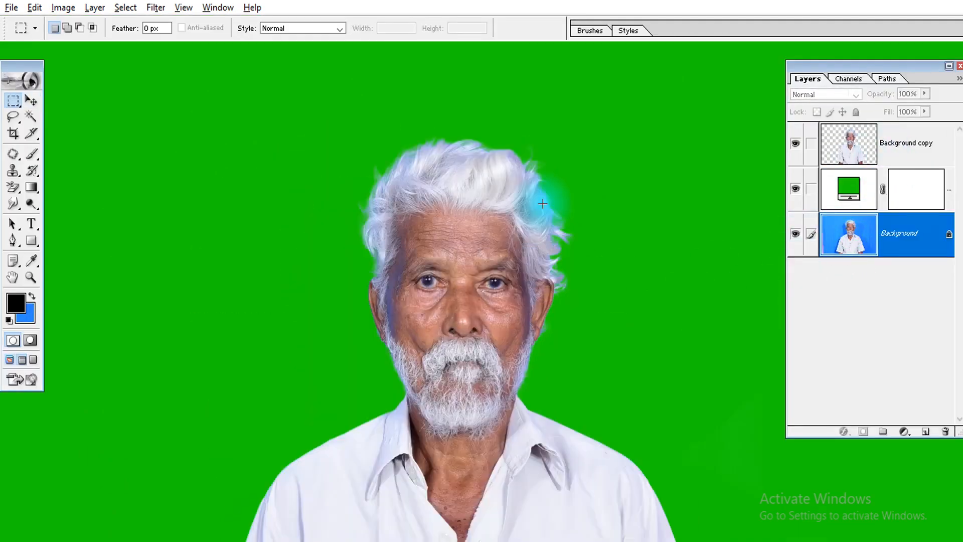
left_click_drag(352, 128, 591, 365)
key("ctrl+j")
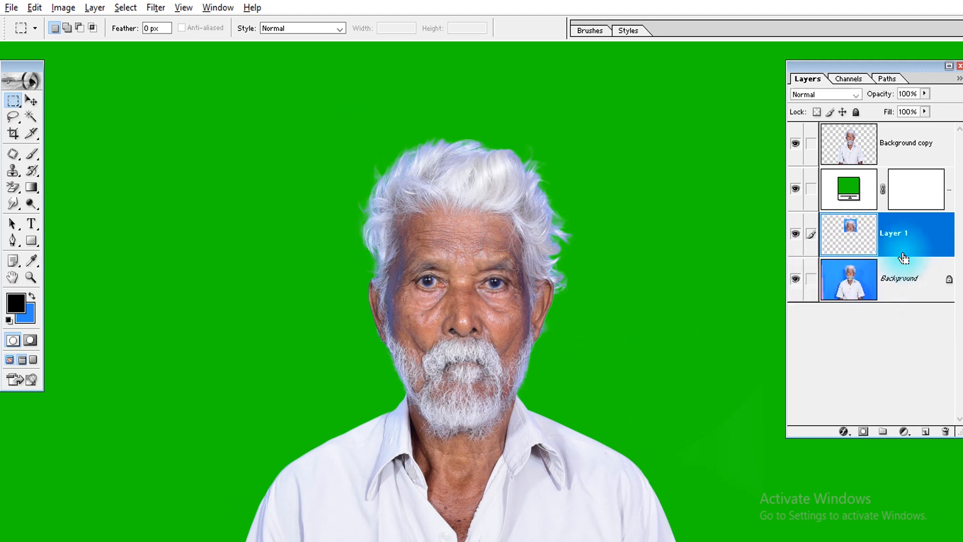
key("v")
key("ctrl+bracketright")
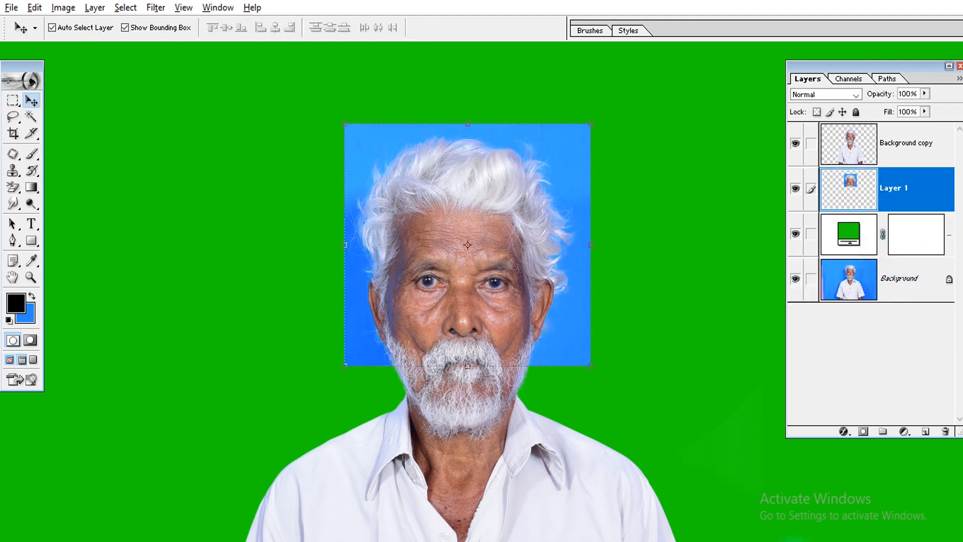
Desaturate the copied head patch and set its blend mode to Multiply
key("ctrl+shift+u")
key("alt+shift+m")
Lighten the head patch's backdrop with Curves by testing white point samples around the head and keeping one near the hair's upper right
key("ctrl+m")
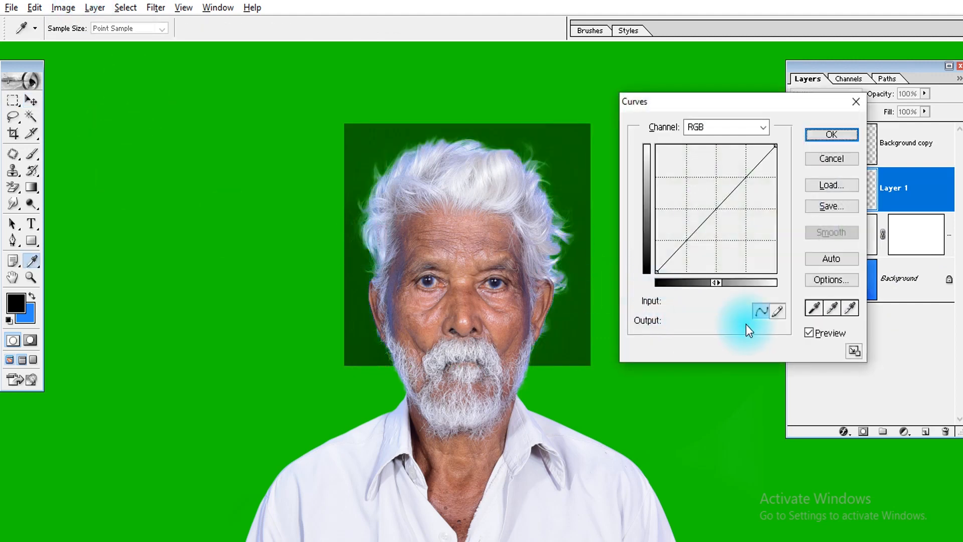
left_click(853, 309)
left_click(578, 333)
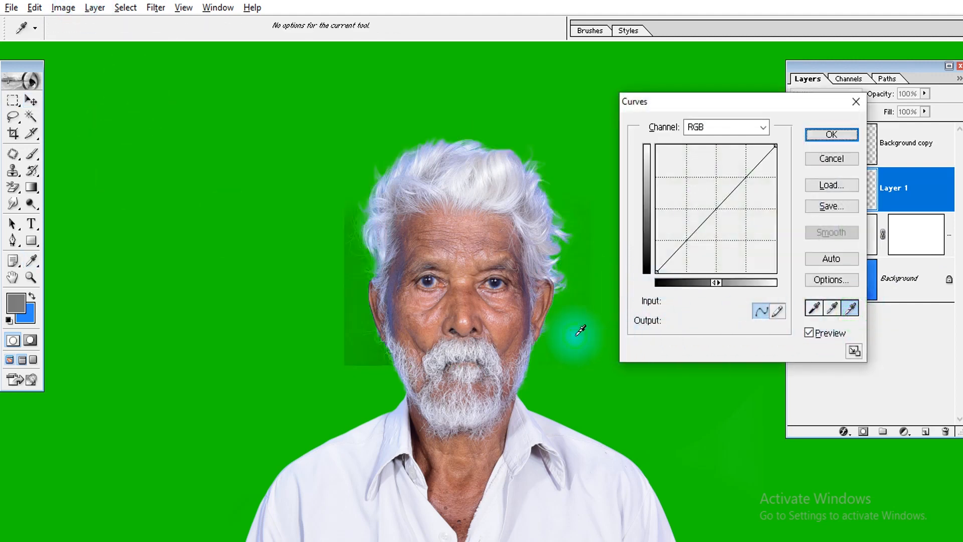
key("ctrl+z")
left_click(583, 347)
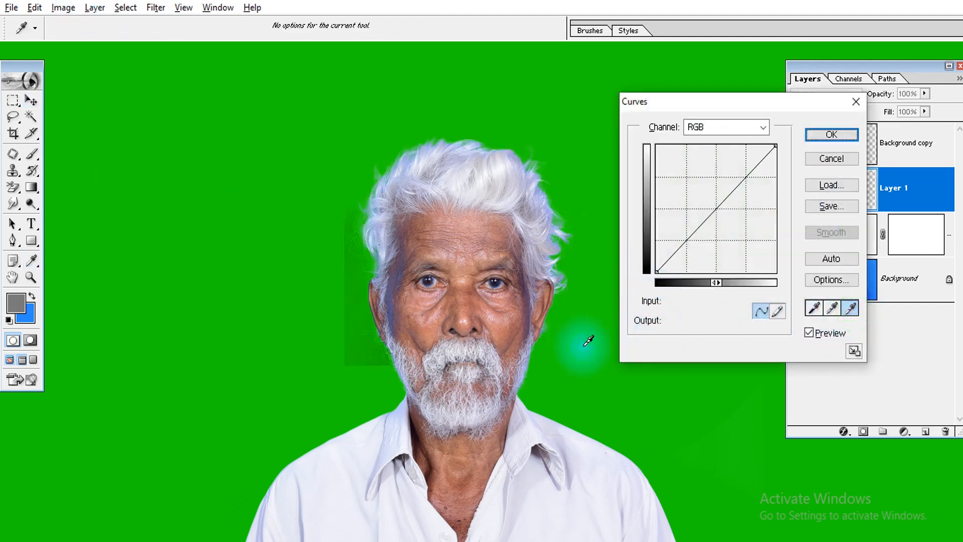
key("ctrl+z")
left_click(366, 282)
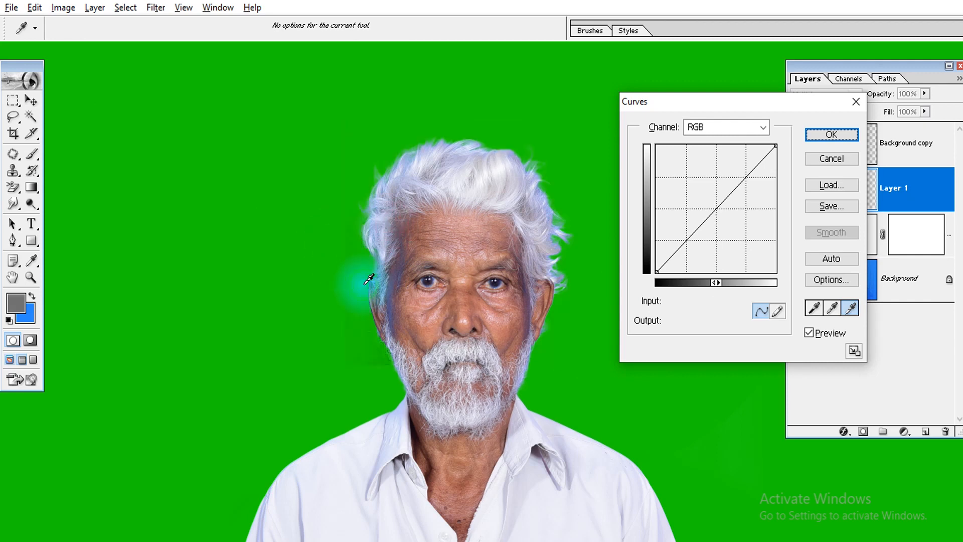
key("ctrl+z")
left_click(567, 141)
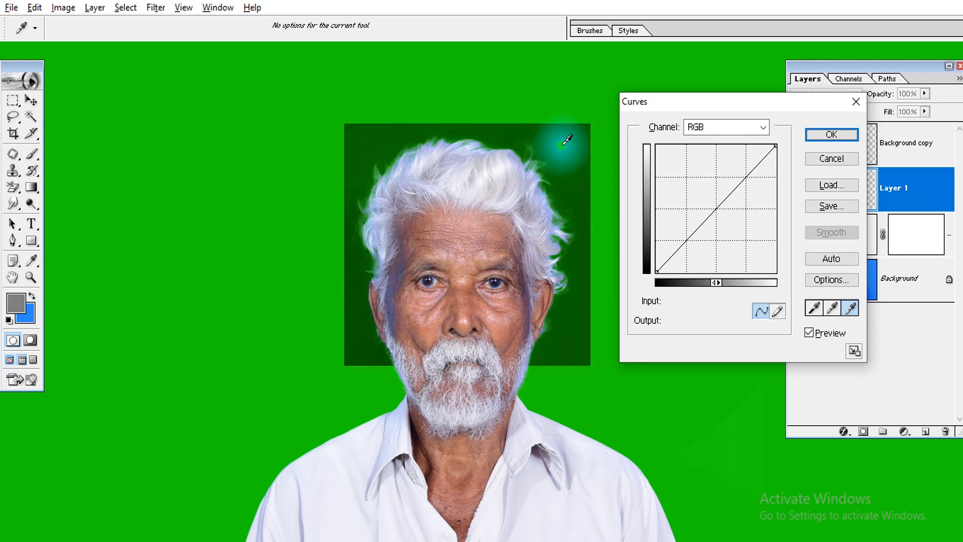
key("Return")
Erase the leftover dark areas of the head patch around the hair and face with a soft 800-pixel Eraser
key("e")
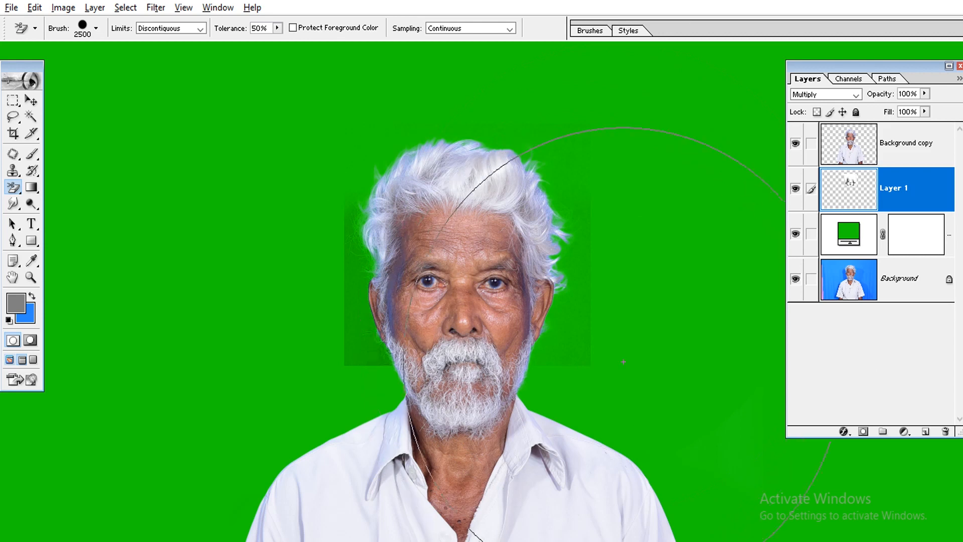
key("shift+e")
key("shift+e")
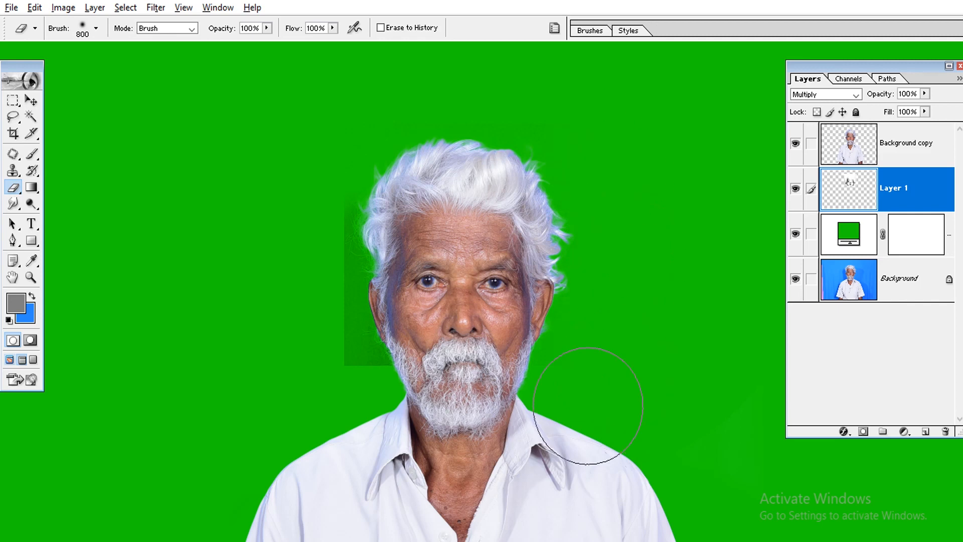
left_click_drag(588, 406, 309, 316)
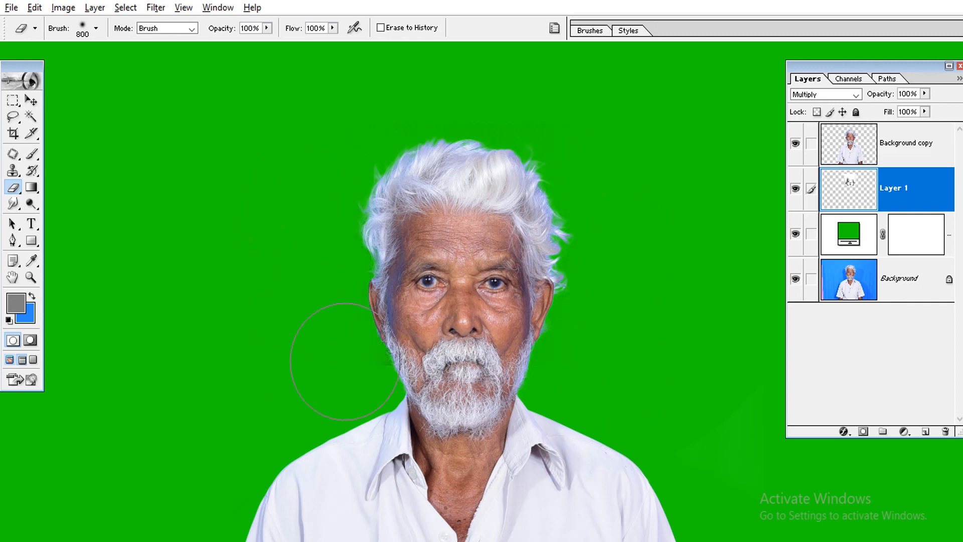
key("v")
key("ctrl+plus")
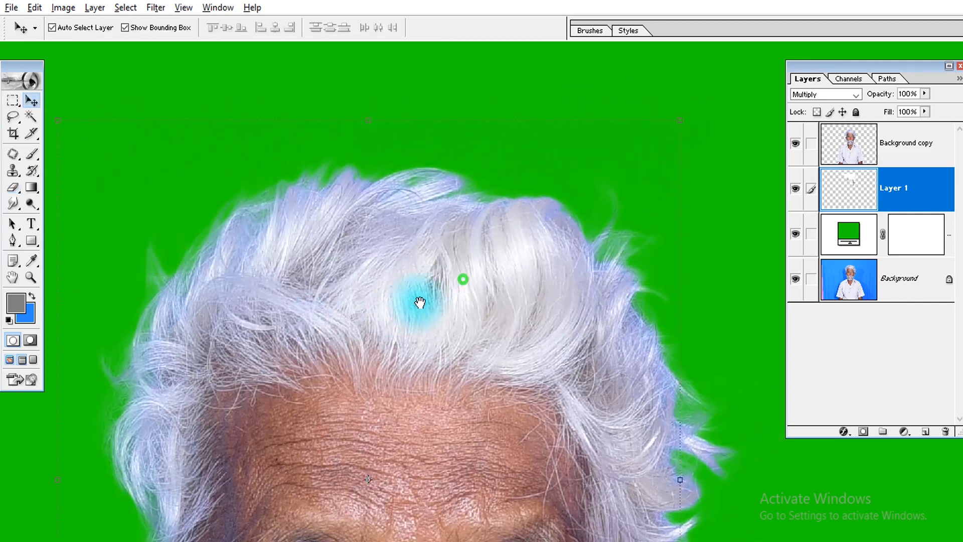
key("e")
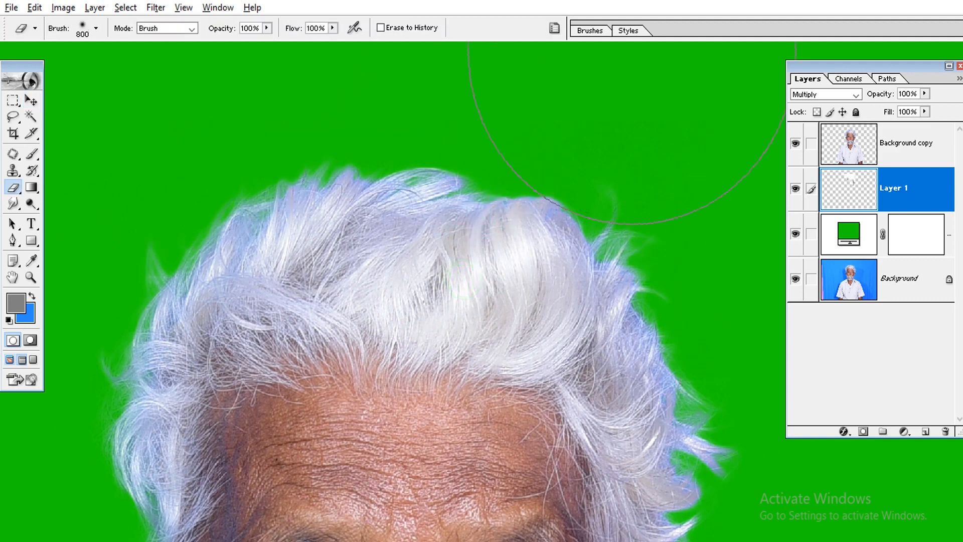
Toggle the visibility of Layer 1 to compare the hair detail, and link the Background copy layer to it
key("b")
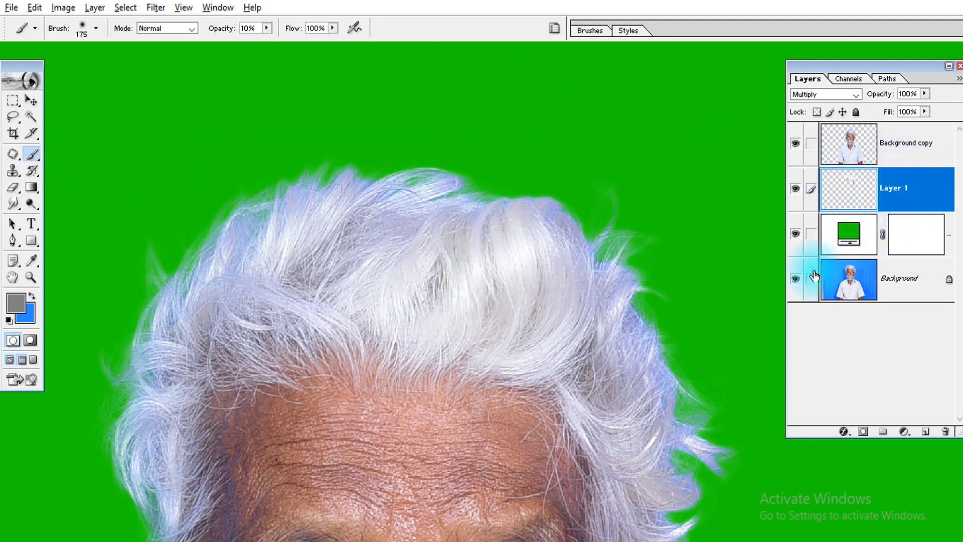
left_click(795, 191)
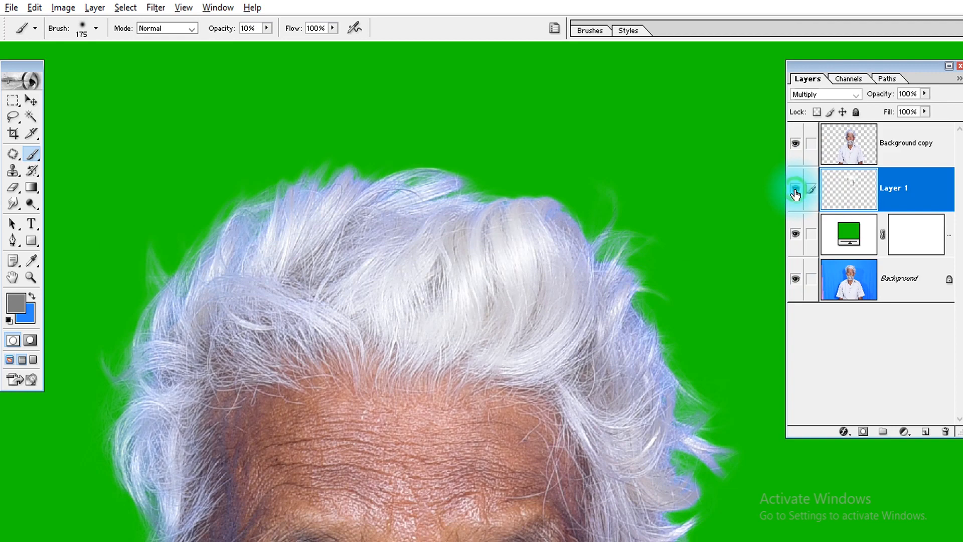
left_click_drag(648, 332, 640, 220)
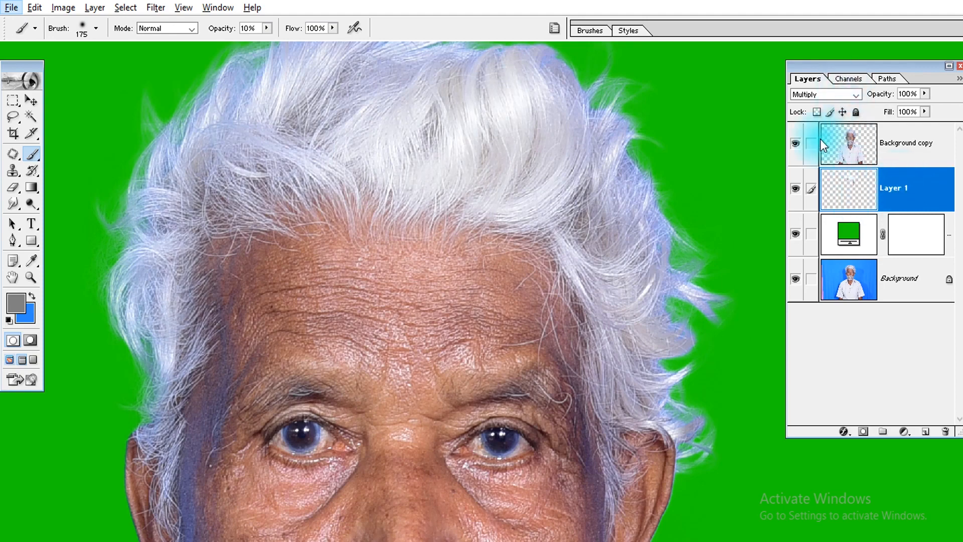
key("v")
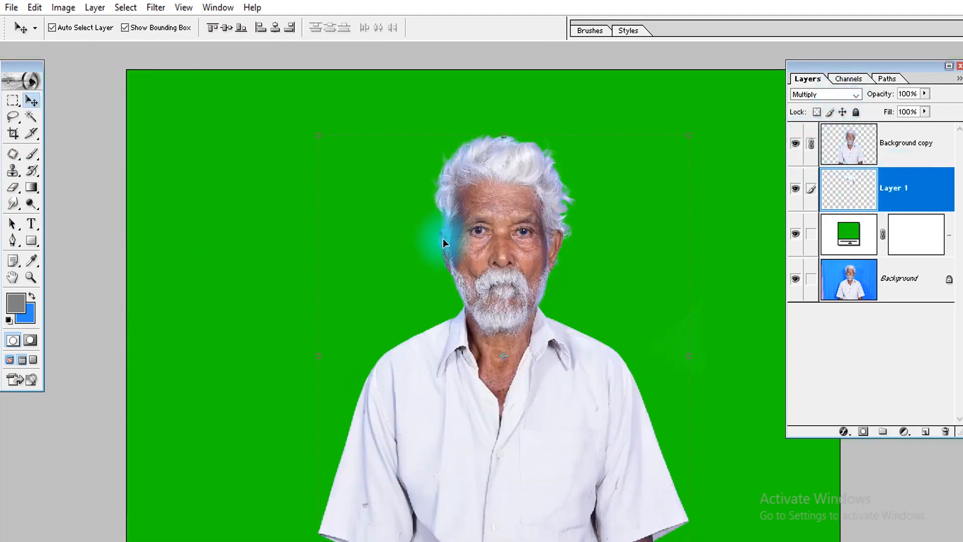
Examine the shirt's shoulder and sleeve edges up close against the green fill, ending with the whole photo in view
left_click_drag(459, 261, 577, 346)
mouse_move(612, 308)
left_mouse_down()
mouse_move(393, 361)
mouse_move(357, 305)
left_mouse_up()
left_click_drag(497, 449, 338, 205)
left_click_drag(565, 349, 220, 215)
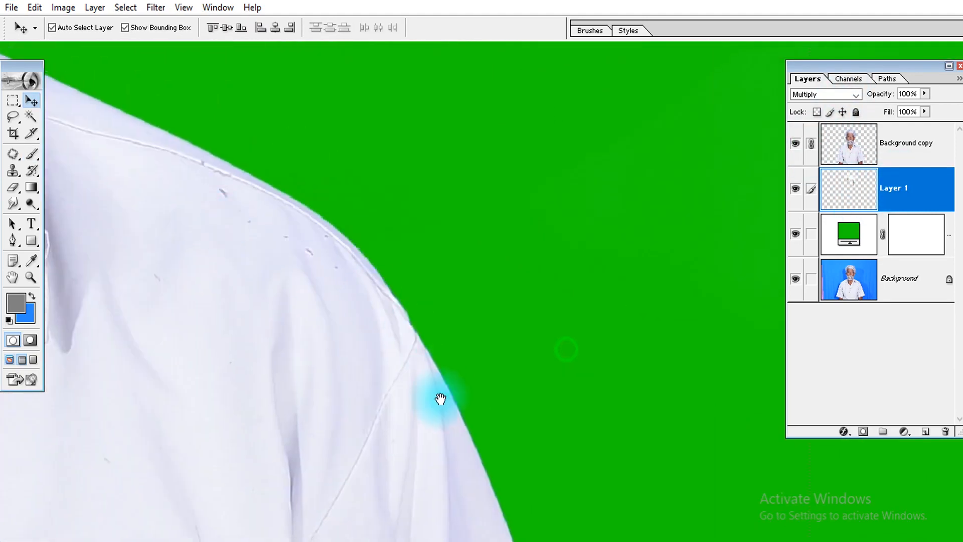
left_click_drag(438, 401, 429, 162)
left_click_drag(505, 400, 394, 100)
left_click_drag(538, 361, 541, 255)
key("ctrl+0")
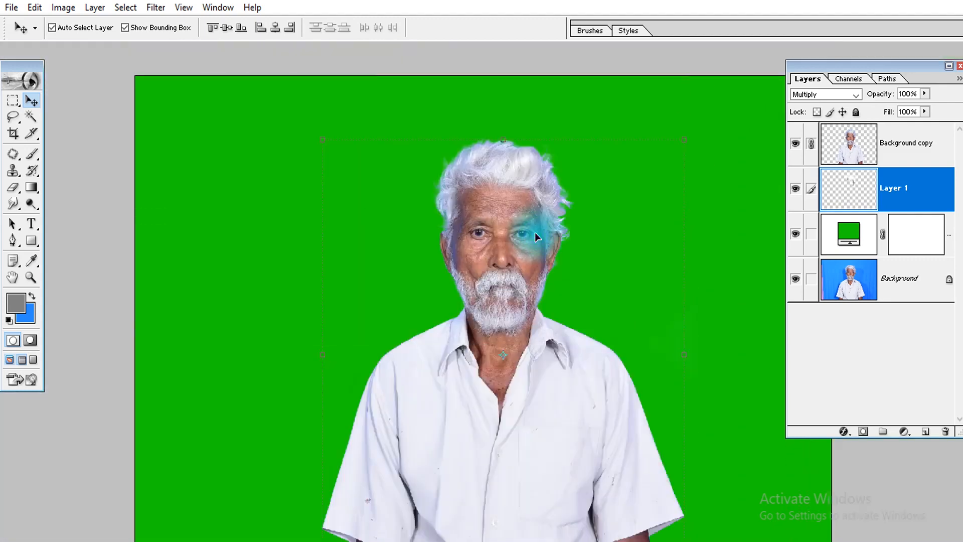
Open the photo DSC_7441 from the EDITING folder and rotate its canvas 90° counterclockwise
key("ctrl+o")
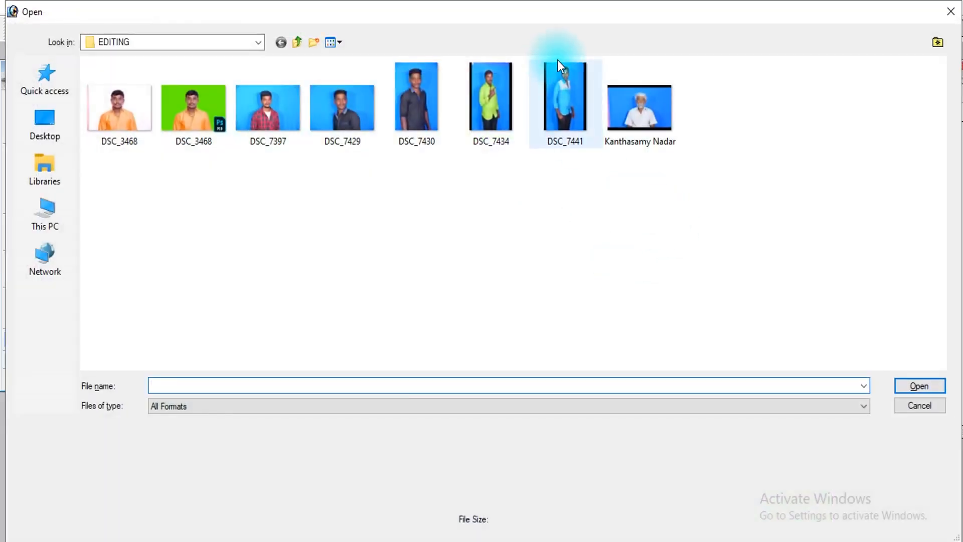
left_click(564, 80)
double_click(565, 79)
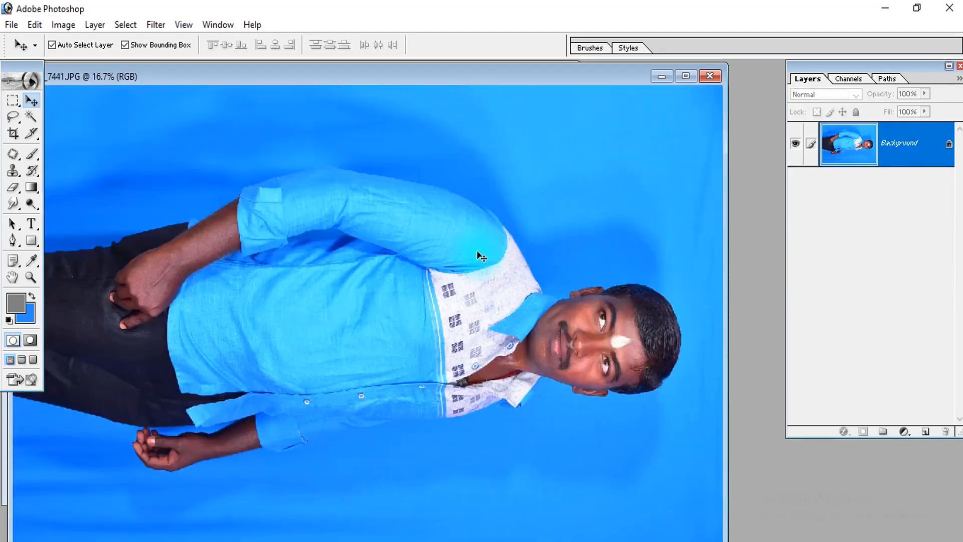
key("e")
key("0")
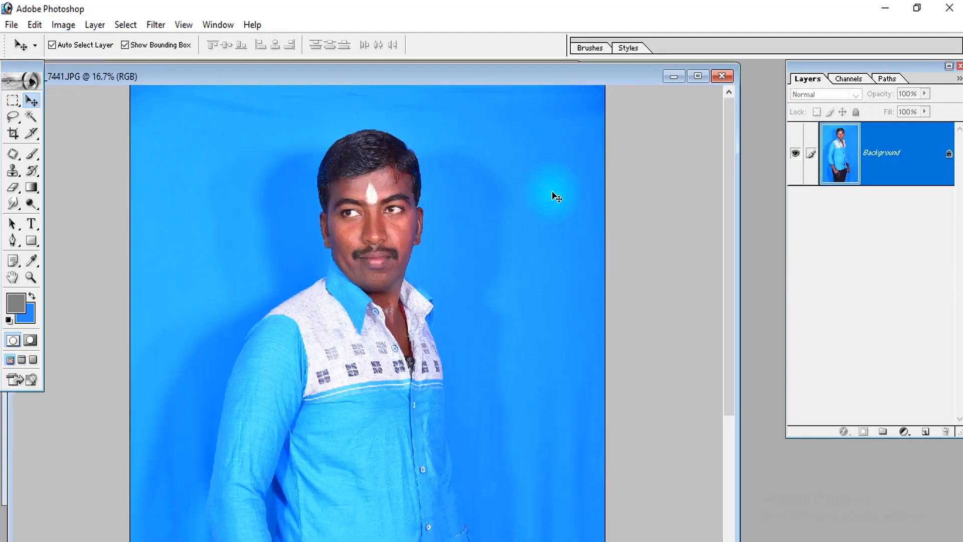
Fit the upright photo of the man in the blue shirt on screen and reposition its document window
key("f")
key("f")
key("ctrl+minus")
key("f")
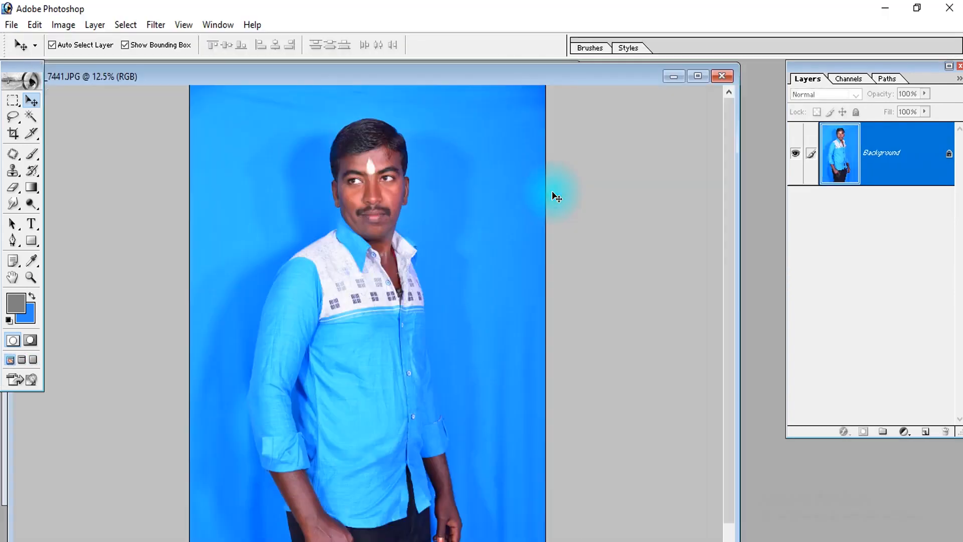
key("ctrl+0")
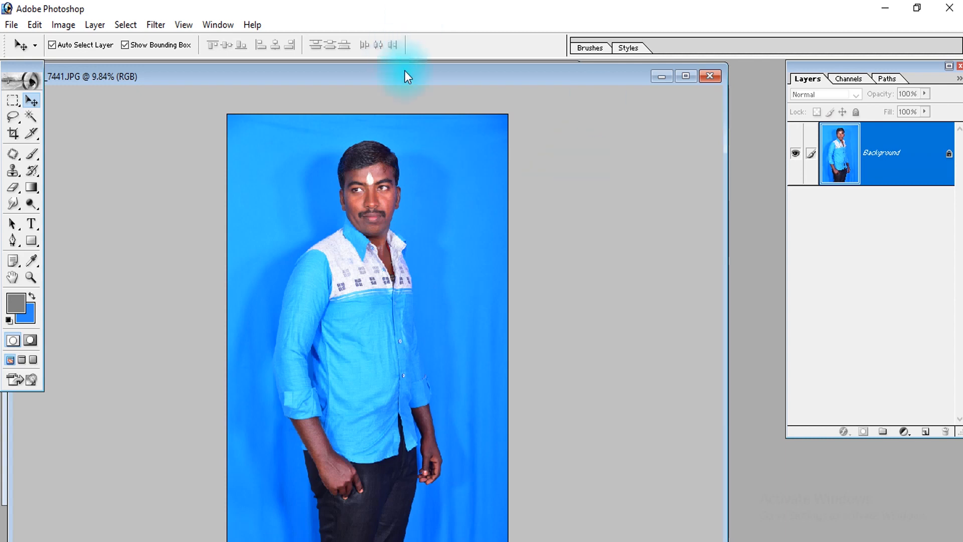
left_click_drag(404, 76, 490, 60)
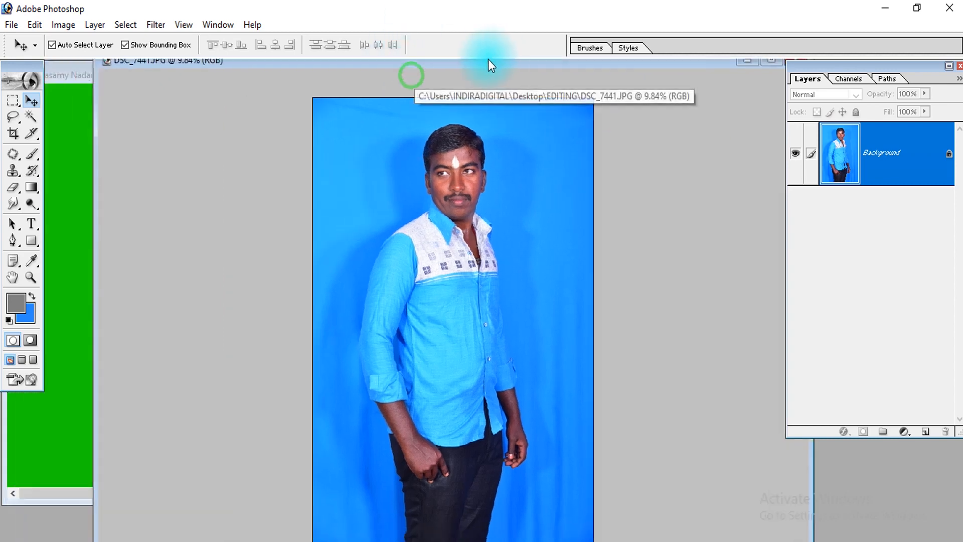
Try erasing the blue backdrop on either side of the man with the Magic Eraser at tolerance 32, undoing each attempt
left_click(14, 189)
right_click(14, 190)
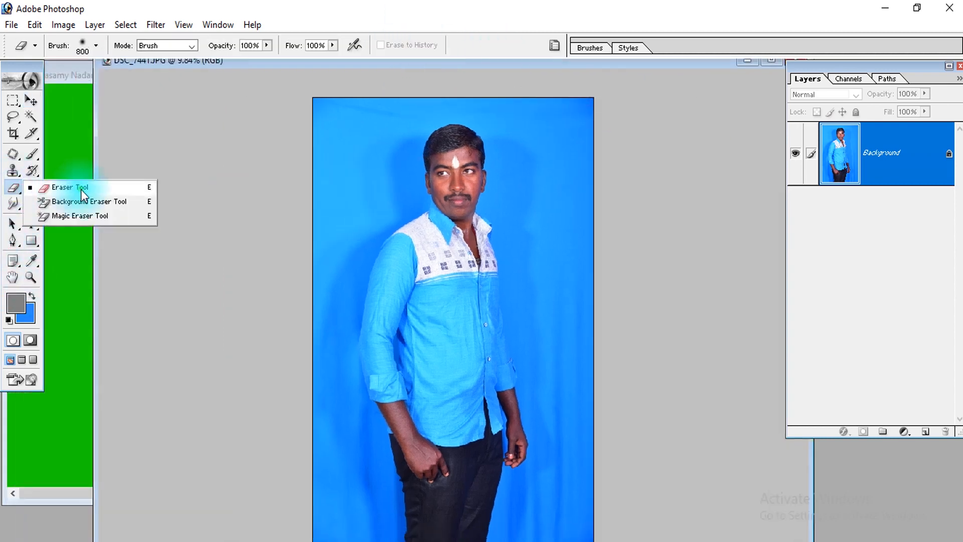
left_click(70, 188)
right_click(14, 188)
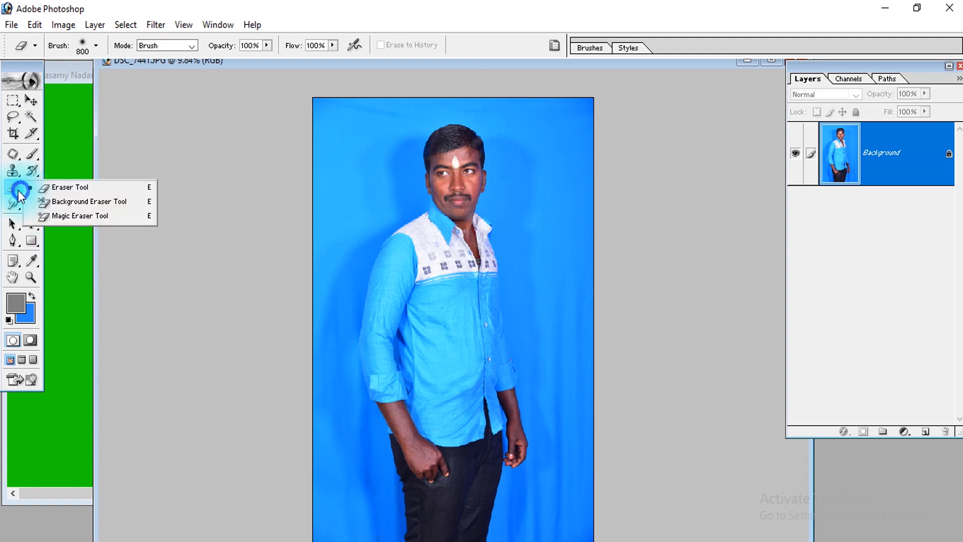
left_click(92, 217)
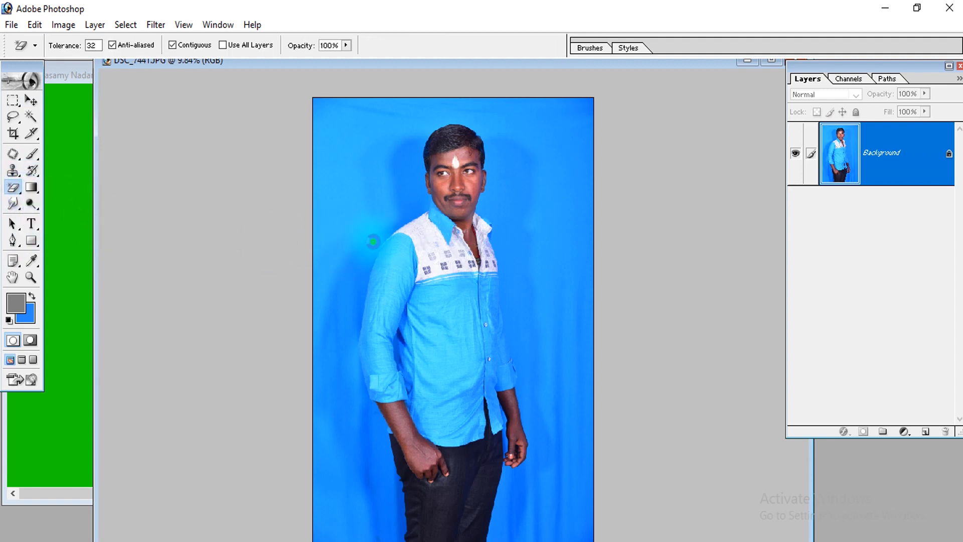
left_click(372, 241)
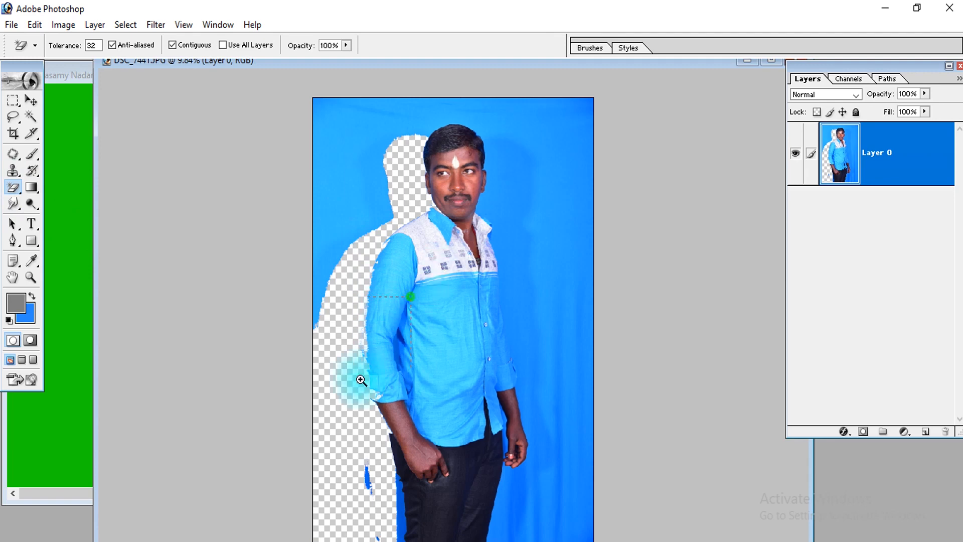
left_click_drag(362, 380, 363, 379)
key("ctrl+z")
key("ctrl+0")
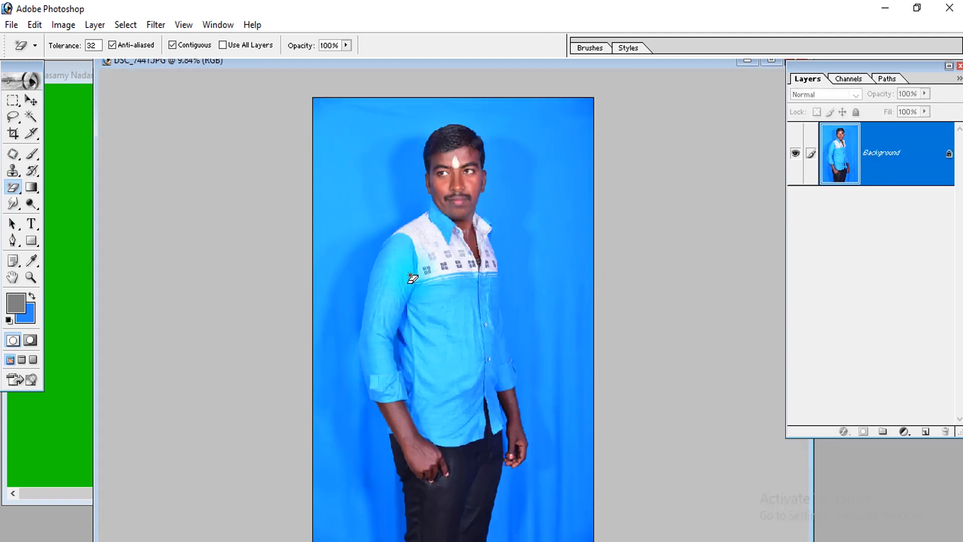
left_click(573, 309)
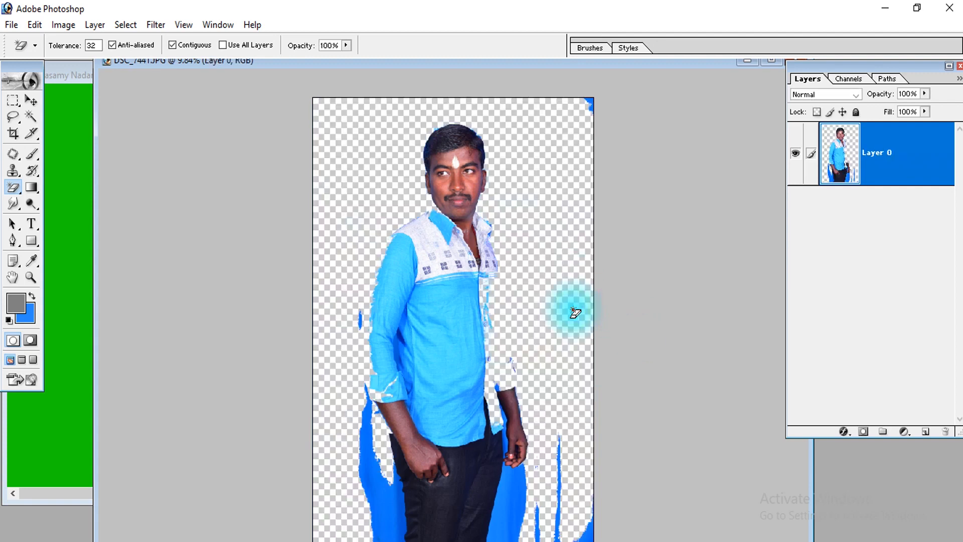
key("ctrl+z")
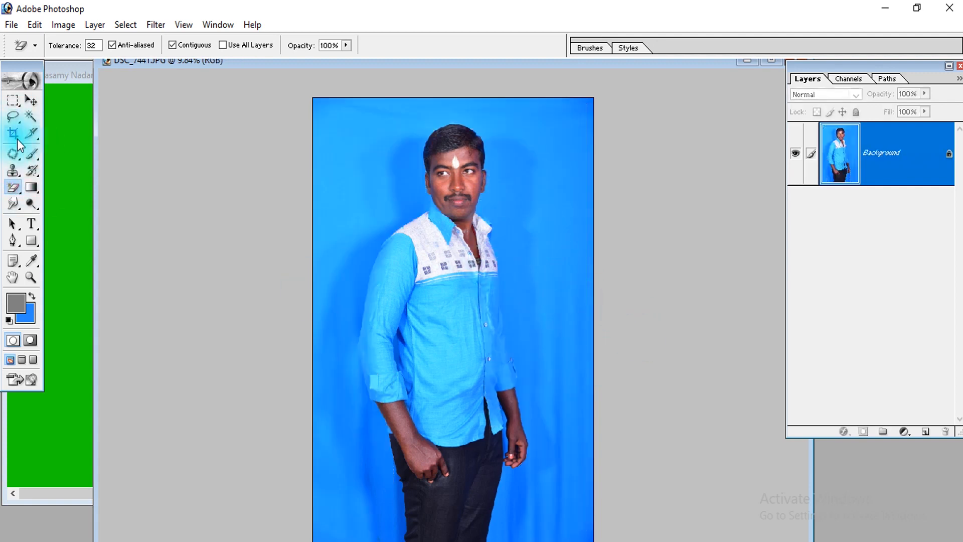
Try selecting the blue backdrop on both sides with the Magic Wand at tolerance 32, and inspect the selection along the shirt's buttons and cuff
left_click(30, 117)
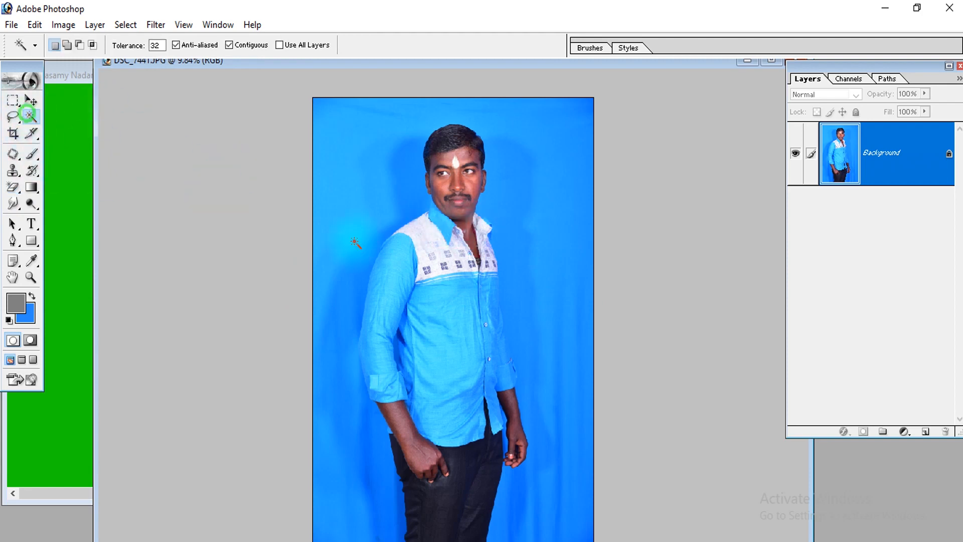
left_click(354, 312)
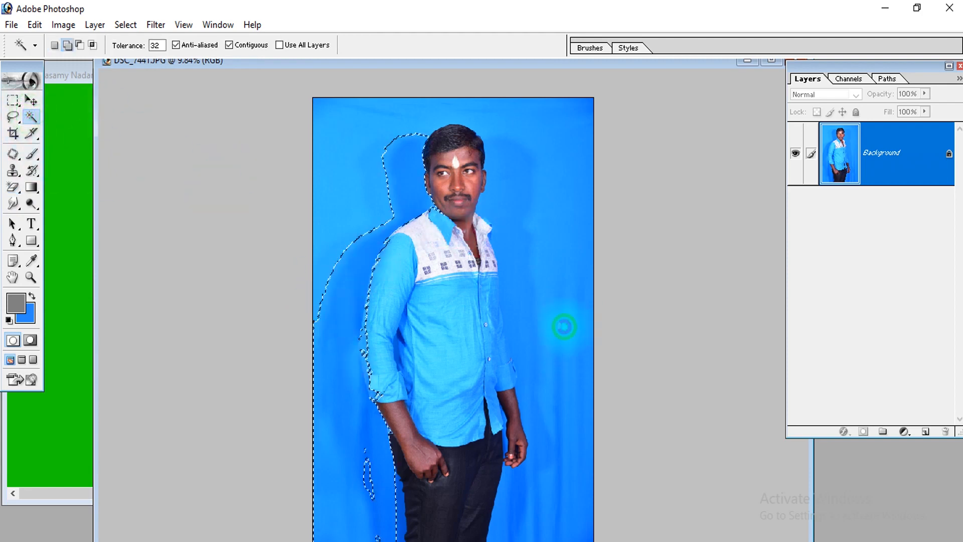
left_click(564, 327, "shift")
left_click_drag(542, 284, 458, 389)
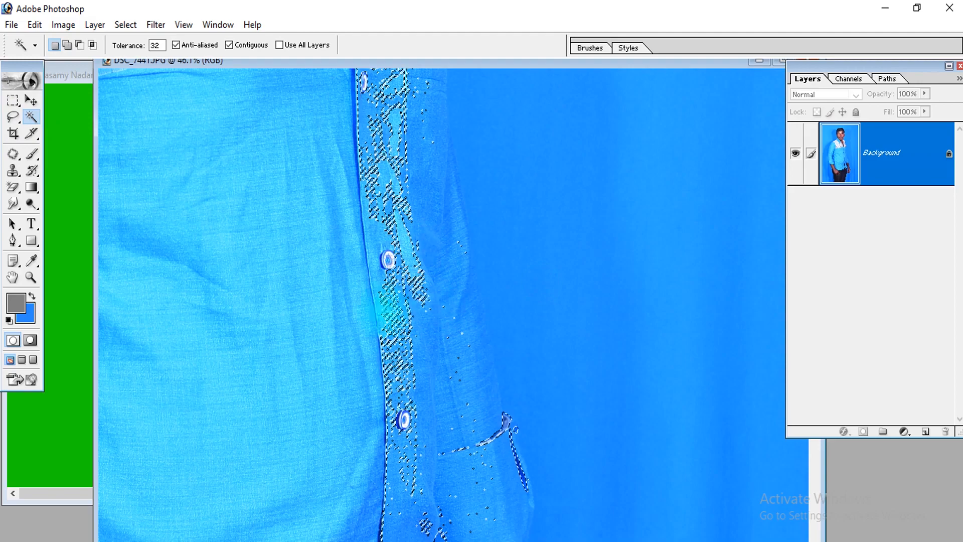
left_click_drag(392, 307, 396, 524)
left_click_drag(394, 175, 515, 534)
key("ctrl+0")
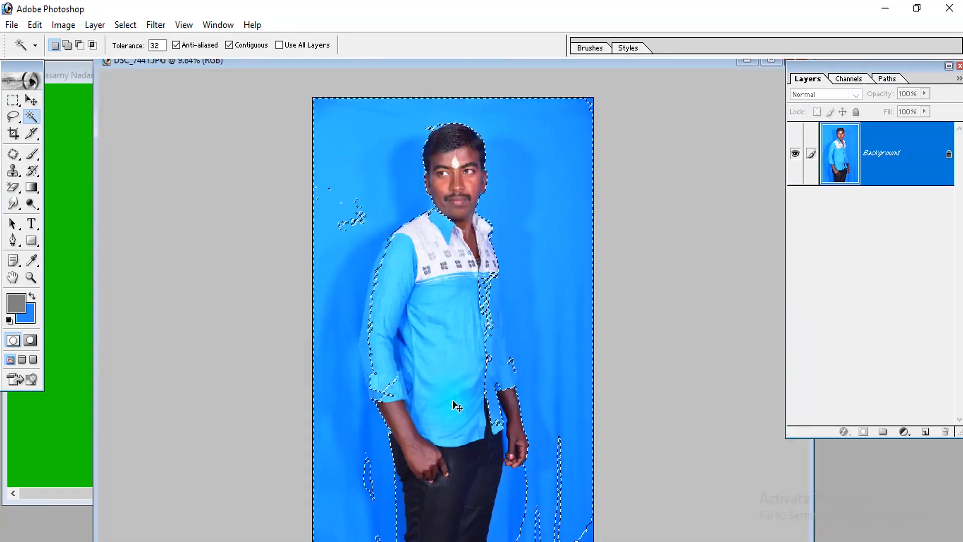
Close DSC_7441 and bring up the photo DSC_7397 of the man in the red checked shirt from the EDITING folder
key("ctrl+w")
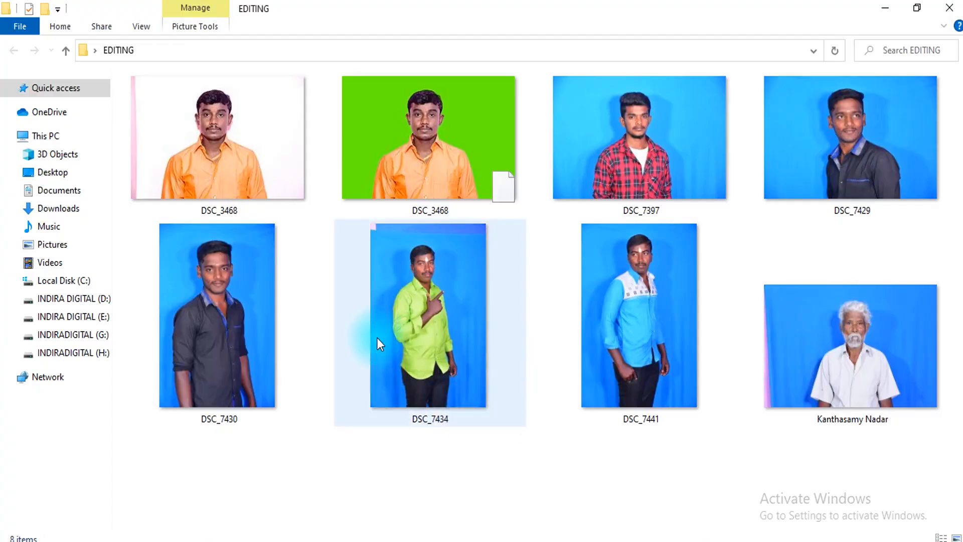
left_click(428, 331)
mouse_move(398, 325)
left_mouse_down()
mouse_move(647, 388)
mouse_move(417, 326)
left_mouse_up()
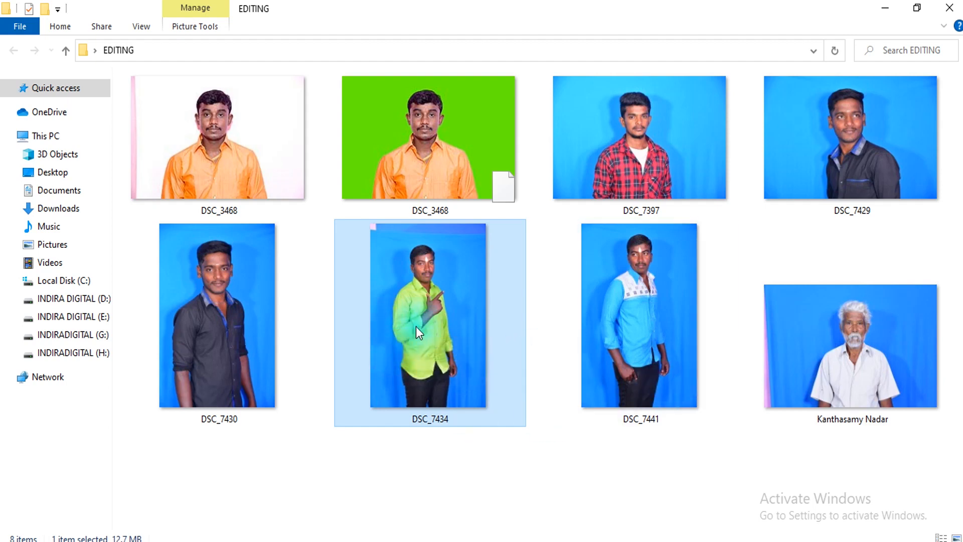
key("alt+Tab")
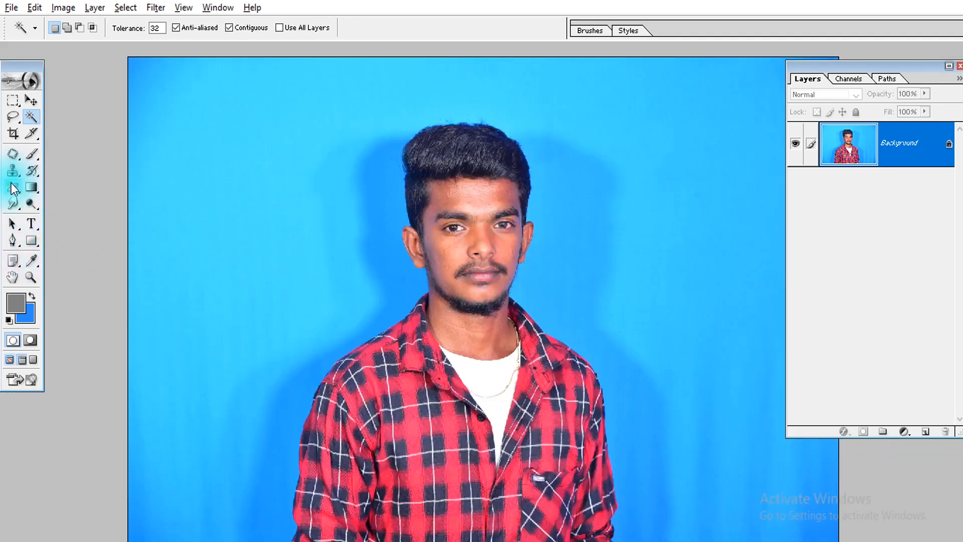
Try erasing the blue backdrop and shadows around the man in the checked shirt with the Magic Eraser at tolerance 32, then undo all erasures
left_click(13, 190)
left_click(288, 283)
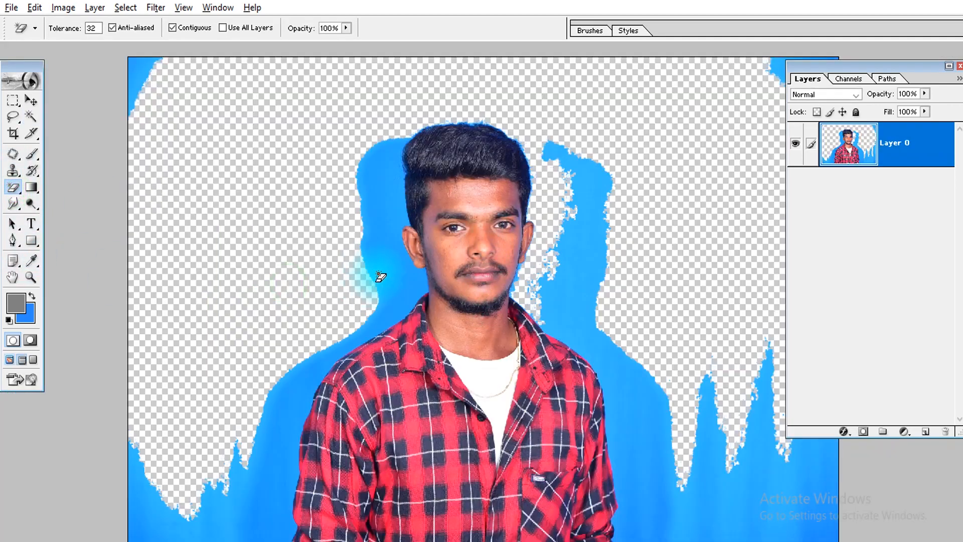
left_click(387, 265)
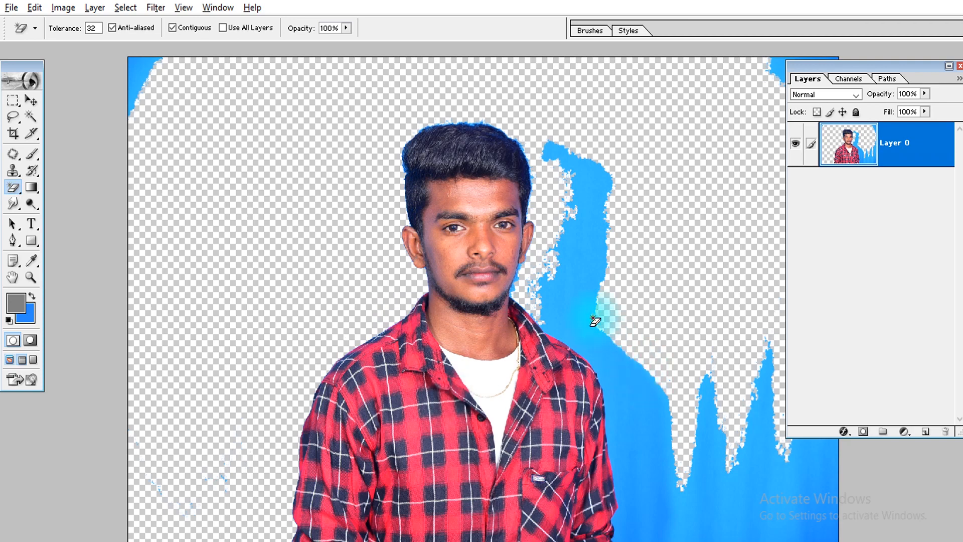
left_click(567, 317)
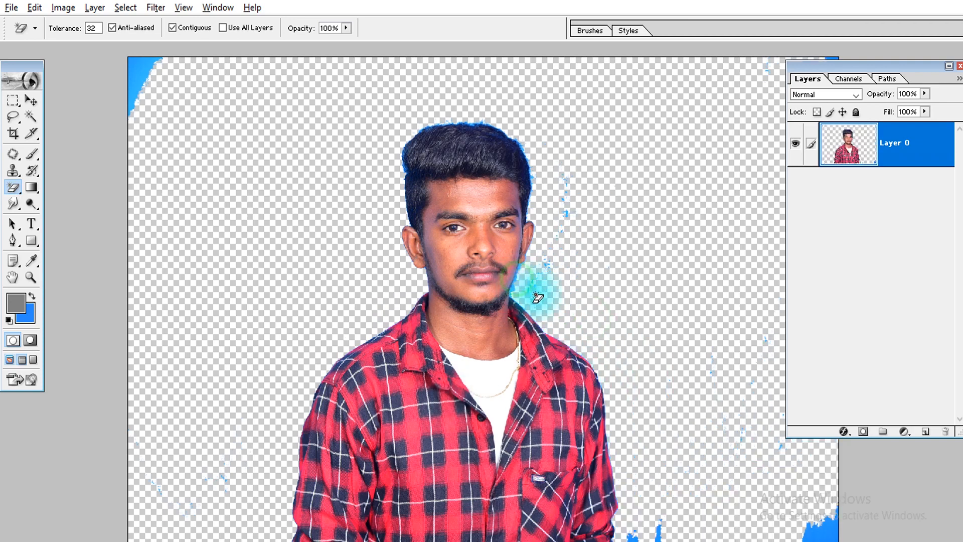
key("ctrl+alt+z")
key("ctrl+alt+z")
key("ctrl+alt+z")
key("ctrl+alt+z")
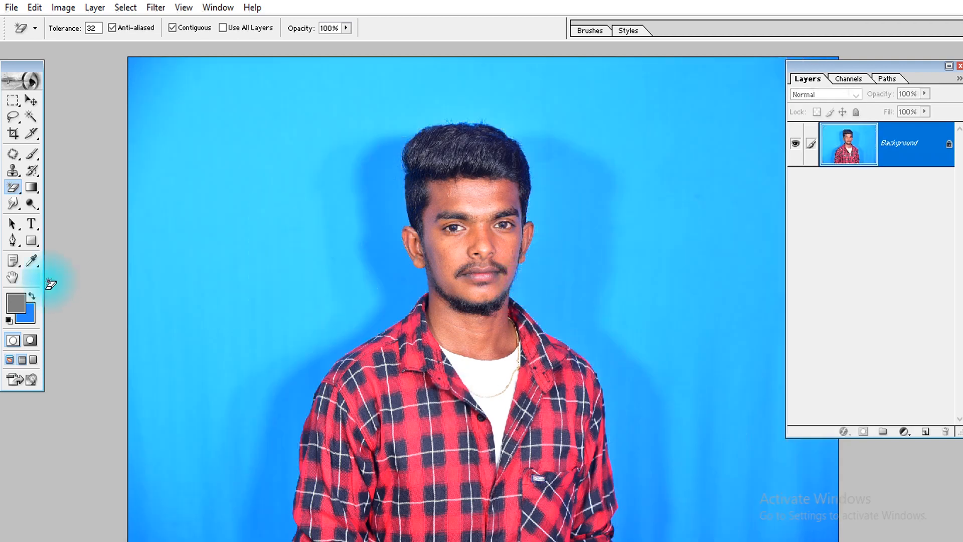
Erase the backdrop along the sleeve, shoulder and neck on the photo's left side with the Background Eraser, 2500 px brush, 50% tolerance, discontiguous limits, continuous sampling
left_click(14, 189)
left_click(70, 202)
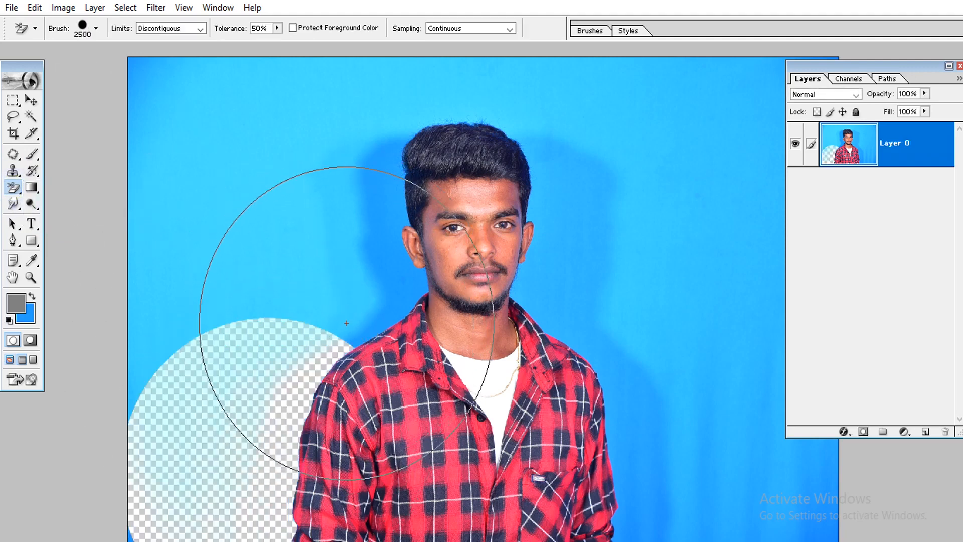
mouse_move(263, 446)
left_mouse_down()
mouse_move(241, 429)
mouse_move(268, 535)
left_mouse_up()
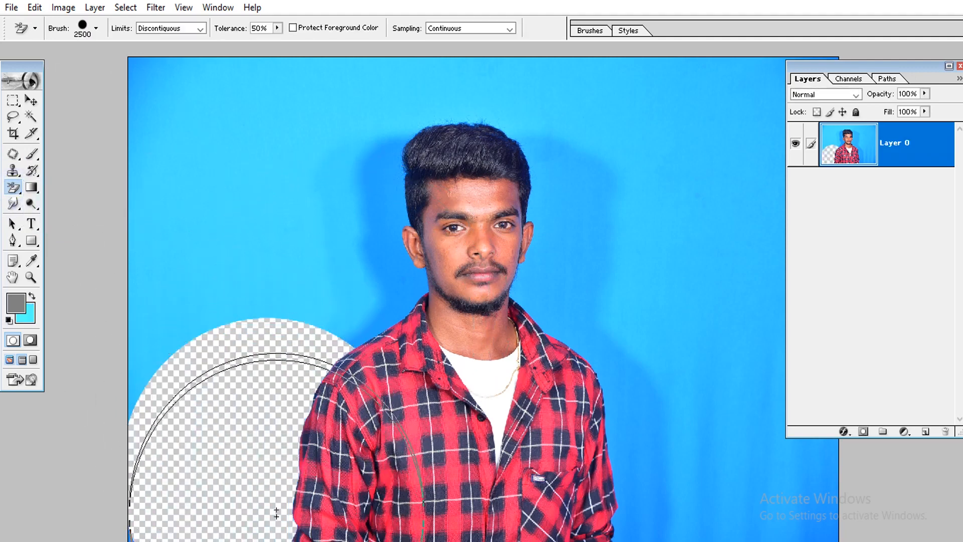
left_click(353, 300)
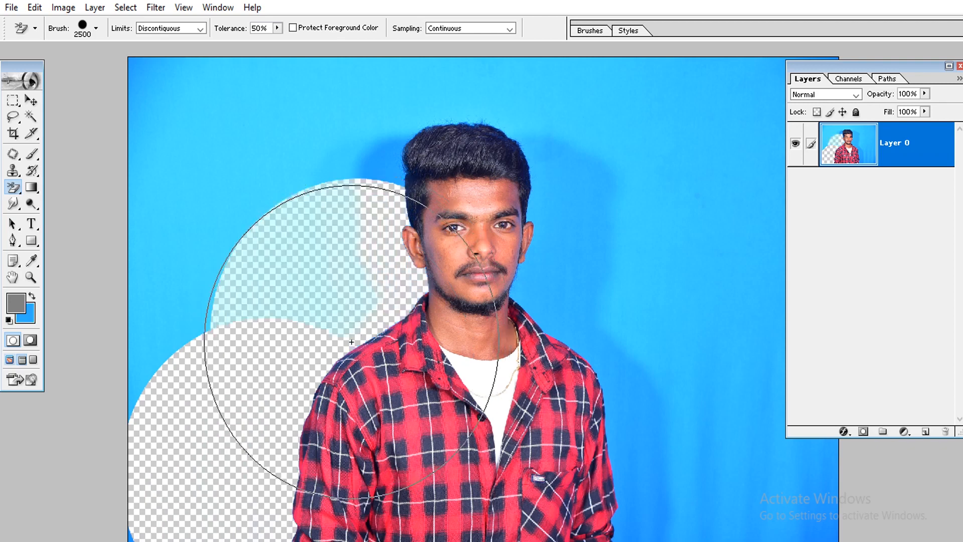
left_click(353, 301)
Erase the backdrop around the hair and down past the ear, shoulder and sleeve on the photo's right side with the Background Eraser
left_click(394, 178)
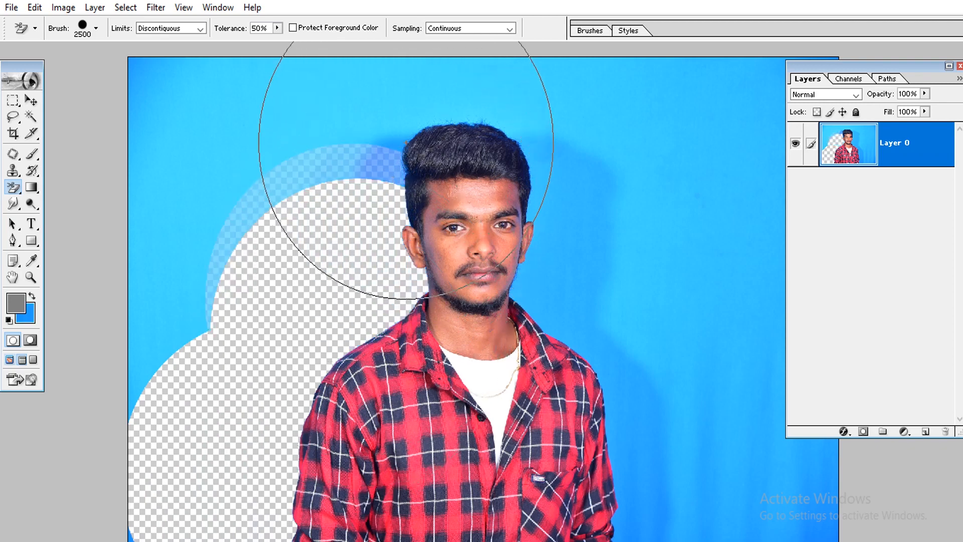
left_click(406, 126)
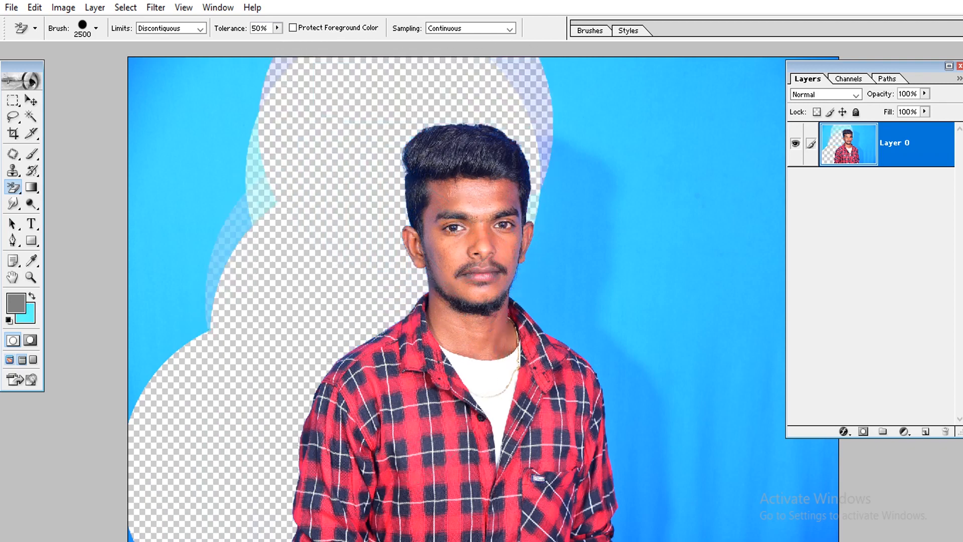
left_click(534, 211)
left_click(542, 166)
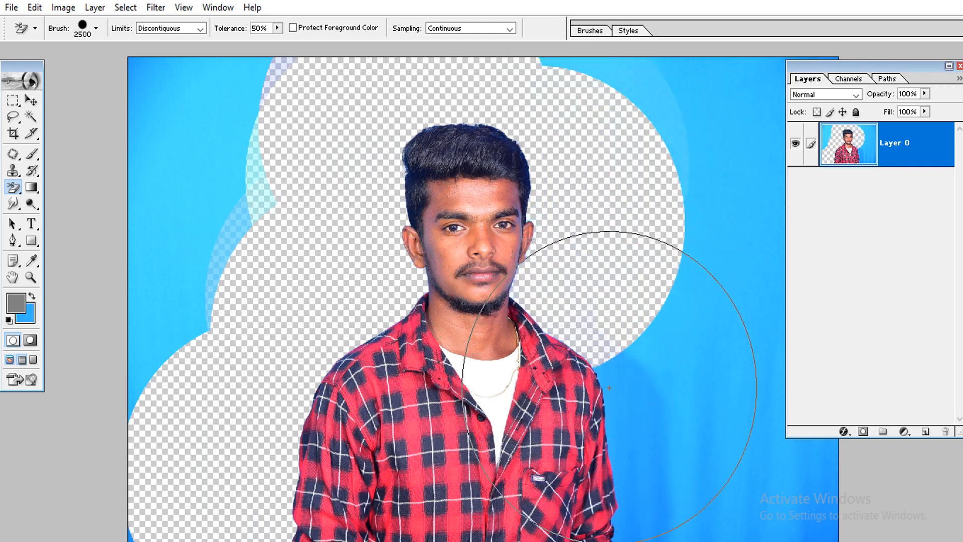
left_click(618, 371)
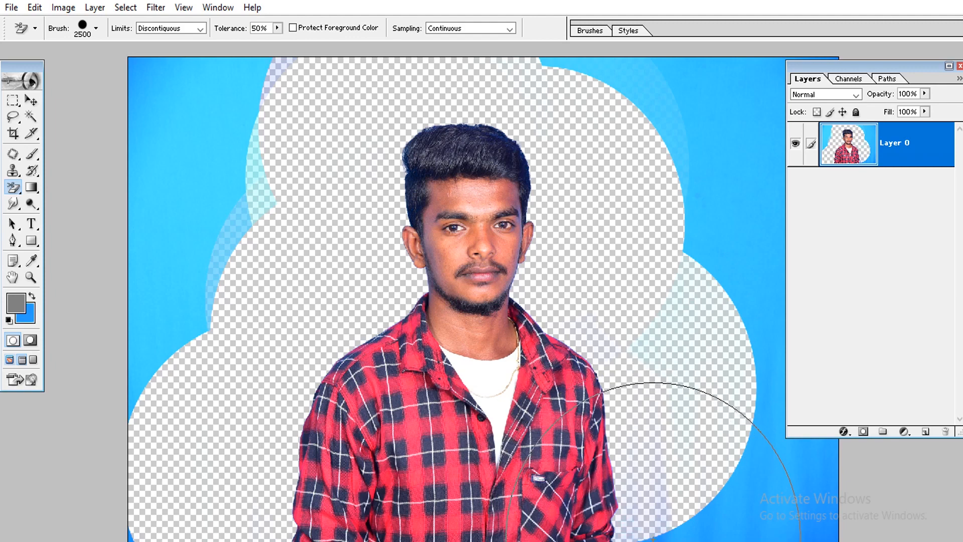
Lasso loosely around the man within the erased area and nudge the selection so it snaps to his outline
key("ctrl+minus")
key("ctrl+minus")
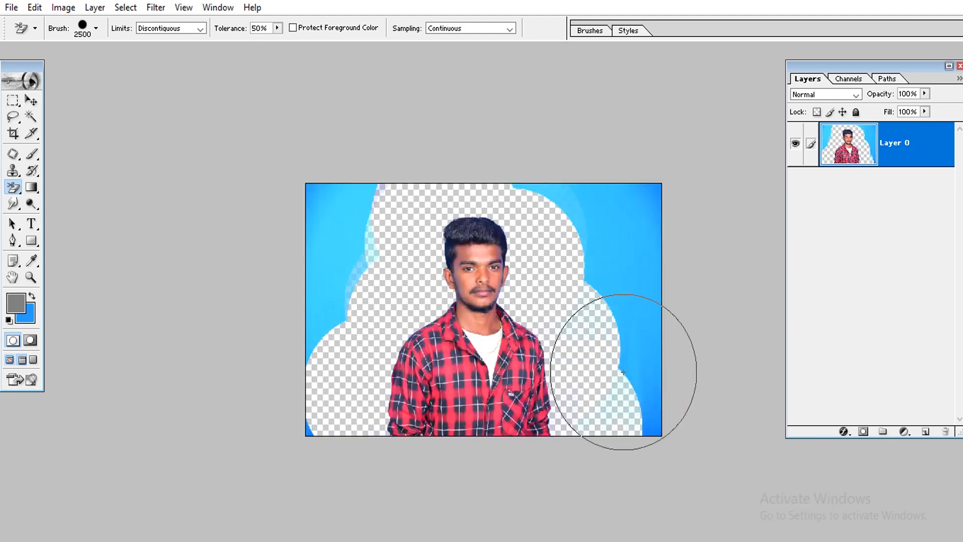
key("l")
mouse_move(377, 386)
left_mouse_down()
mouse_move(410, 239)
mouse_move(444, 208)
mouse_move(486, 206)
mouse_move(525, 234)
mouse_move(588, 415)
left_mouse_up()
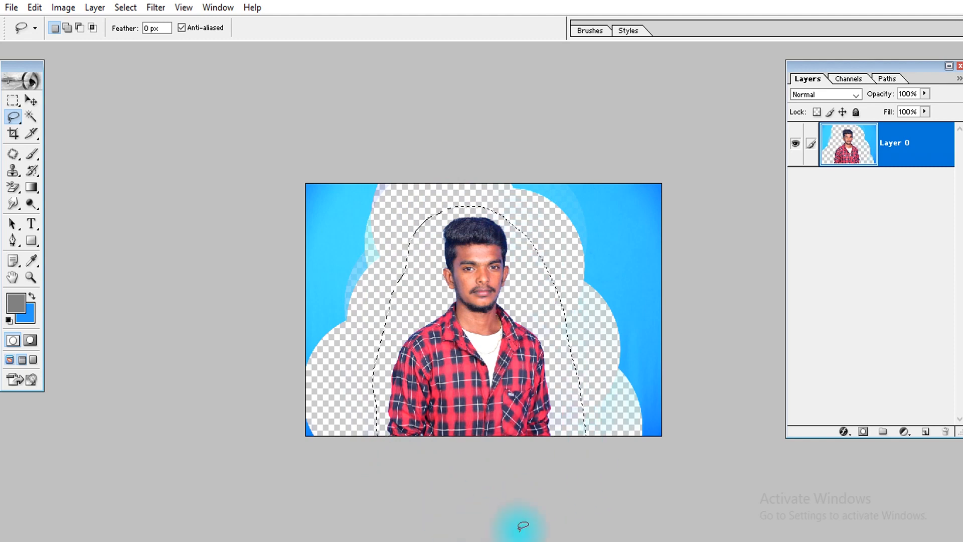
left_click(31, 103)
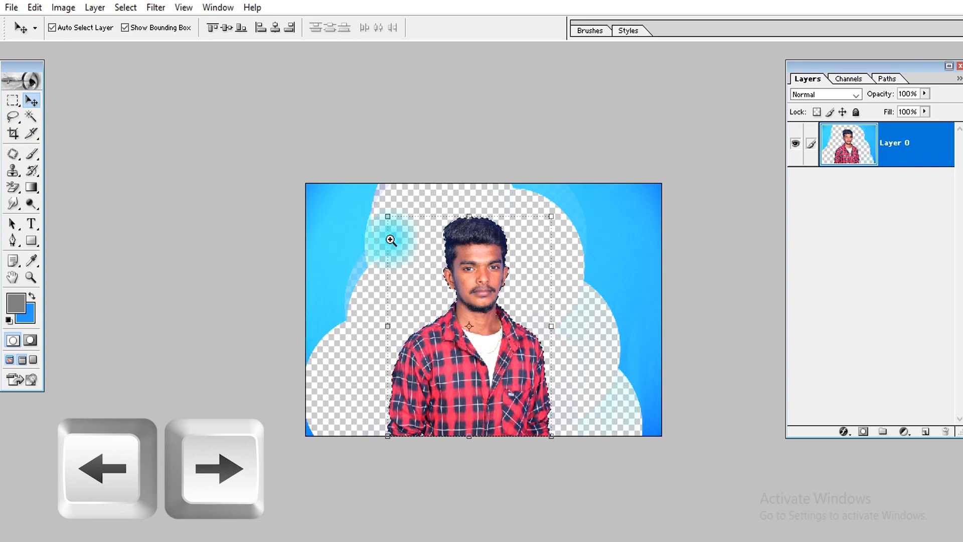
Contract the selection around the man by 1 pixel, viewing the hair and face edges up close
left_click_drag(430, 213, 498, 273)
left_click_drag(589, 331, 389, 434)
left_click_drag(564, 434, 623, 133)
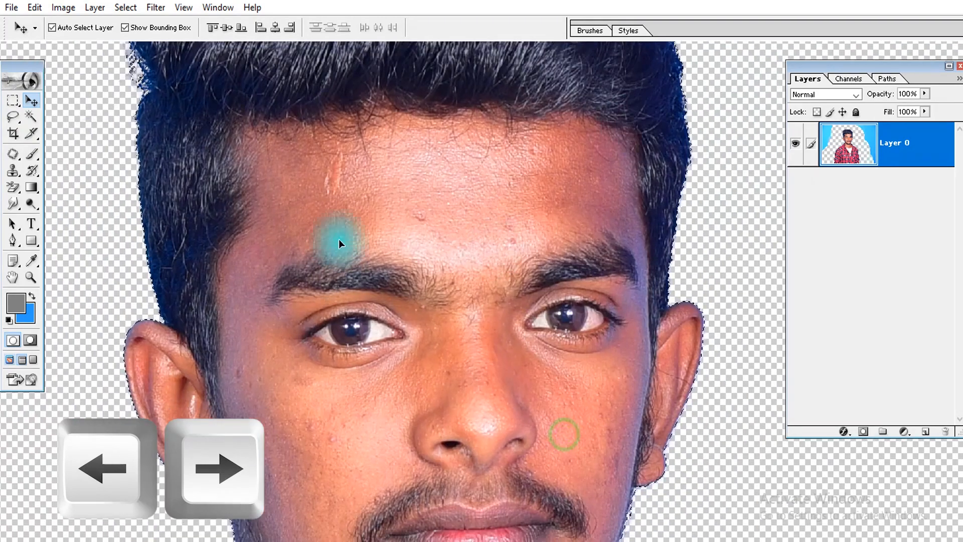
left_click(125, 7)
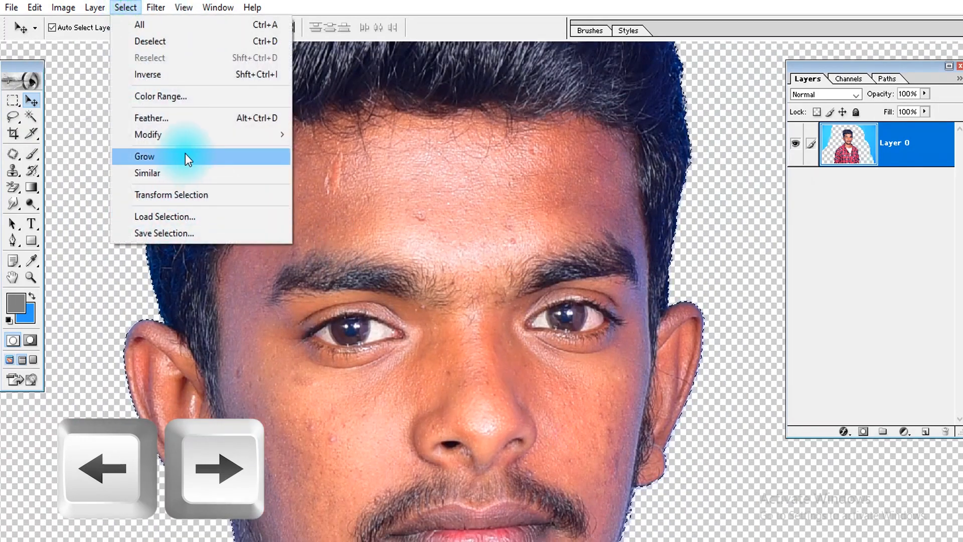
mouse_move(192, 134)
left_click(339, 185)
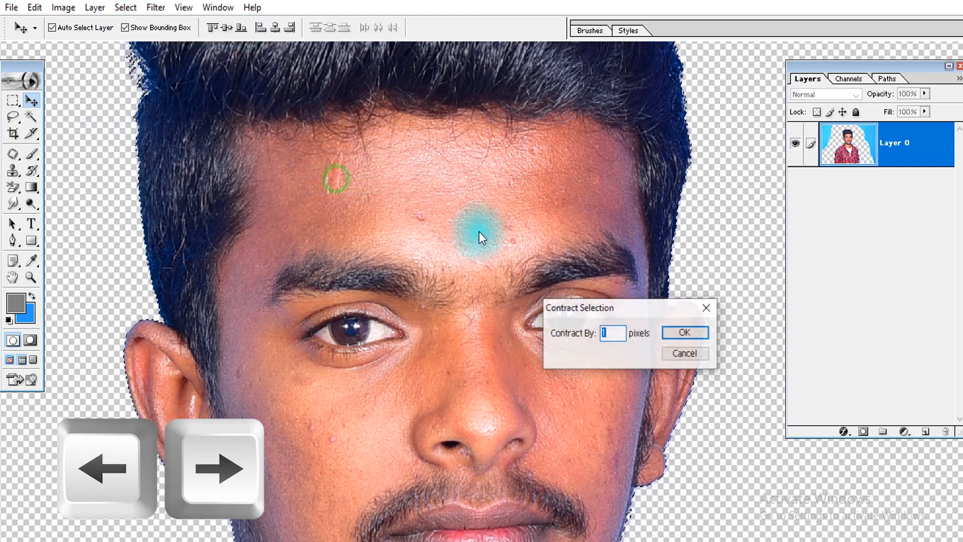
key("Return")
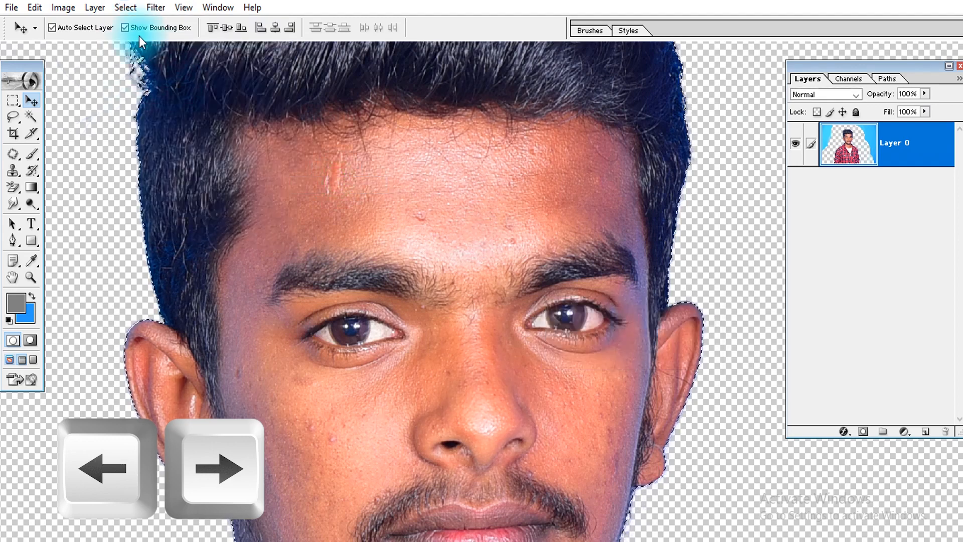
Smooth the selection around the man and feather it by 2 pixels
left_click(124, 12)
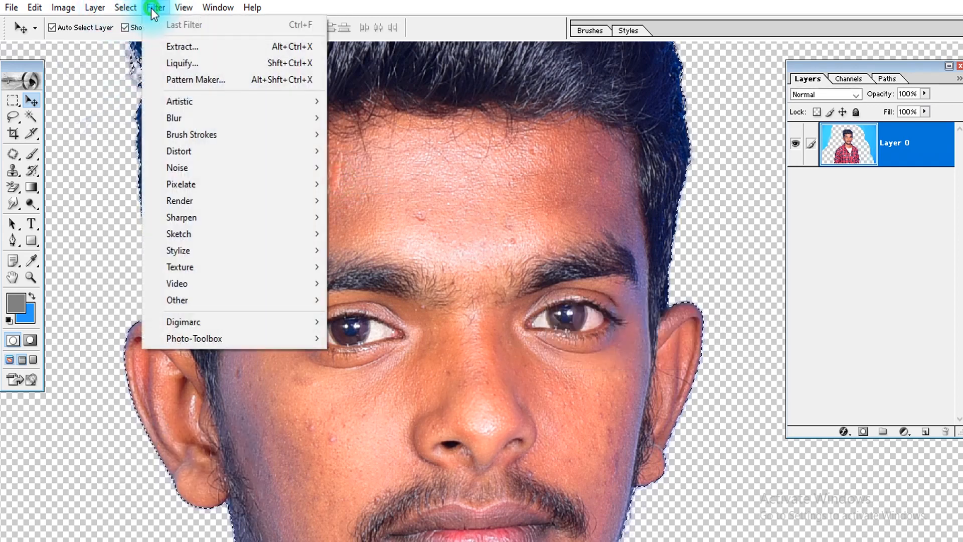
mouse_move(171, 136)
left_click(331, 151)
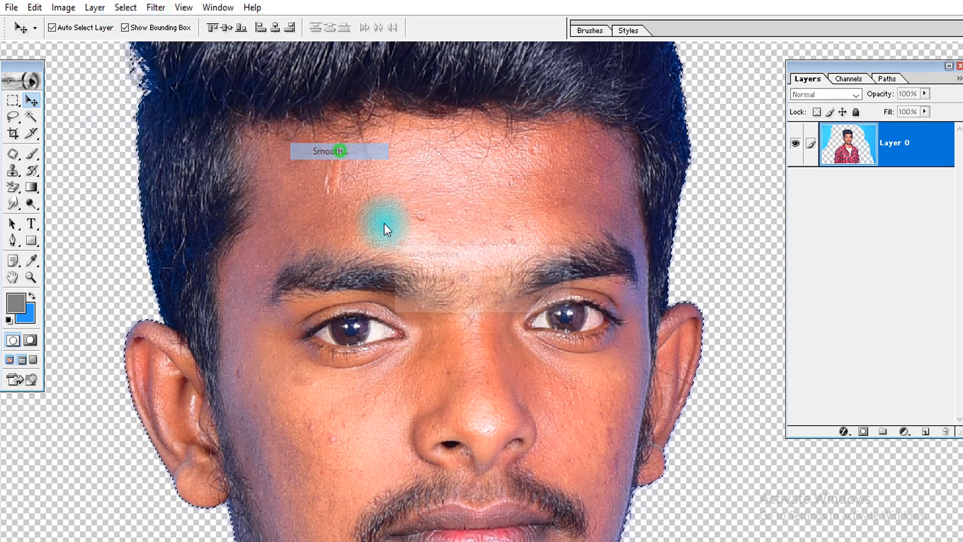
key("Return")
key("ctrl+alt+d")
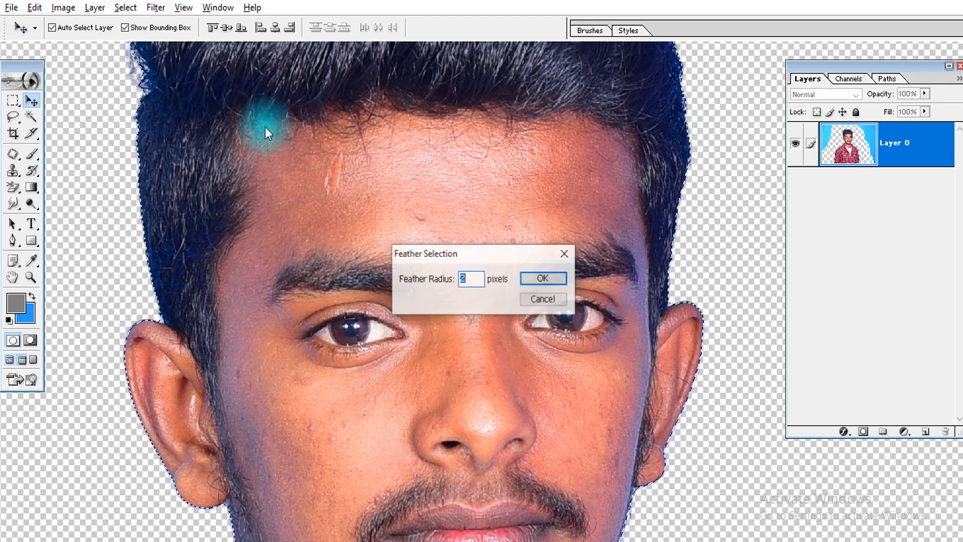
key("Return")
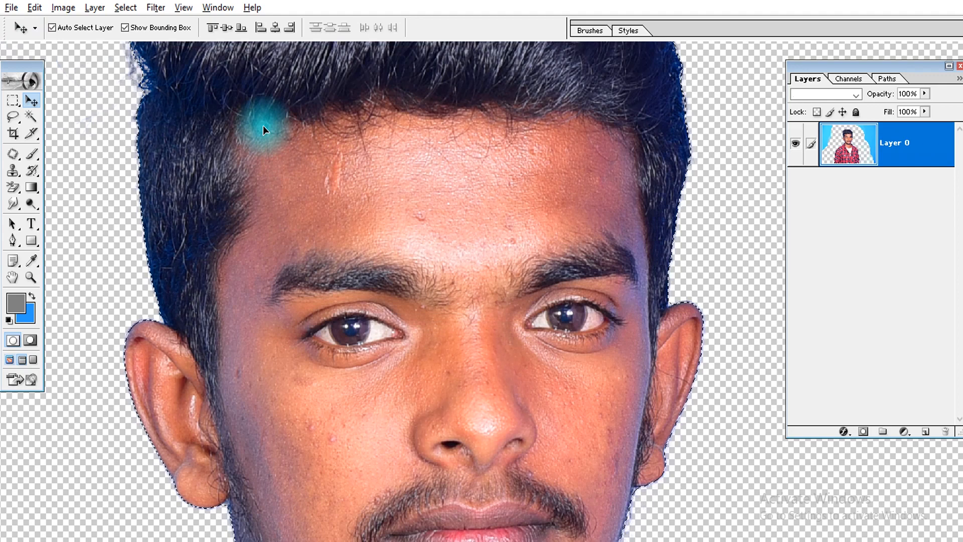
Invert the selection, delete the leftover backdrop around the man and deselect
key("ctrl+shift+i")
key("ctrl+0")
key("Delete")
key("ctrl+d")
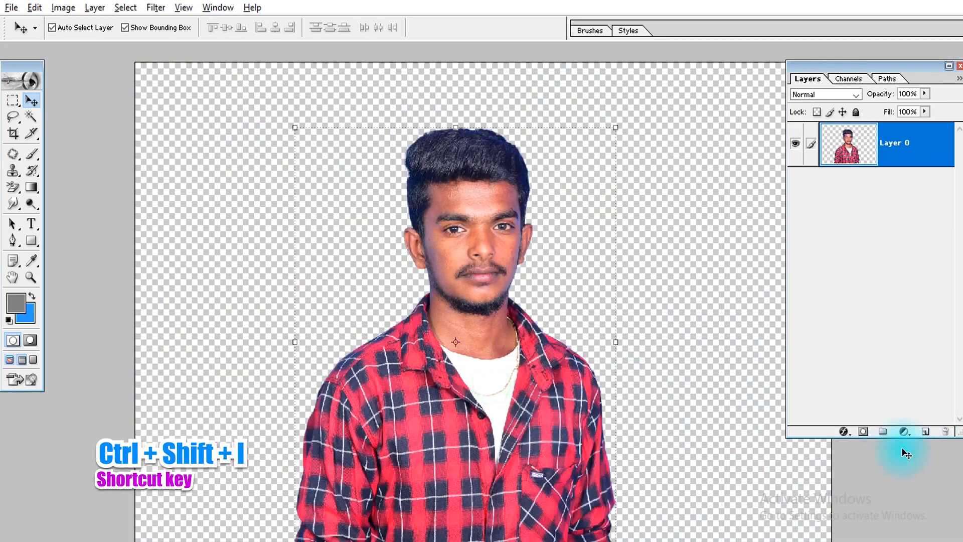
Add a green Solid Color fill layer and place it beneath the man's layer
left_click(902, 432)
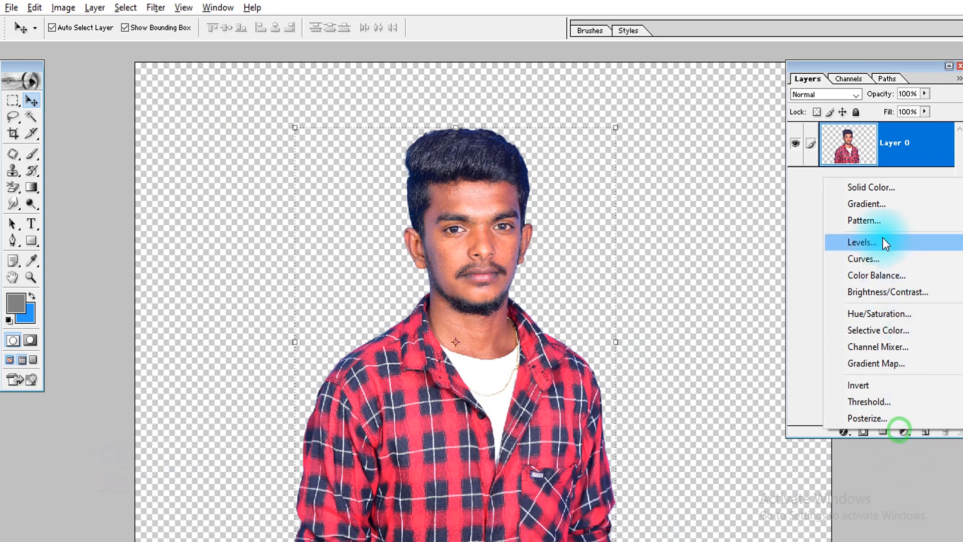
left_click(878, 188)
left_click(665, 405)
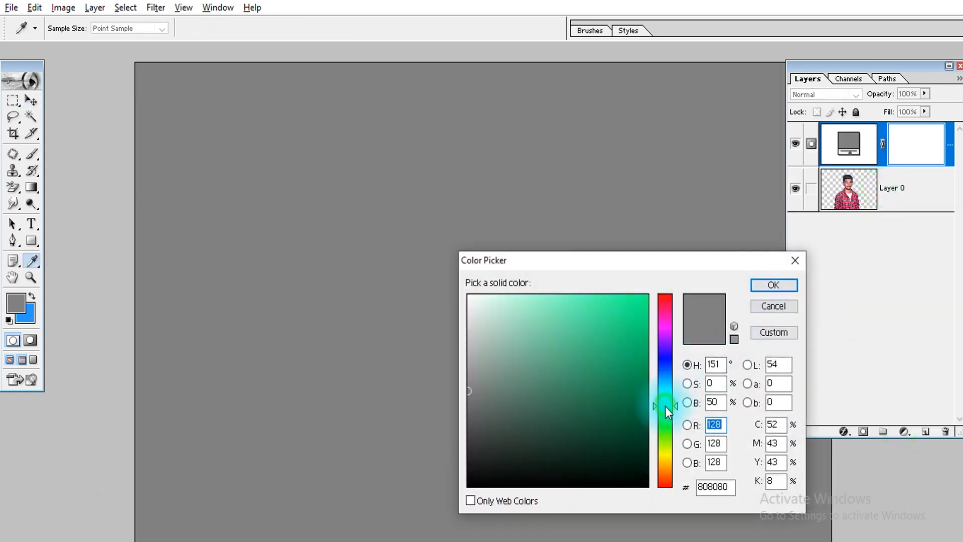
left_click_drag(665, 406, 669, 414)
left_click_drag(619, 377, 641, 359)
key("Return")
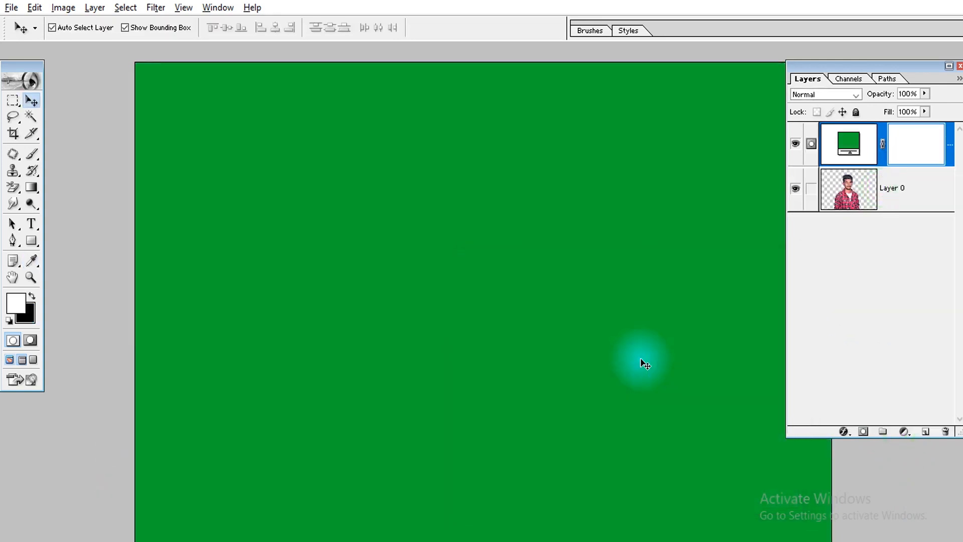
key("ctrl+[")
Examine the man's cut-out edges up close around the whole outline against the green background
left_click_drag(550, 152, 360, 246)
left_click_drag(368, 256, 426, 384)
left_click_drag(393, 423, 428, 213)
left_click_drag(361, 172, 270, 372)
left_click_drag(314, 323, 298, 364)
left_click_drag(637, 155, 151, 521)
left_click_drag(743, 412, 351, 351)
left_click_drag(505, 368, 286, 135)
left_click_drag(563, 382, 537, 238)
left_click_drag(553, 373, 604, 213)
key("ctrl+0")
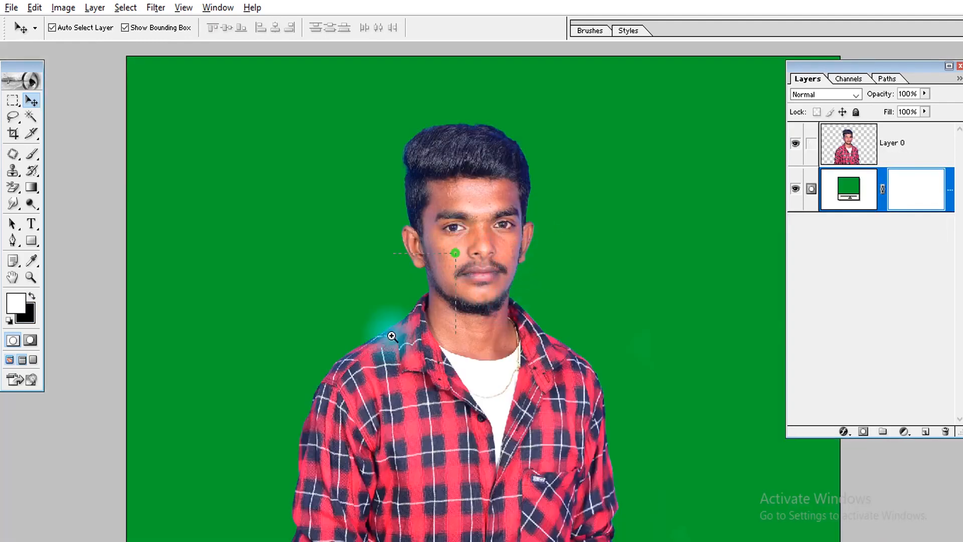
Inspect the collar, neck, ear, sideburn and shoulder edges on the photo's left side against the green background
left_click_drag(391, 336, 390, 336)
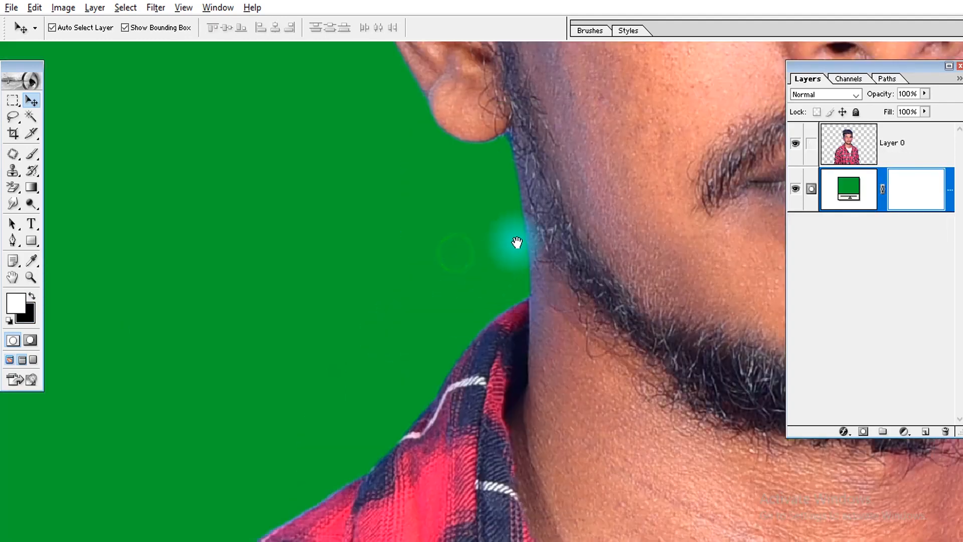
left_click_drag(517, 246, 477, 415)
left_click_drag(454, 329, 475, 443)
left_click_drag(418, 307, 413, 434)
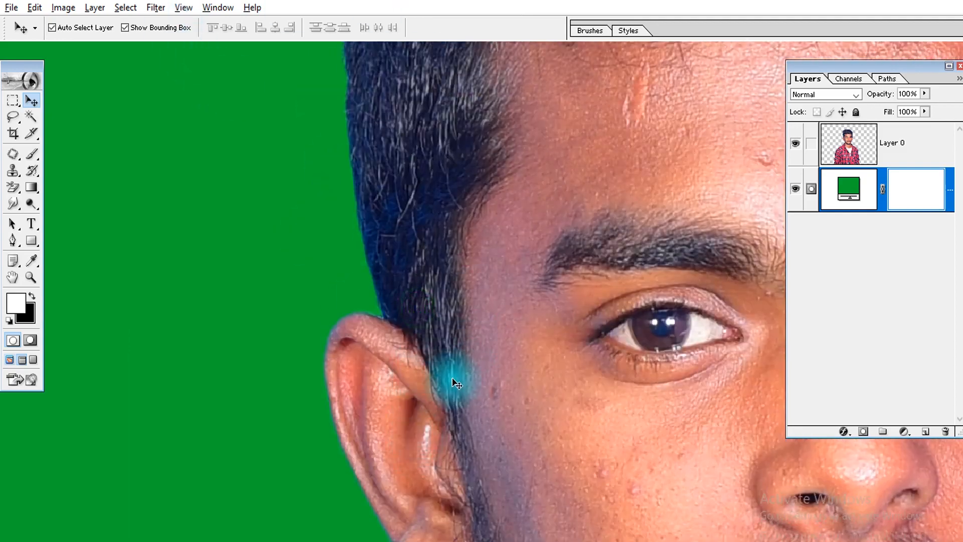
left_click_drag(453, 427, 406, 90)
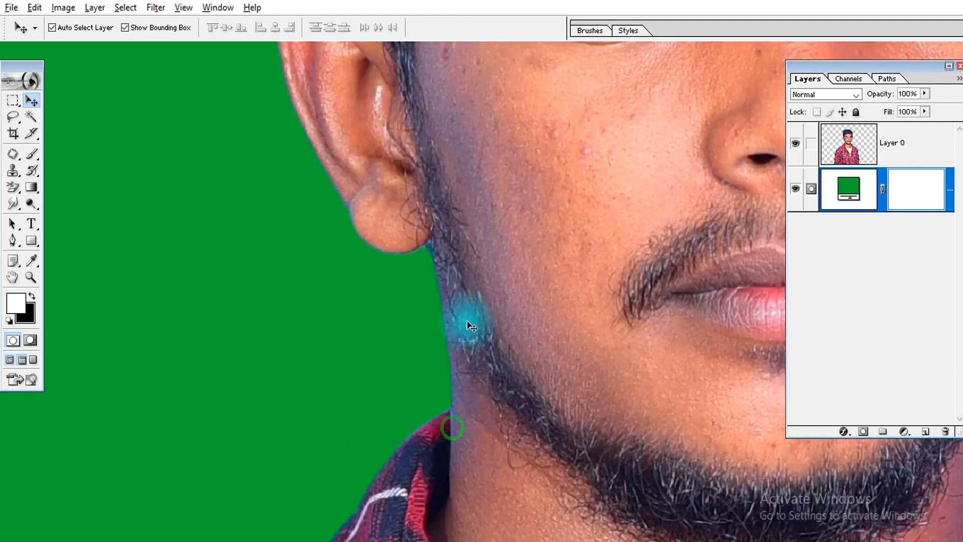
left_click_drag(506, 318, 334, 470)
left_click_drag(411, 522, 585, 32)
left_click_drag(365, 344, 727, 120)
left_click_drag(340, 424, 274, 405)
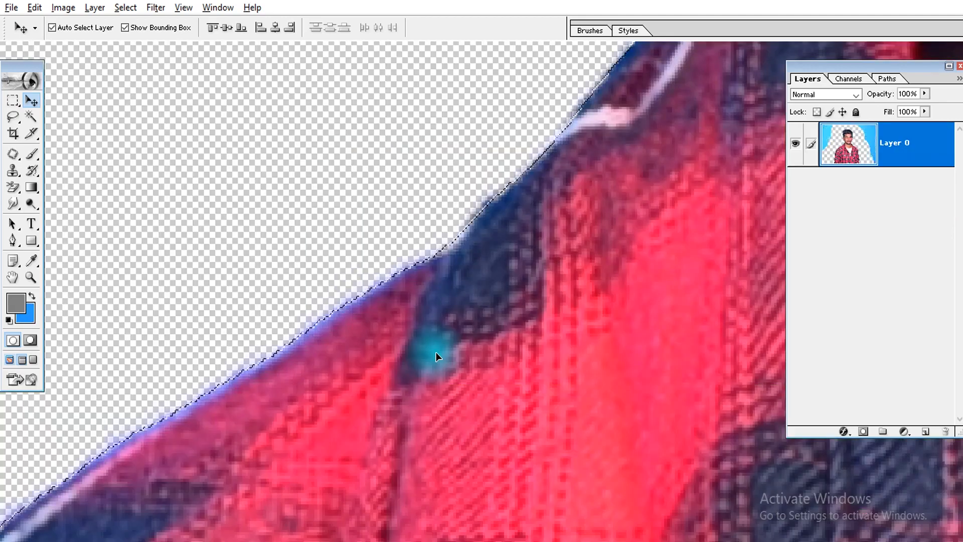
Deselect the man and examine the shoulder and head edges of the cut-out at close range
key("ctrl+d")
key("ctrl+minus")
left_click_drag(555, 191, 266, 459)
left_click_drag(512, 275, 123, 525)
left_click_drag(357, 317, 61, 527)
left_click_drag(387, 207, 6, 540)
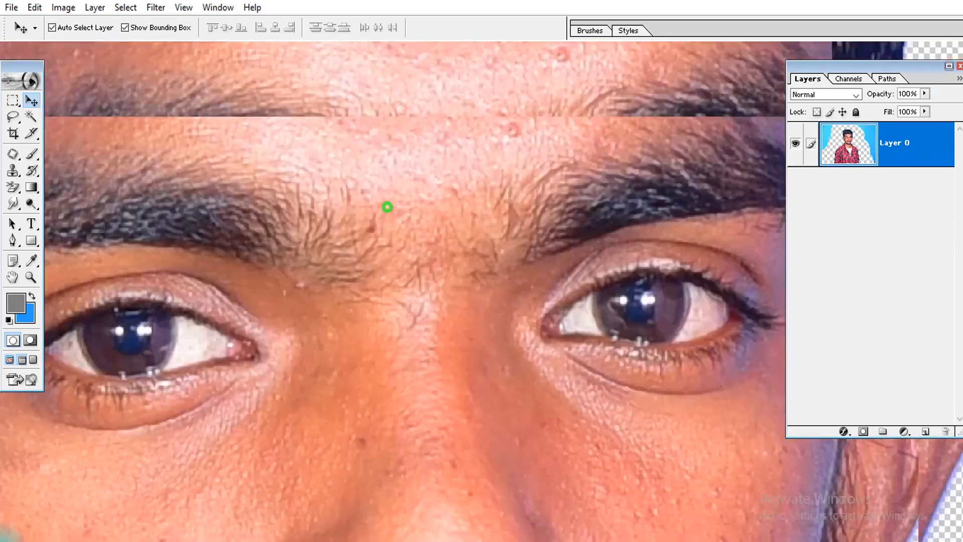
left_click_drag(443, 348, 118, 421)
left_click_drag(408, 322, 441, 527)
left_click_drag(477, 363, 366, 52)
left_click_drag(476, 282, 497, 504)
left_click_drag(484, 270, 506, 353)
Examine the unrefined edge along the hair, ear and jaw on the photo's right side for leftover fringe
key("ctrl+plus")
left_click_drag(544, 144, 502, 470)
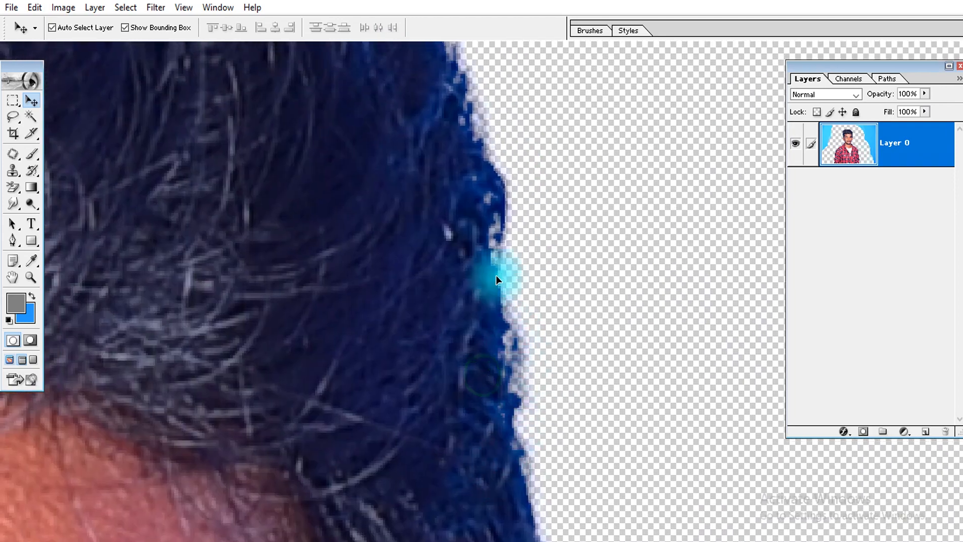
left_click_drag(499, 432, 484, 185)
left_click_drag(544, 348, 521, 75)
left_click_drag(523, 345, 541, 256)
left_click_drag(494, 325, 464, 157)
left_click_drag(497, 425, 523, 327)
left_click_drag(522, 522, 554, 400)
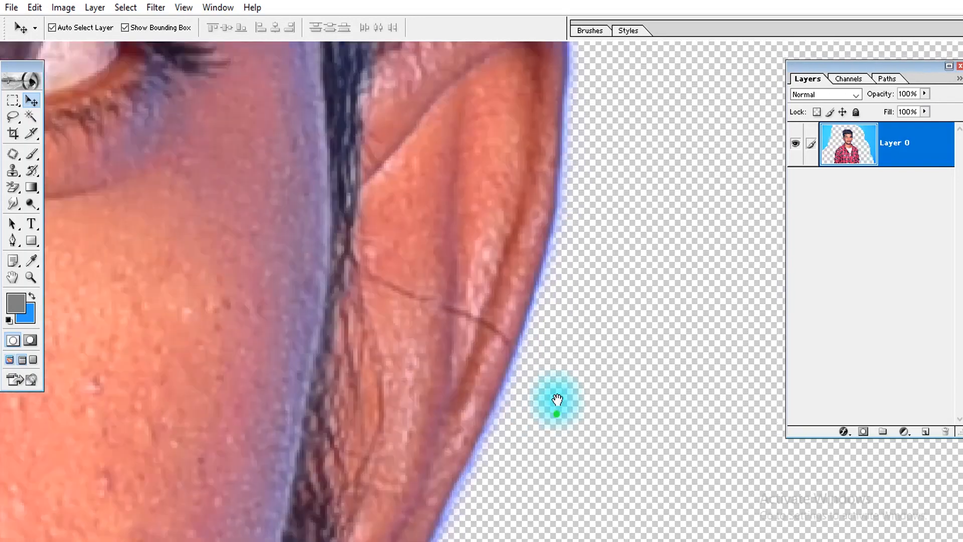
left_click_drag(510, 453, 585, 142)
left_click_drag(505, 314, 535, 229)
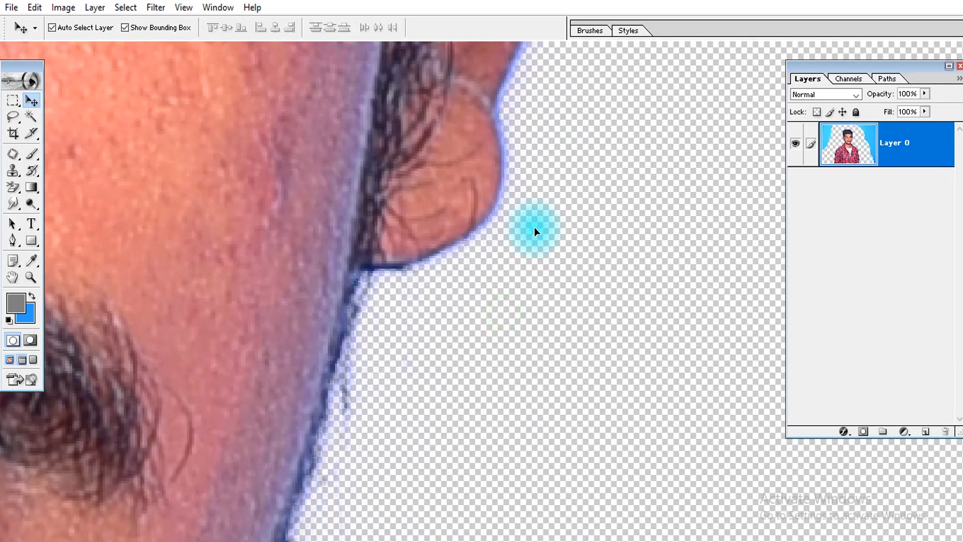
key("ctrl+0")
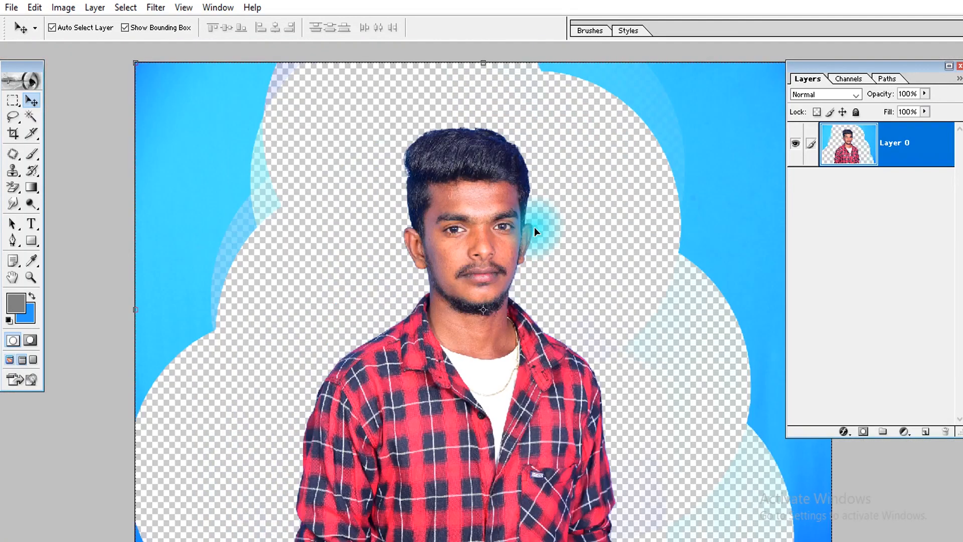